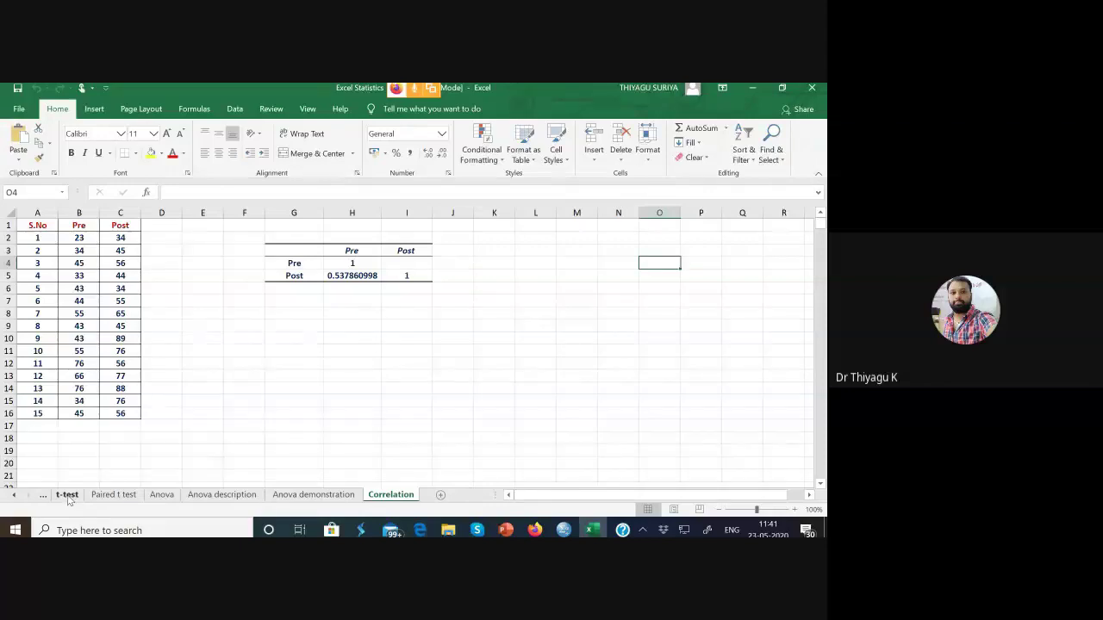
Open the t-test sheet and examine the Male and Female data and the two-sample unequal-variances result table
click(67, 495)
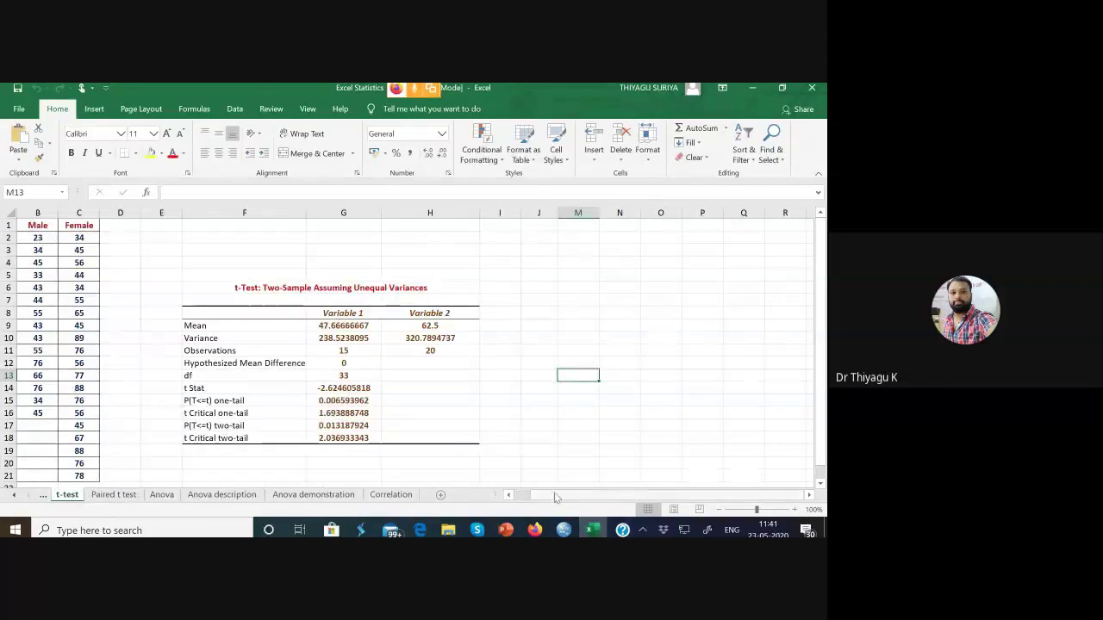
click(508, 496)
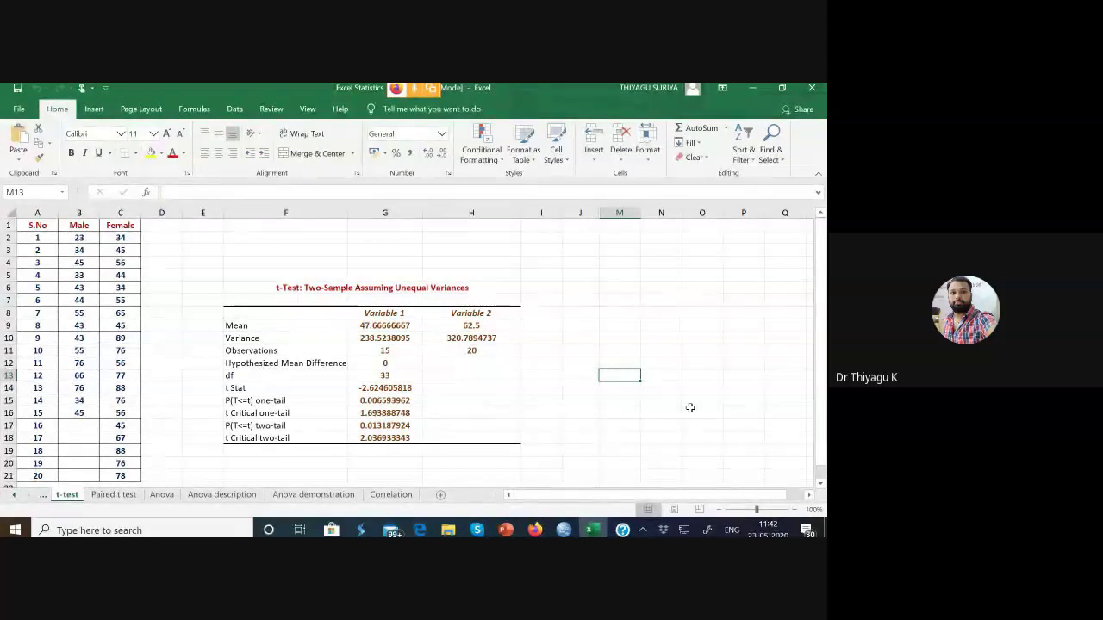
click(42, 495)
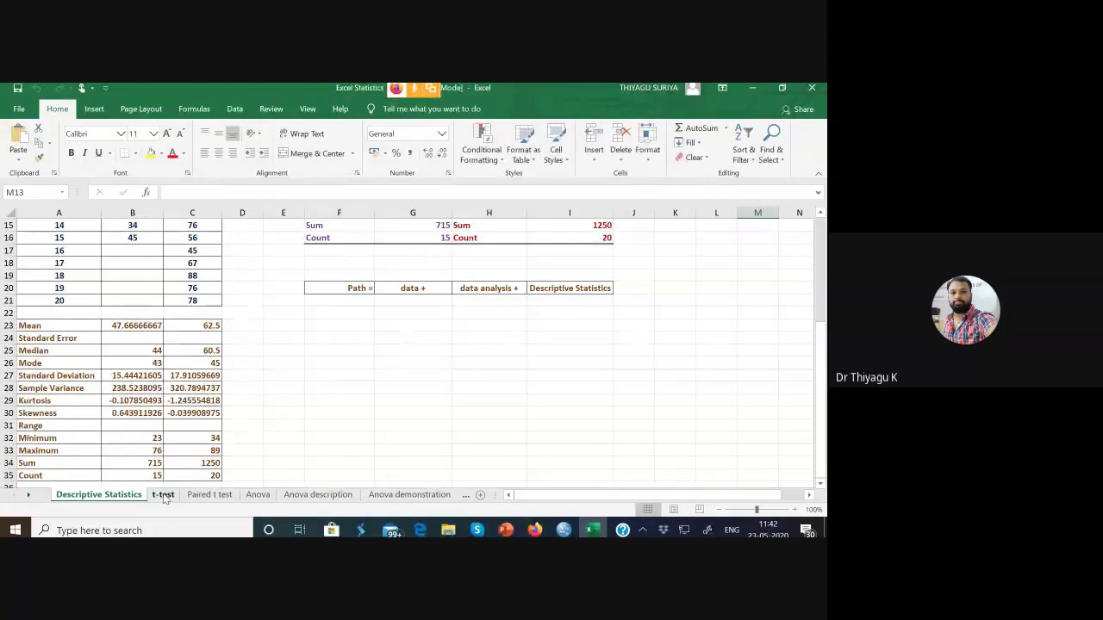
click(164, 496)
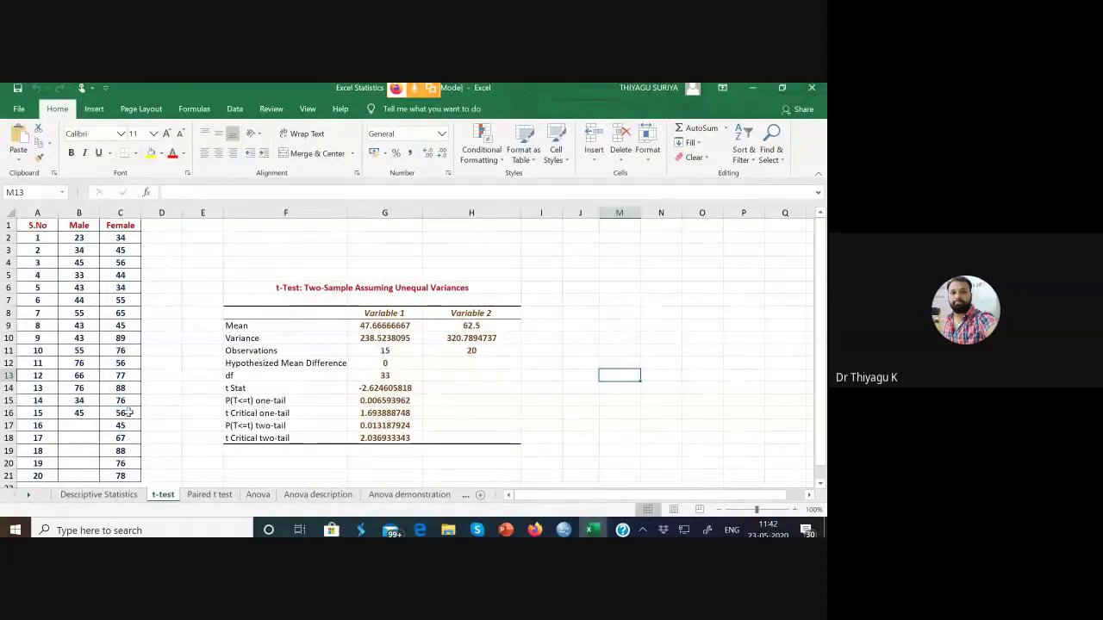
drag(295, 285, 491, 445)
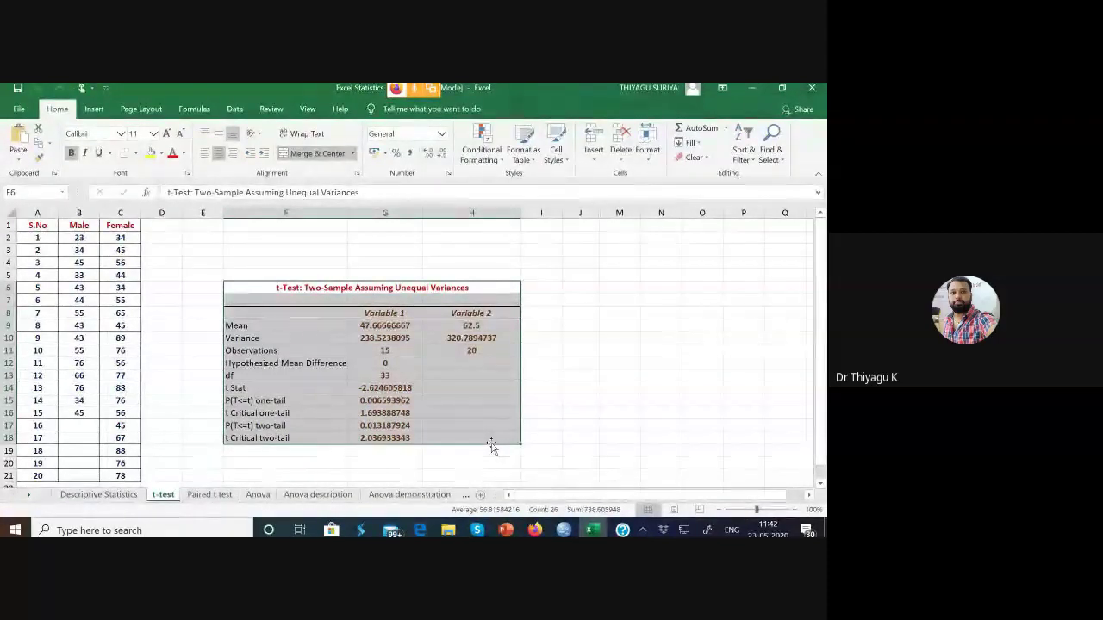
click(573, 301)
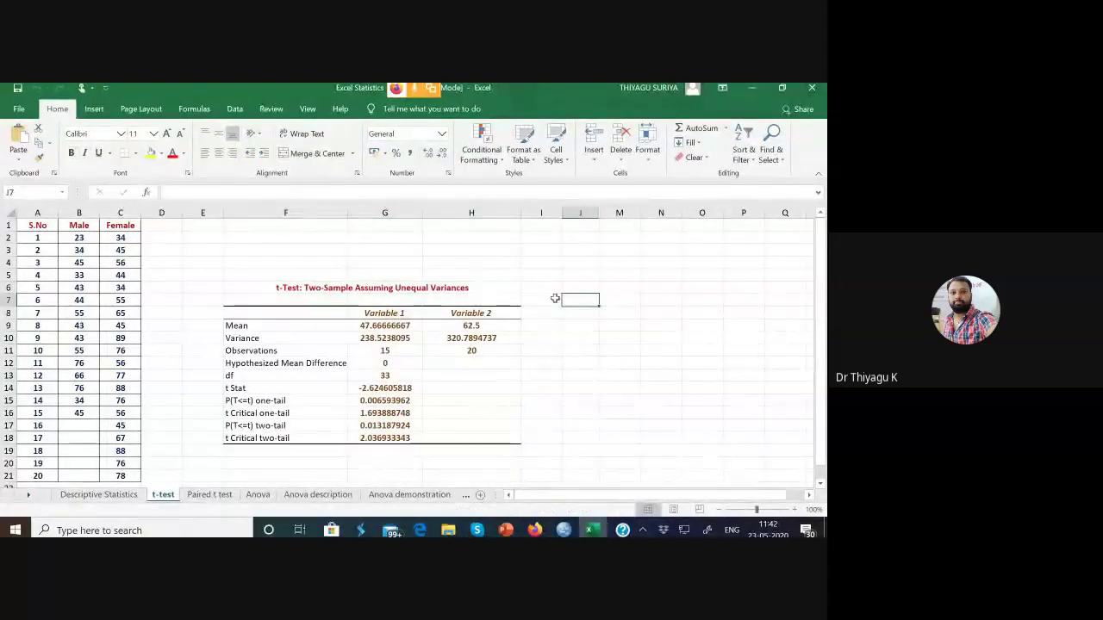
click(543, 286)
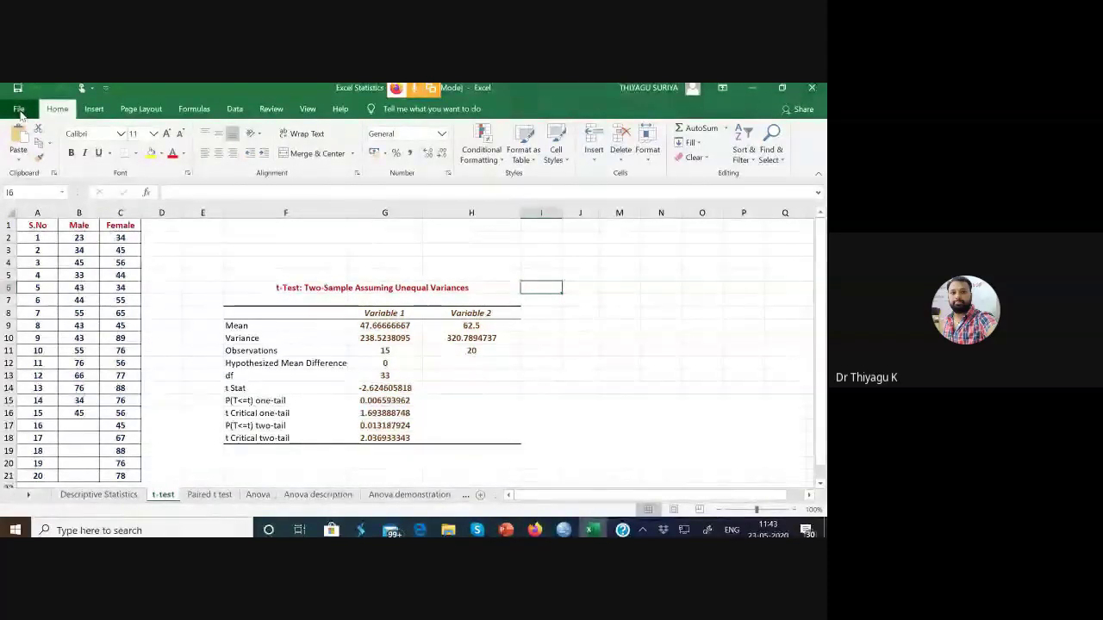
Select Analysis ToolPak in the add-in options, and confirm it with Analysis ToolPak - VBA in the Excel Add-ins manager
click(19, 112)
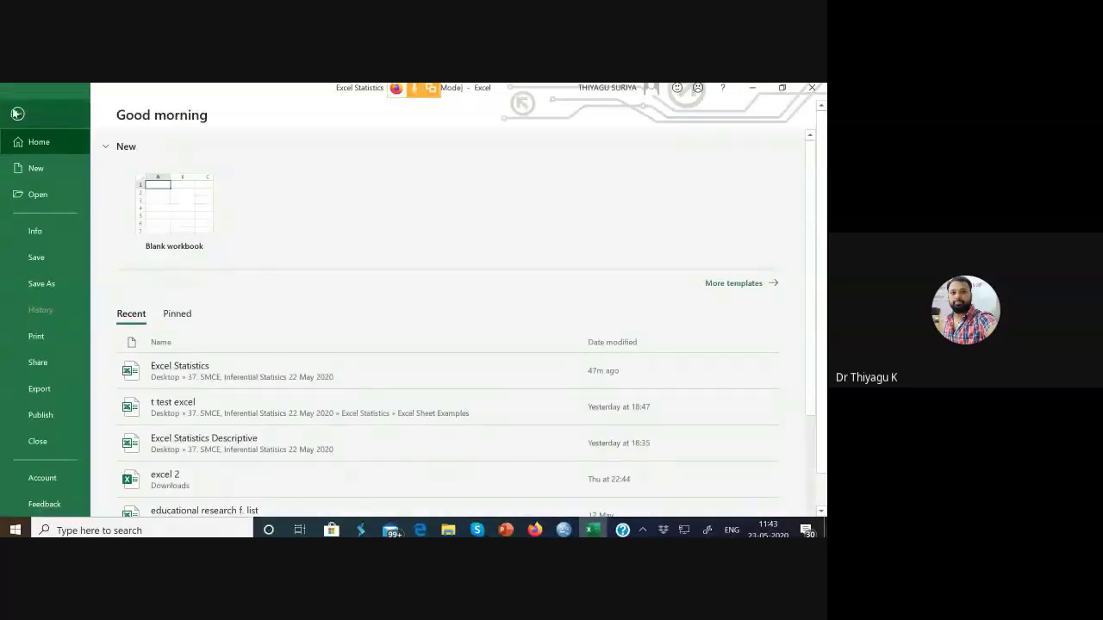
click(18, 114)
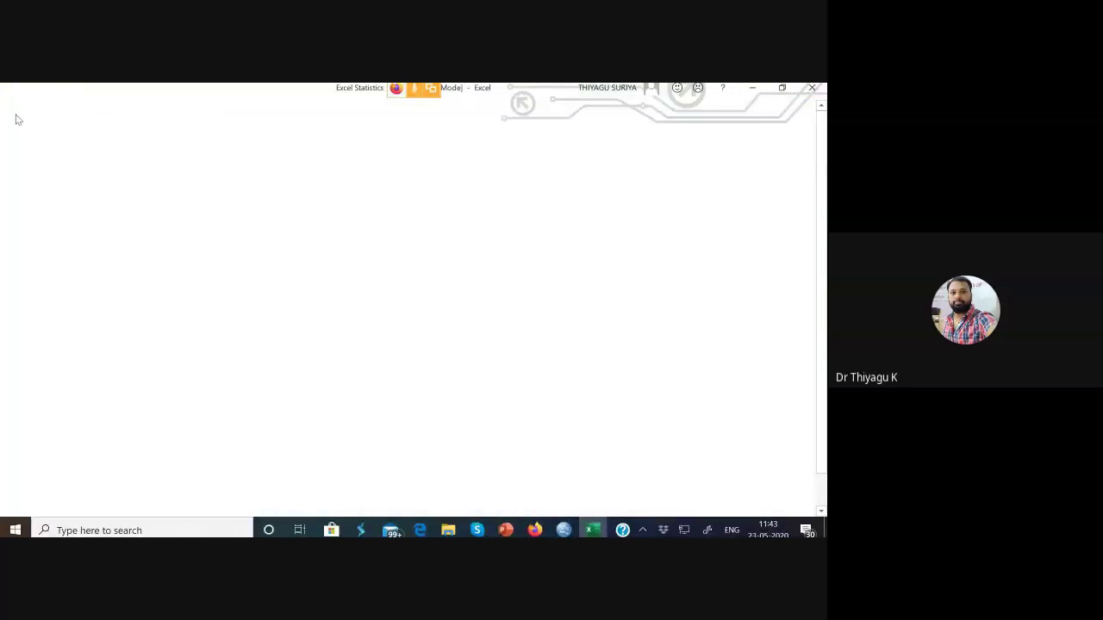
click(19, 109)
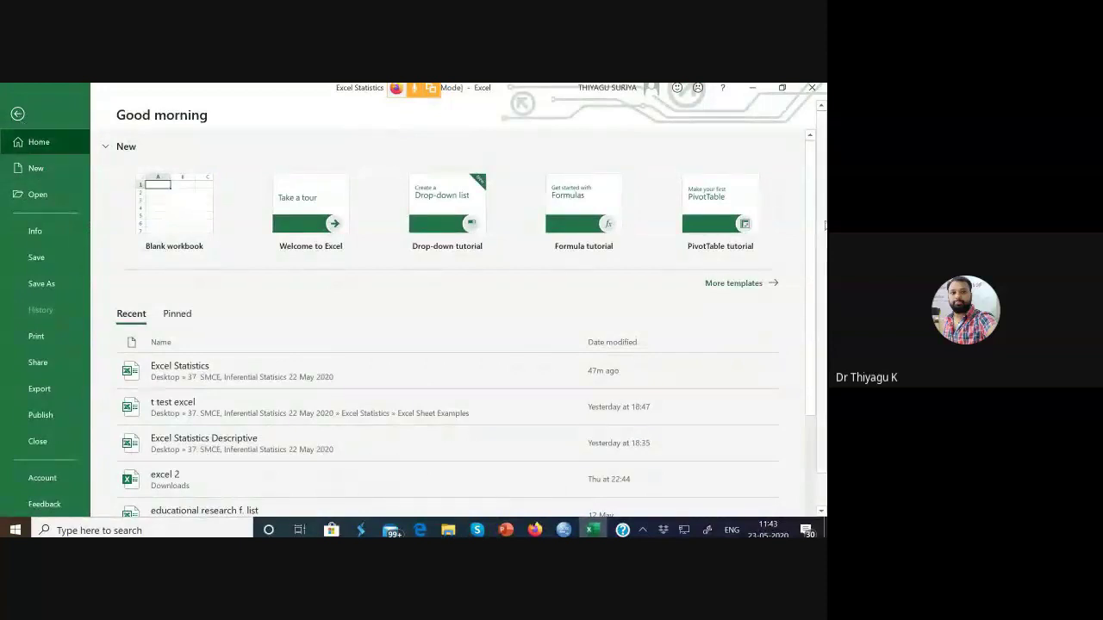
scroll(35, 362, down, 1)
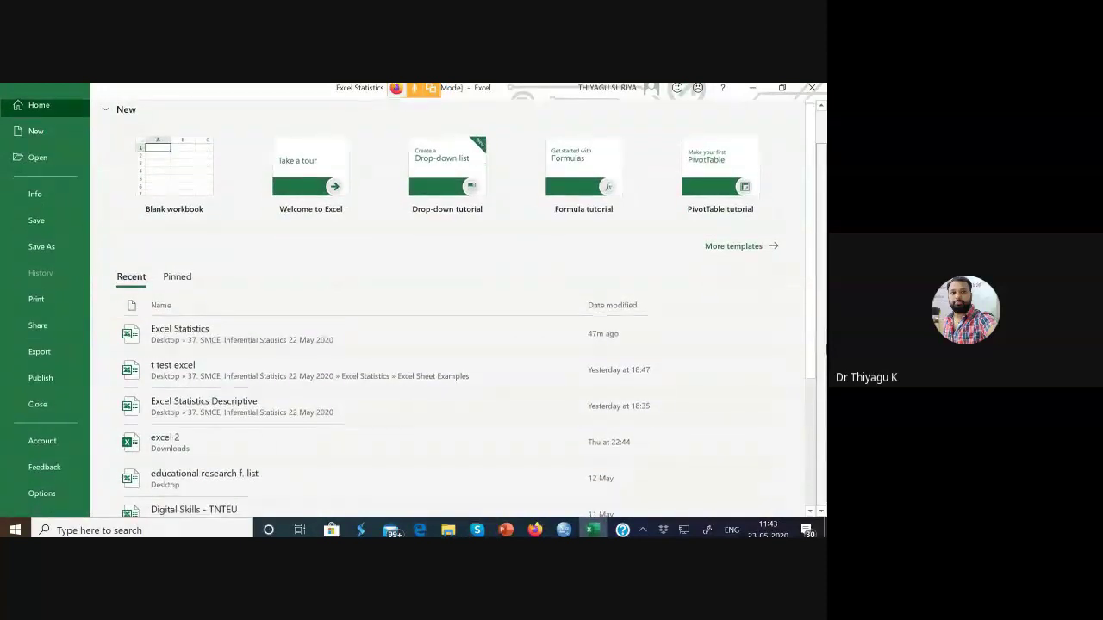
click(42, 496)
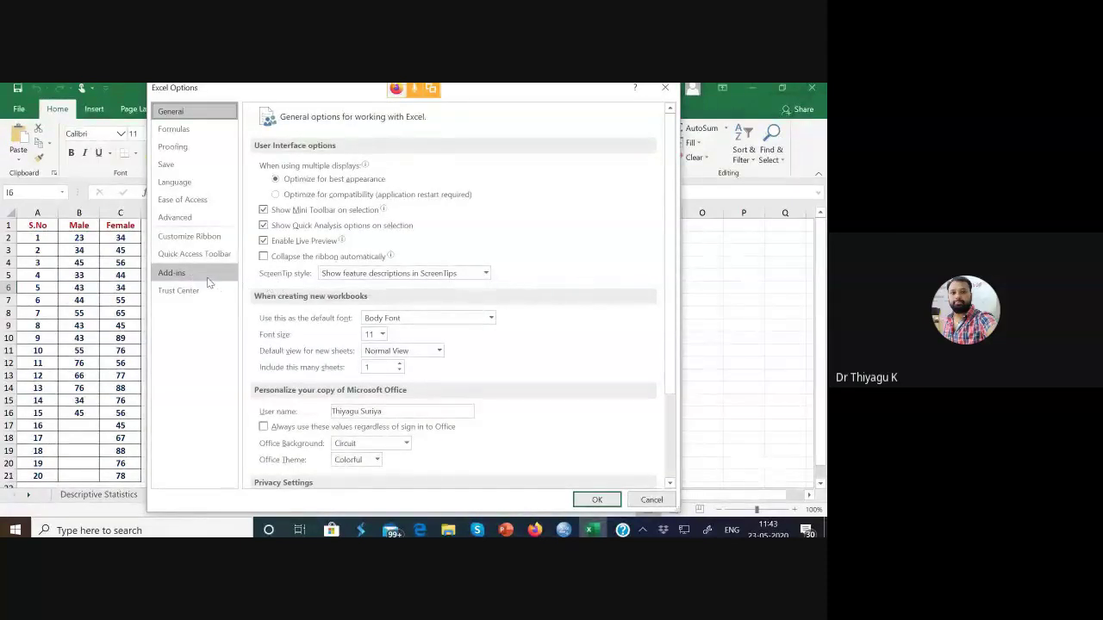
click(175, 274)
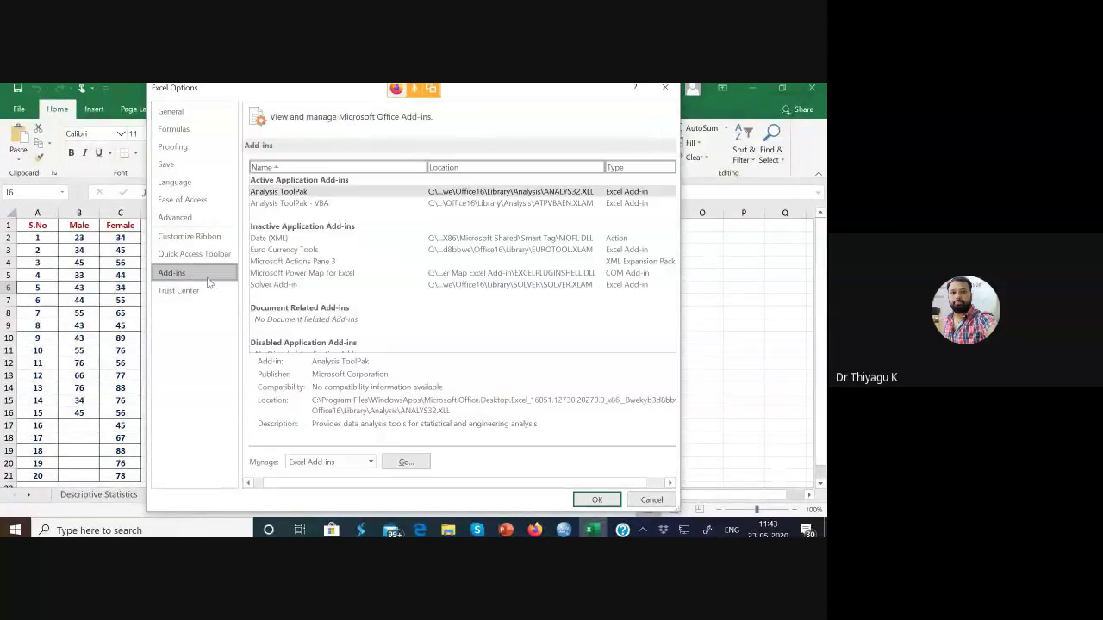
click(303, 192)
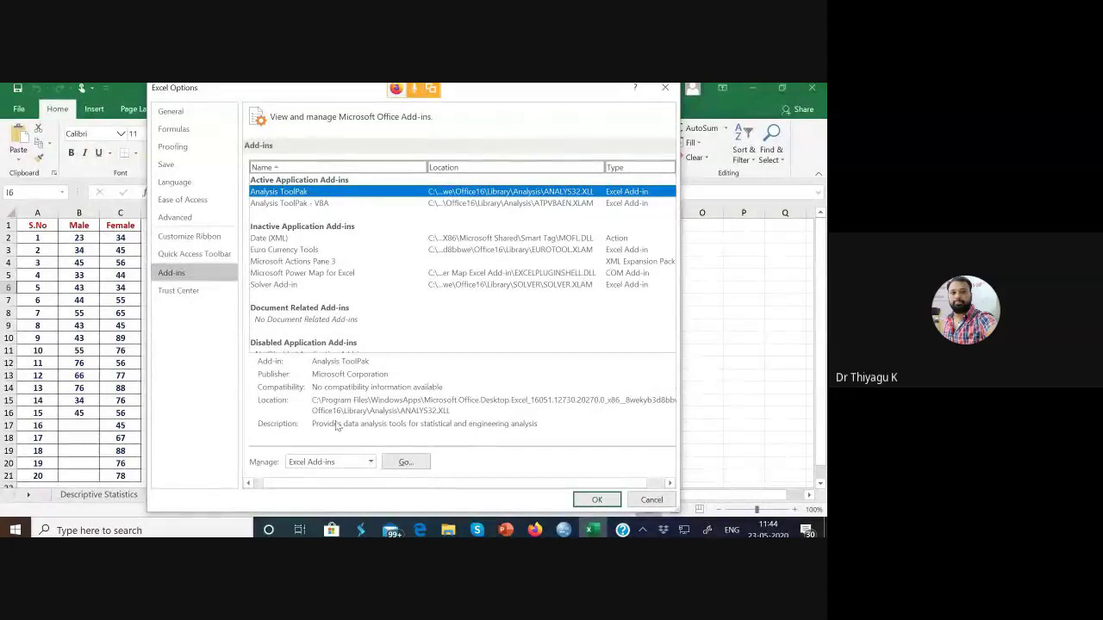
click(405, 462)
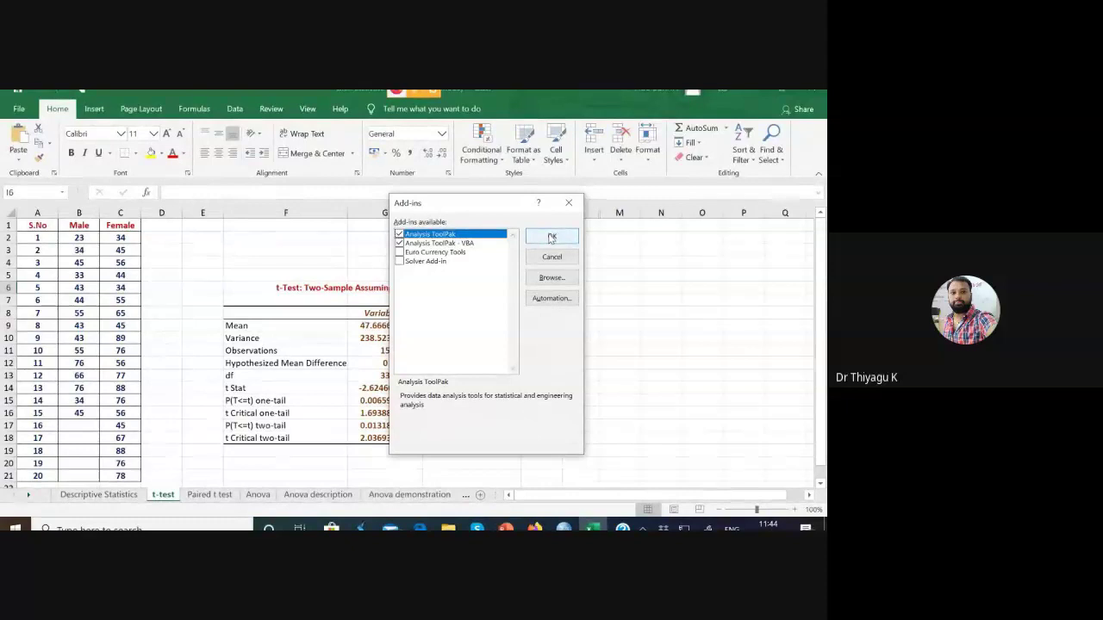
click(535, 237)
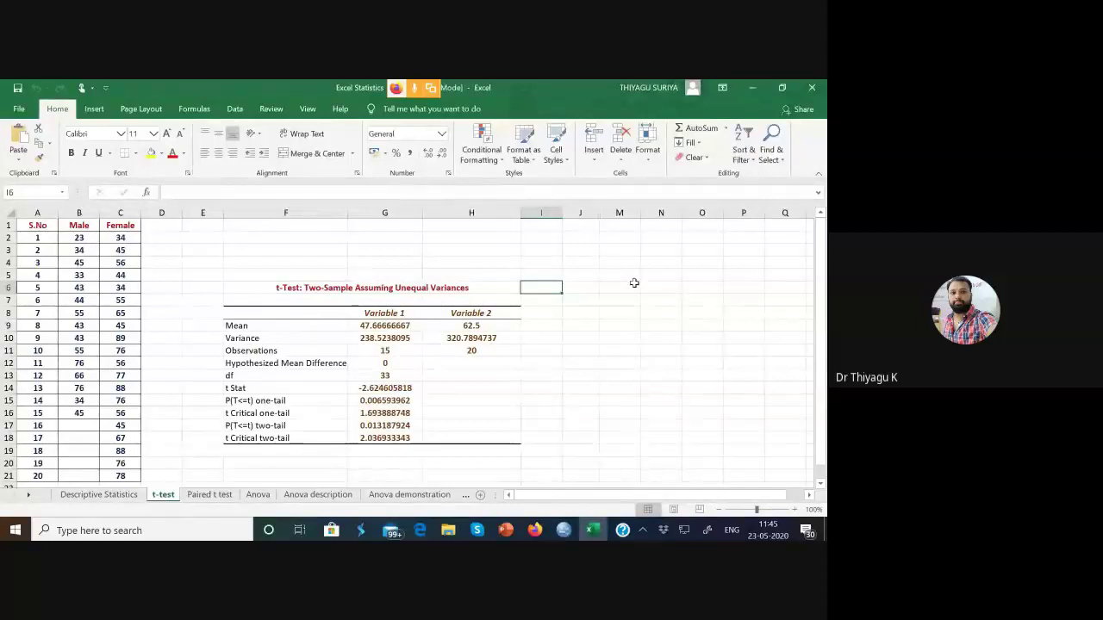
Show the data tools and locate the Data Analysis command
drag(823, 283, 822, 283)
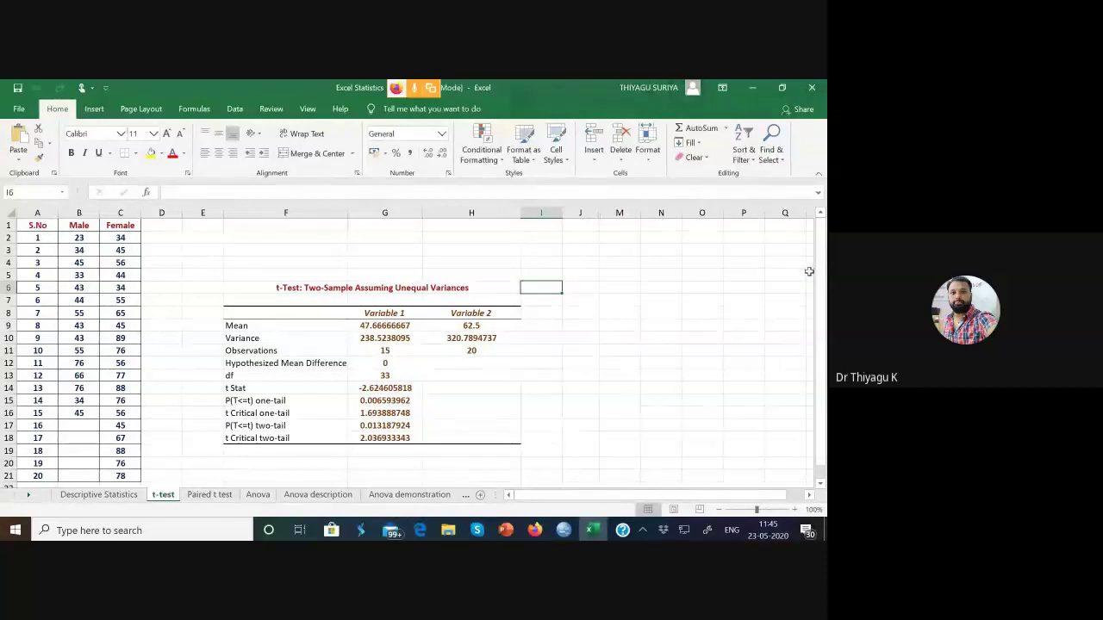
click(235, 110)
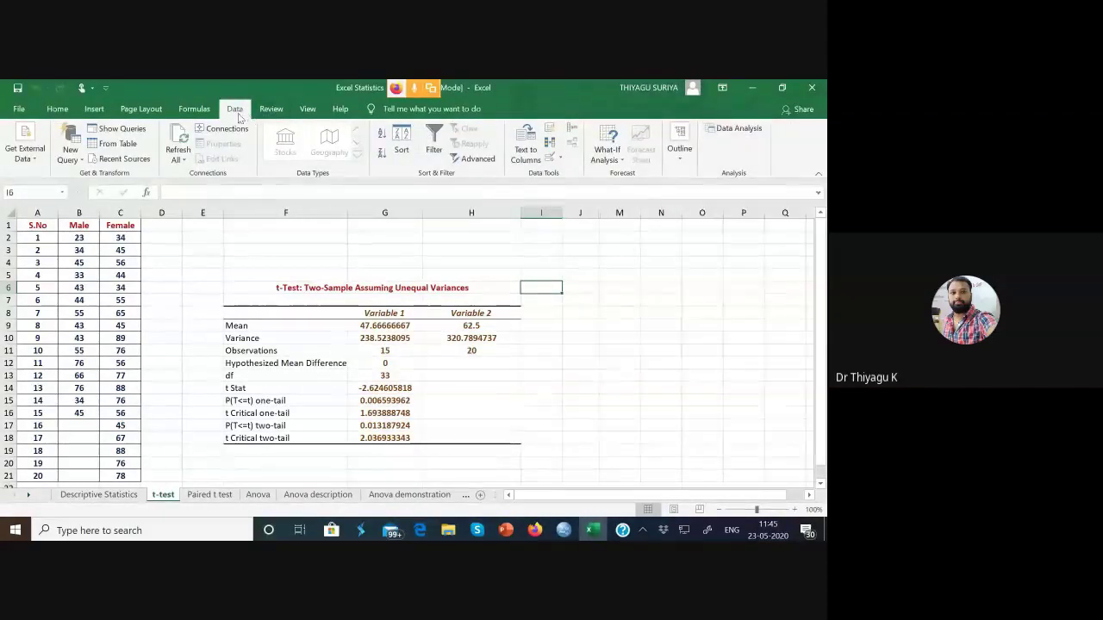
click(719, 133)
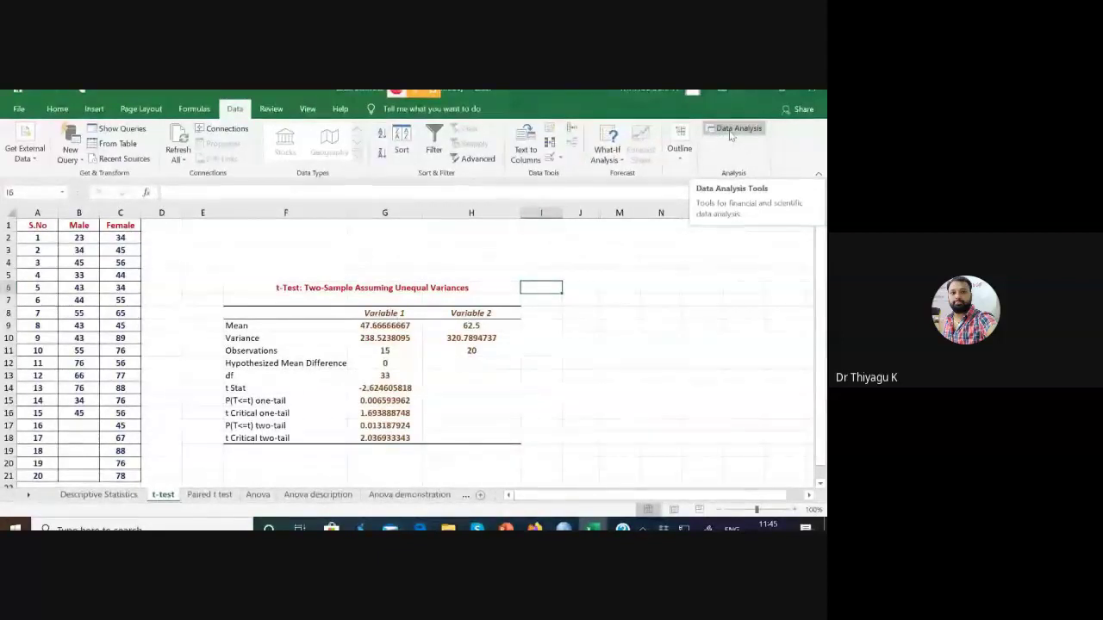
click(658, 265)
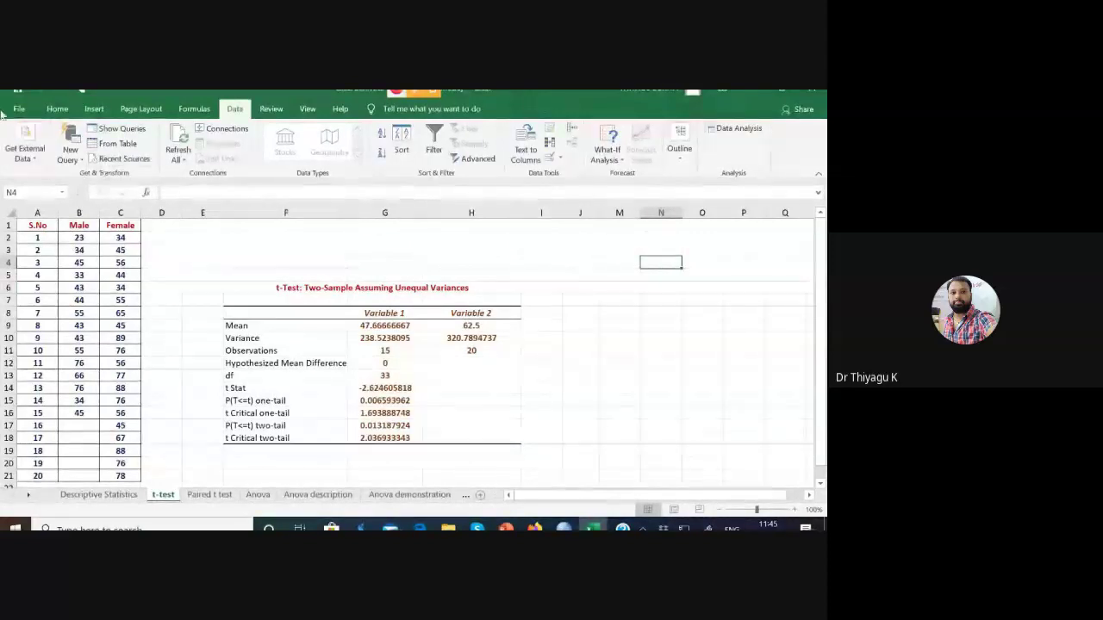
Review the Analysis ToolPak entry in the add-in options and in the Excel Add-ins manager, then close the manager
click(19, 109)
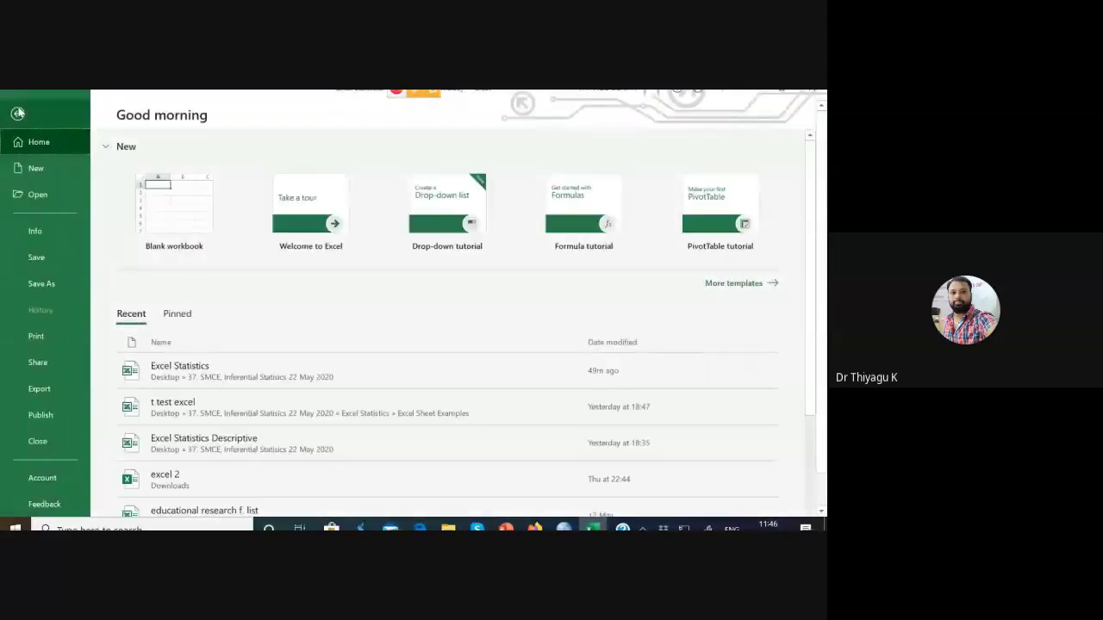
click(17, 114)
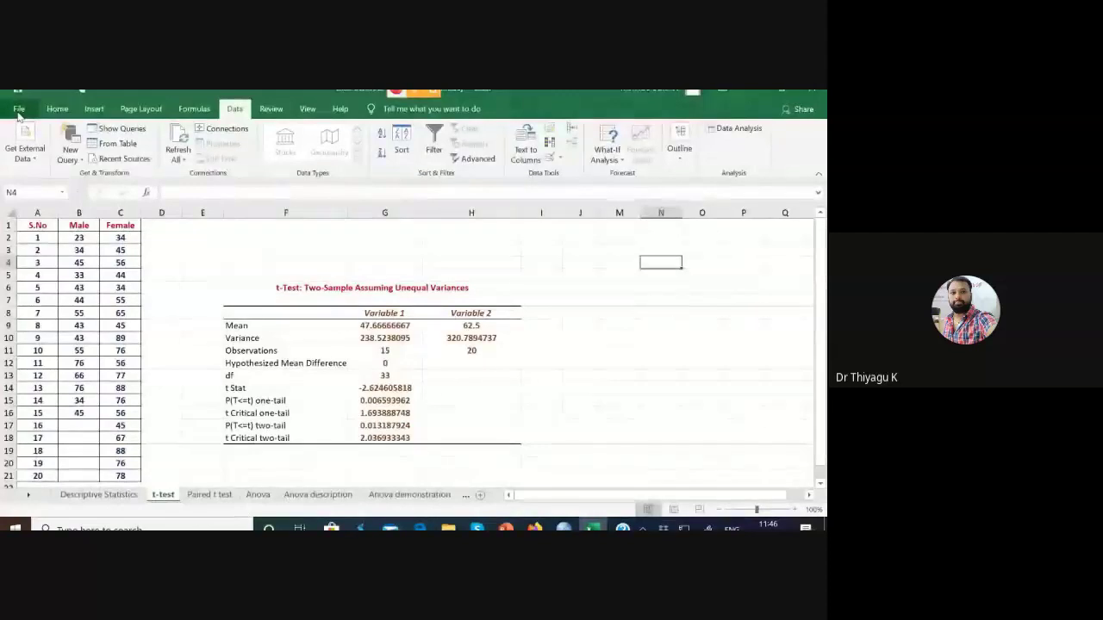
click(19, 109)
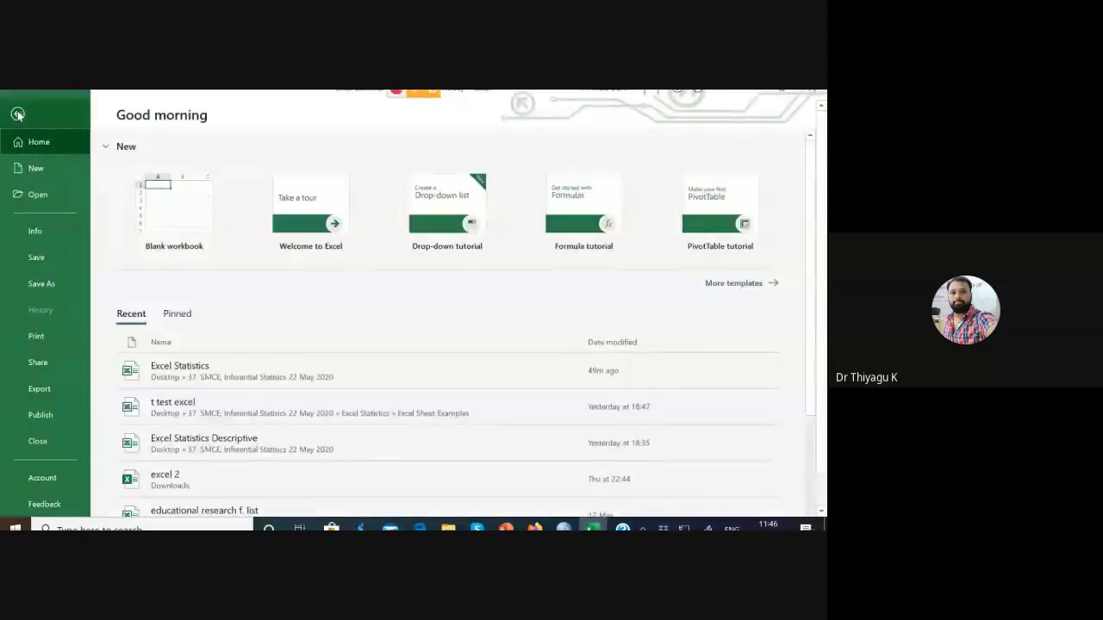
drag(816, 174, 816, 349)
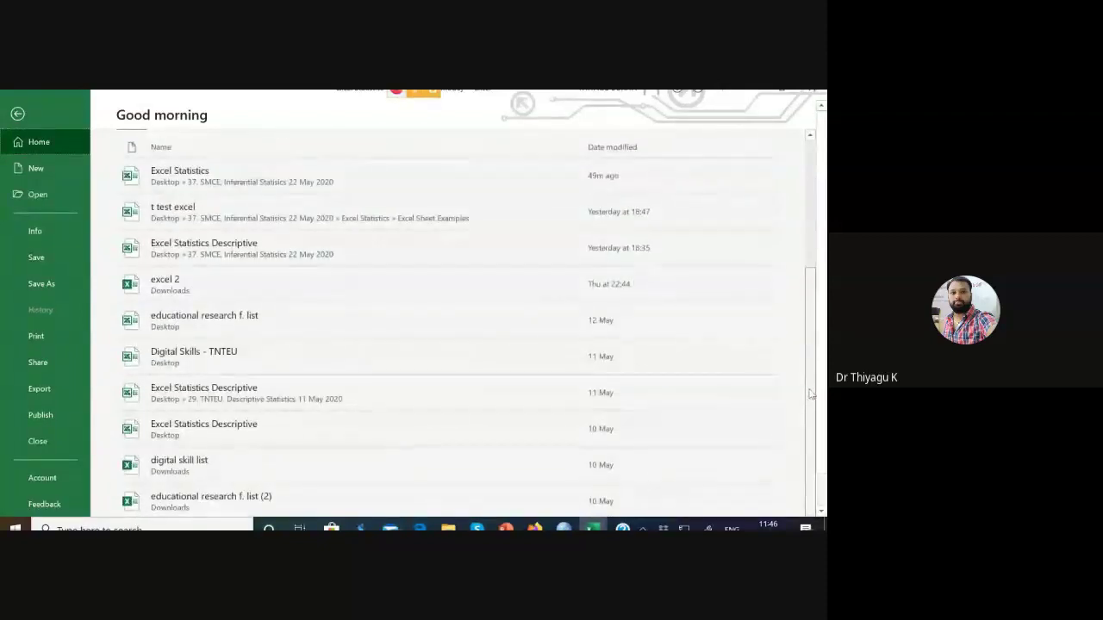
scroll(287, 487, down, 2)
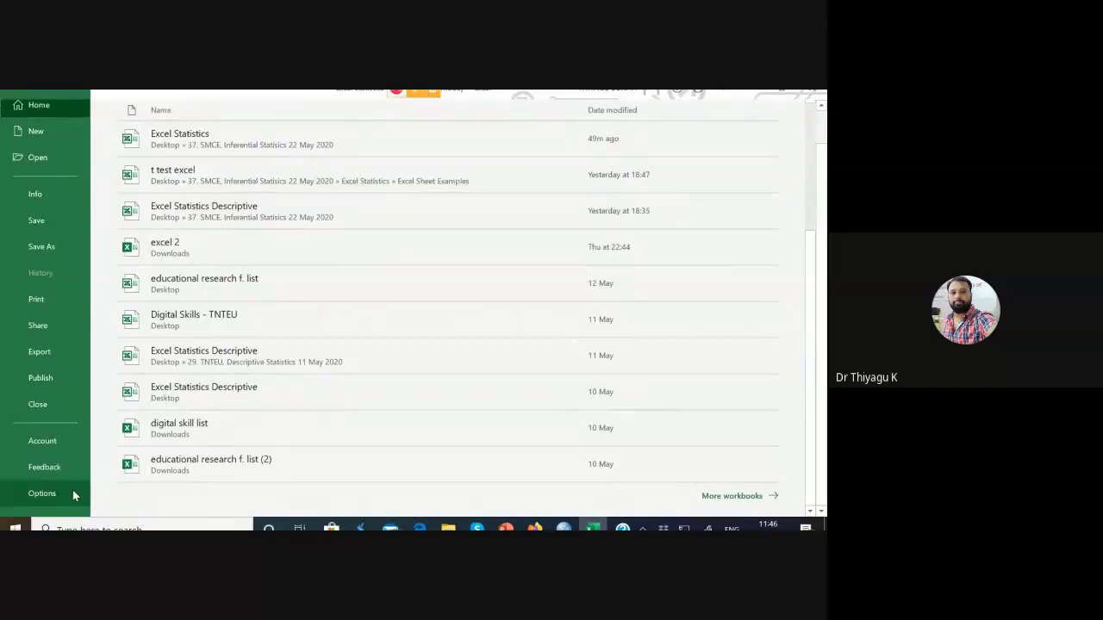
click(73, 495)
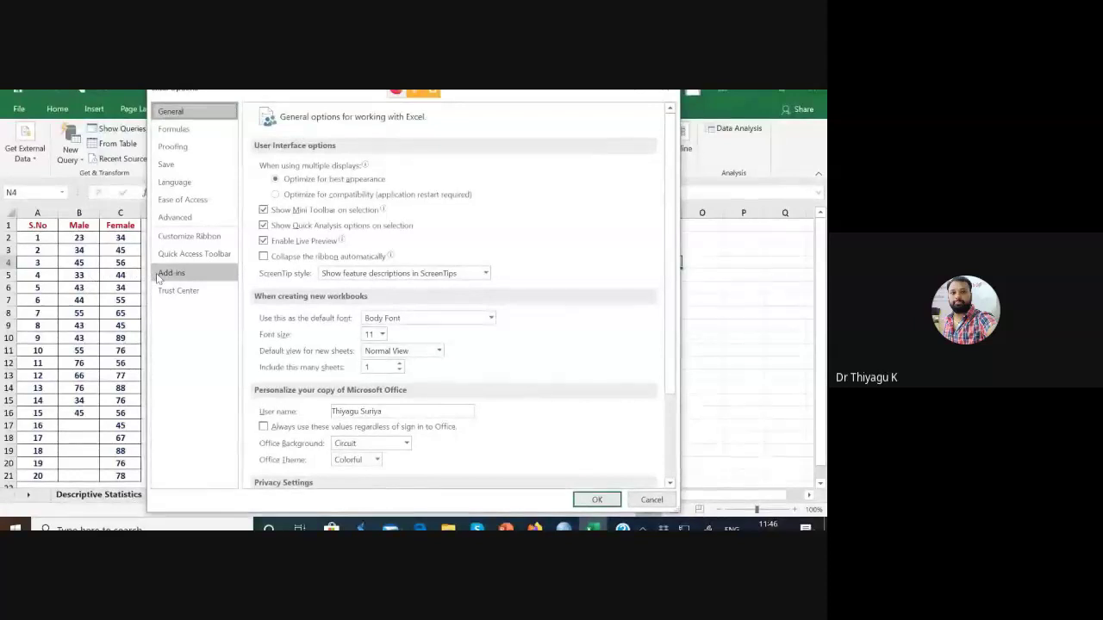
click(159, 276)
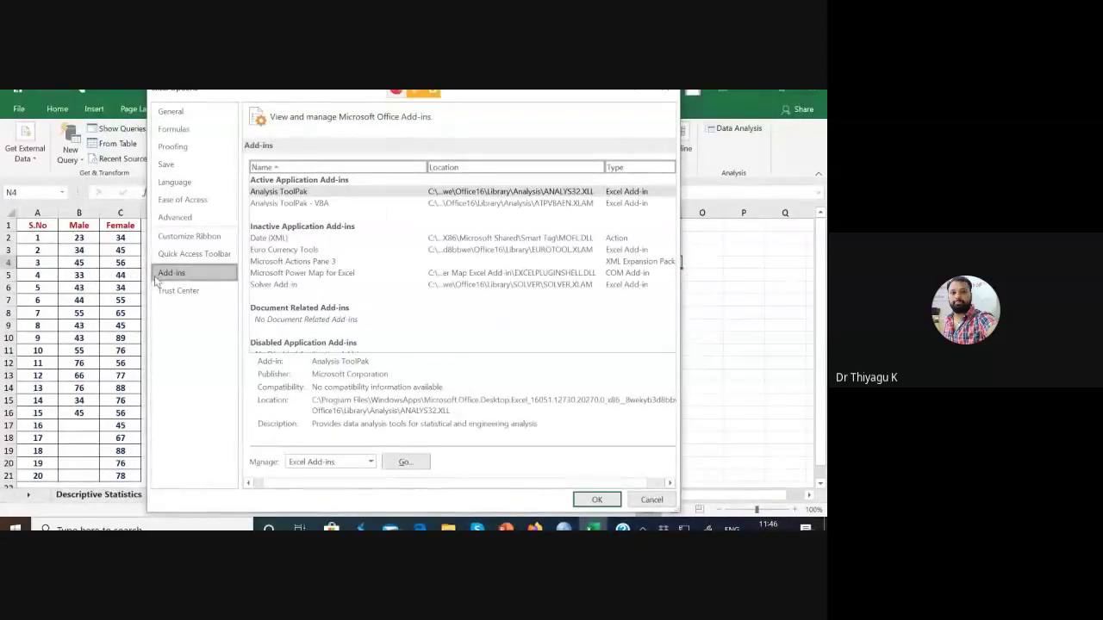
click(293, 193)
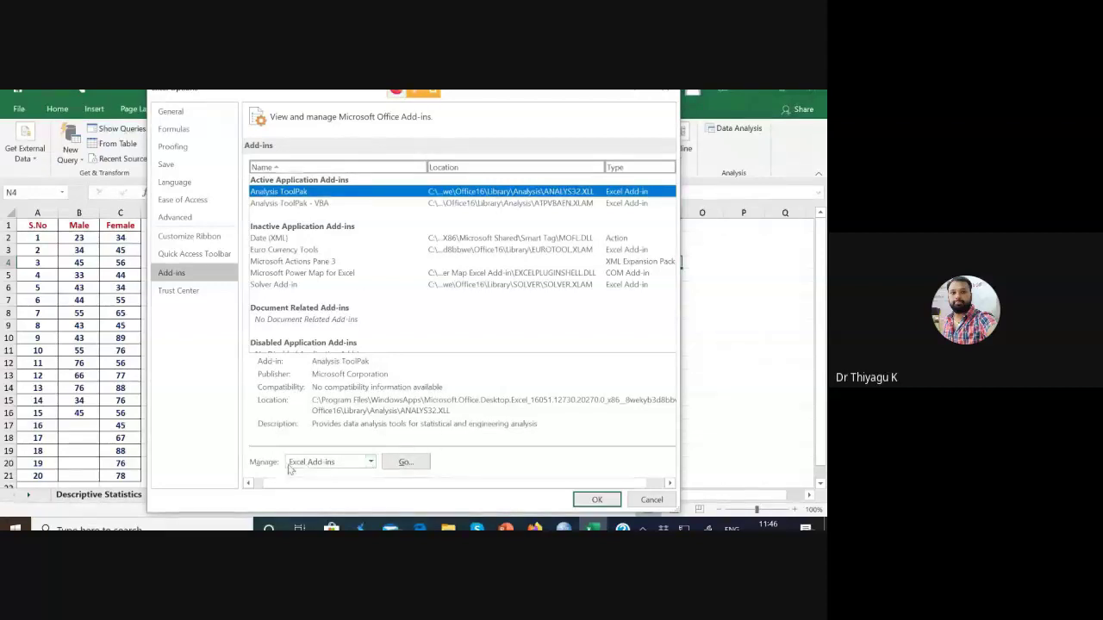
click(407, 464)
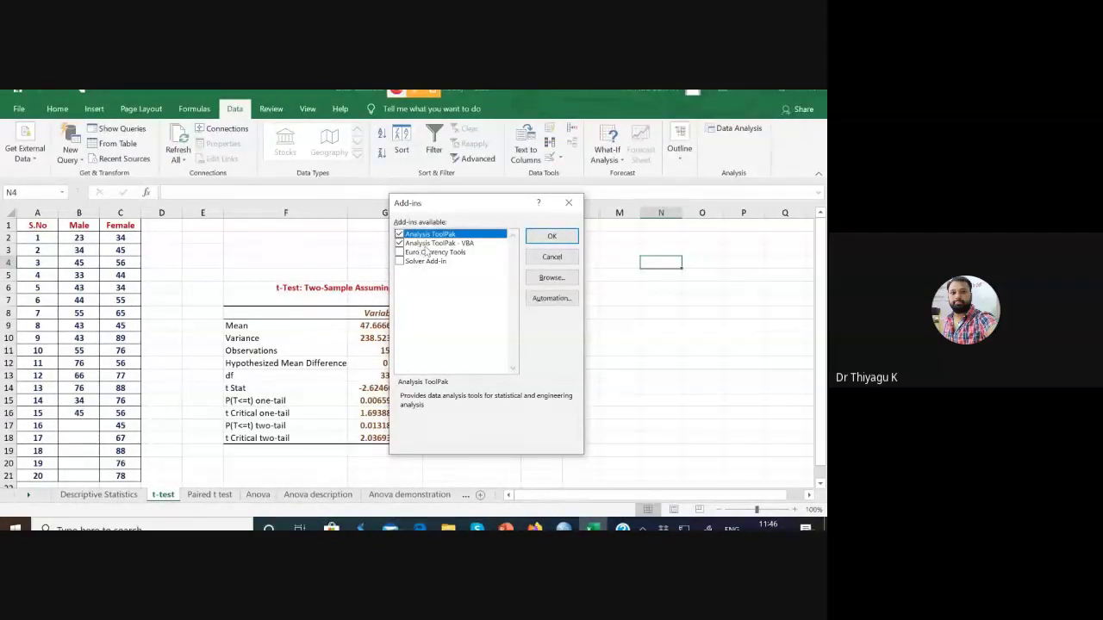
click(571, 205)
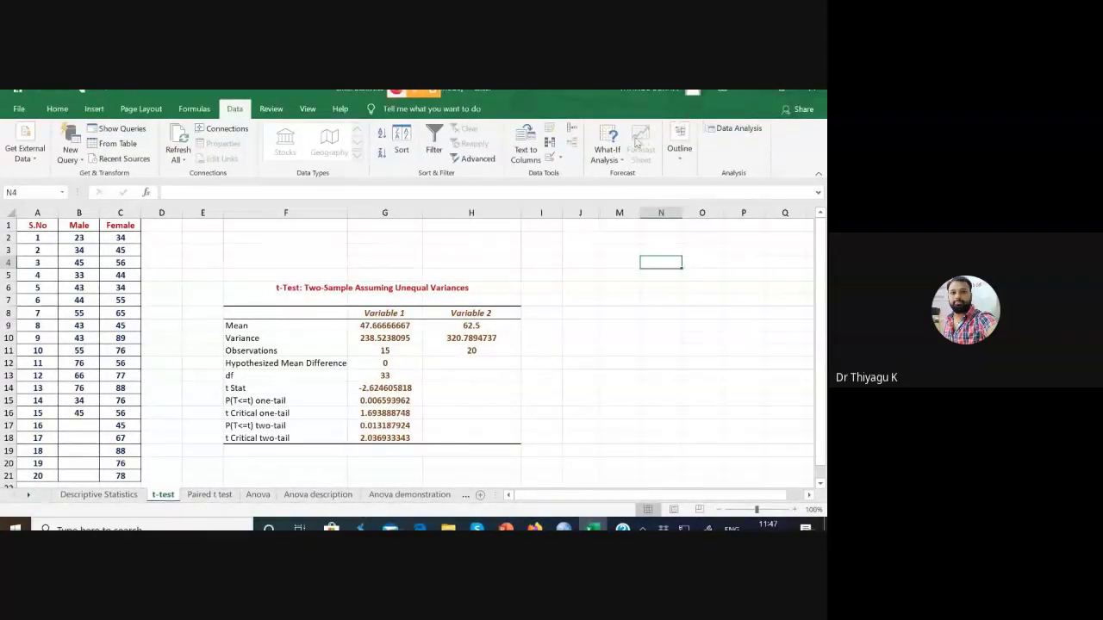
Delete columns F to H, which hold the existing t-test results on the t-test sheet
click(285, 212)
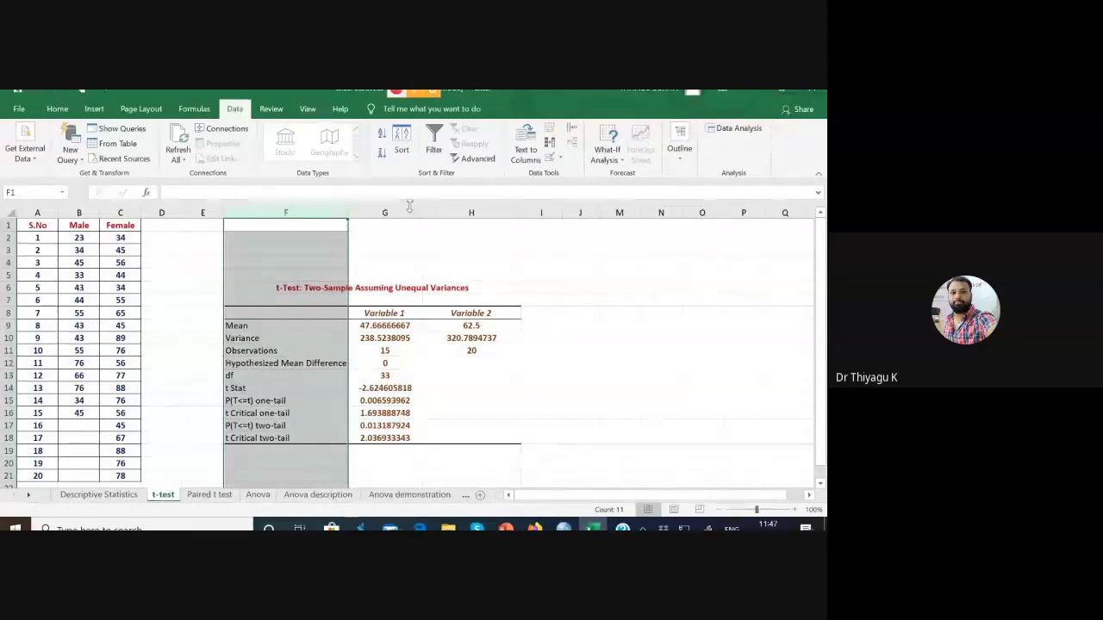
drag(427, 211, 473, 211)
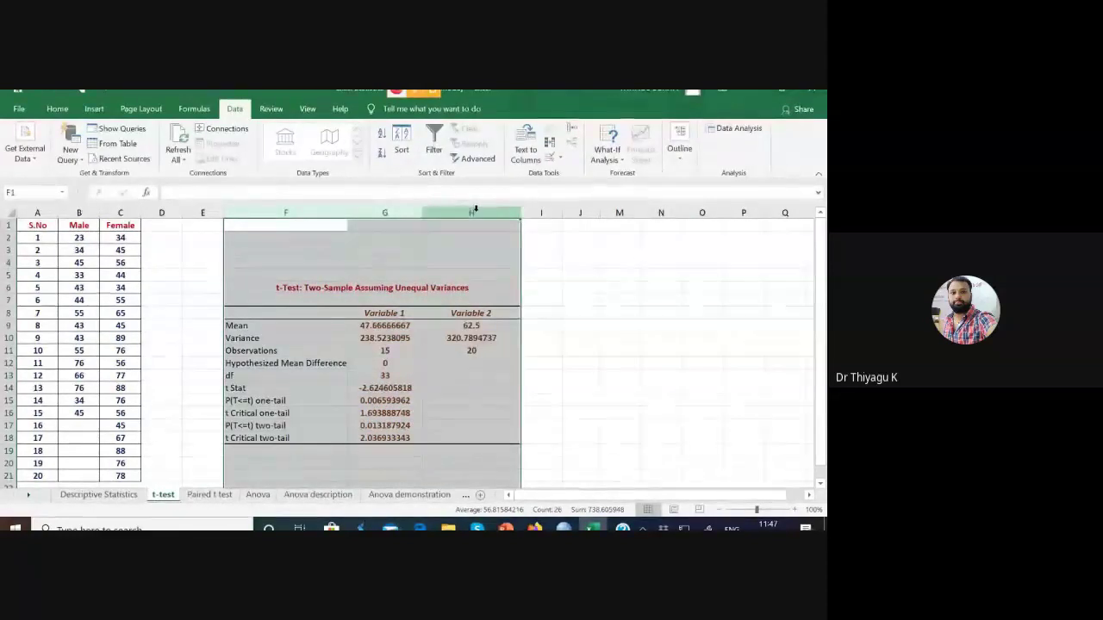
right_click(475, 210)
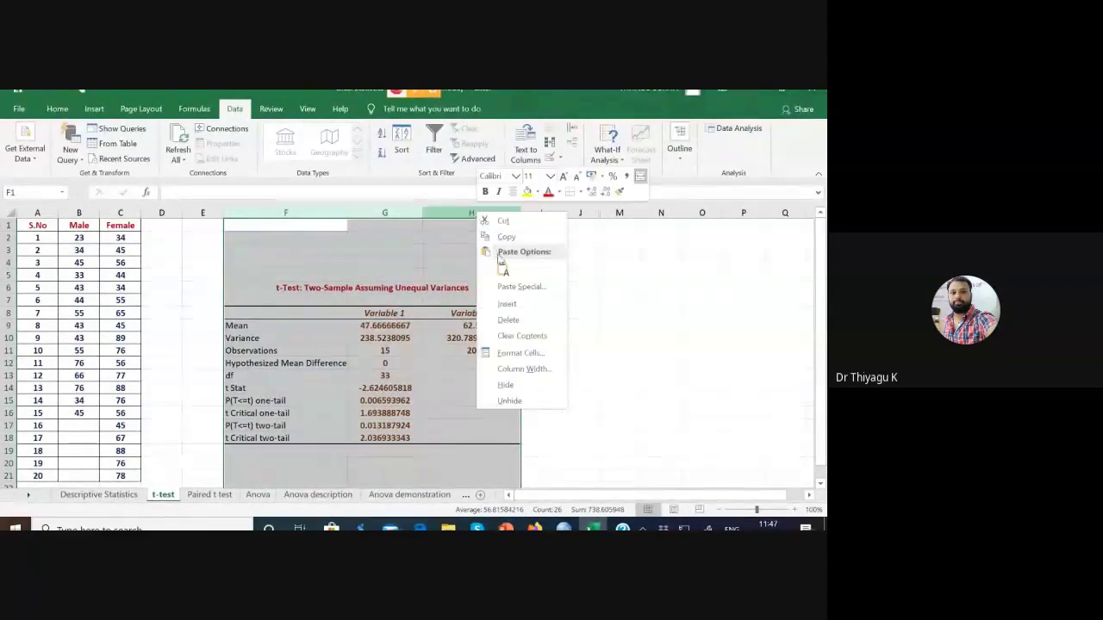
click(505, 222)
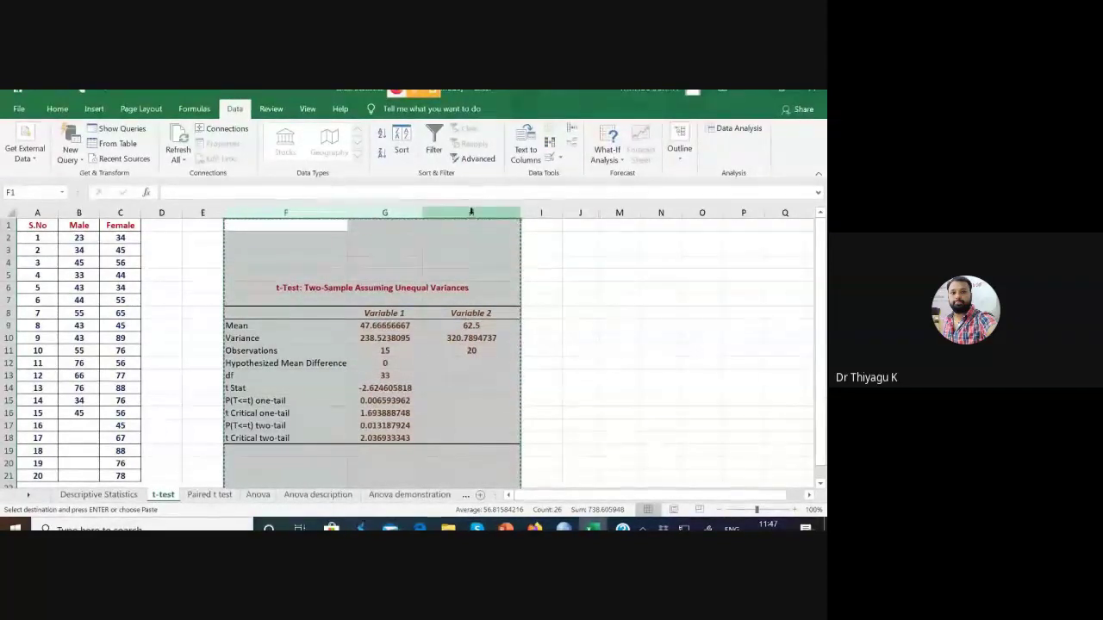
right_click(473, 214)
click(504, 321)
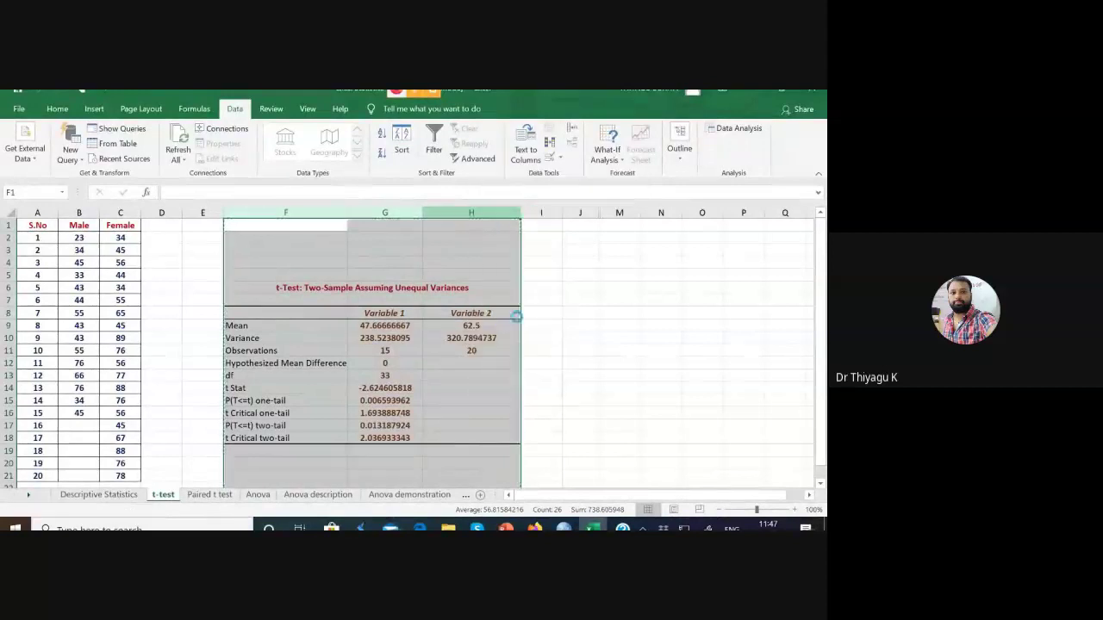
Highlight the Male and Female data in columns B and C on the t-test sheet to review the two groups
click(606, 289)
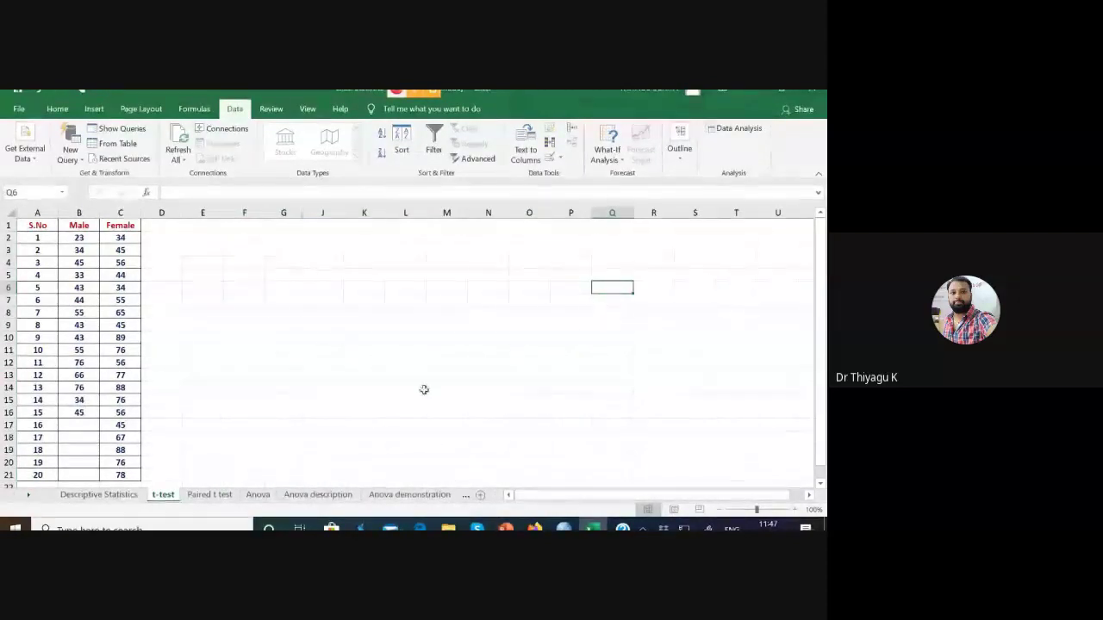
drag(65, 227, 133, 474)
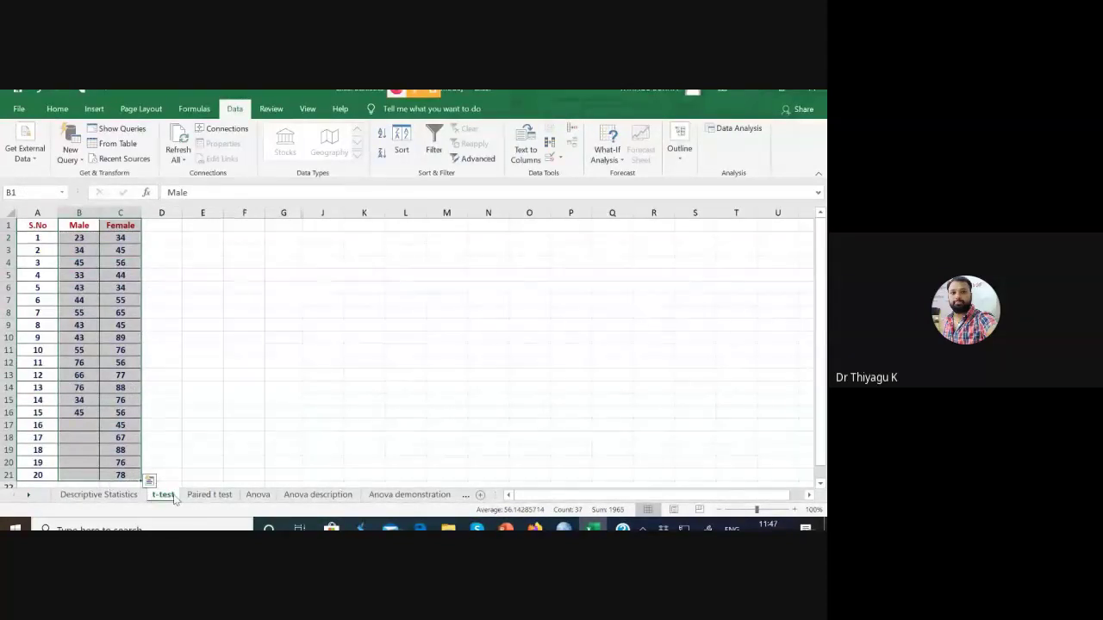
click(76, 222)
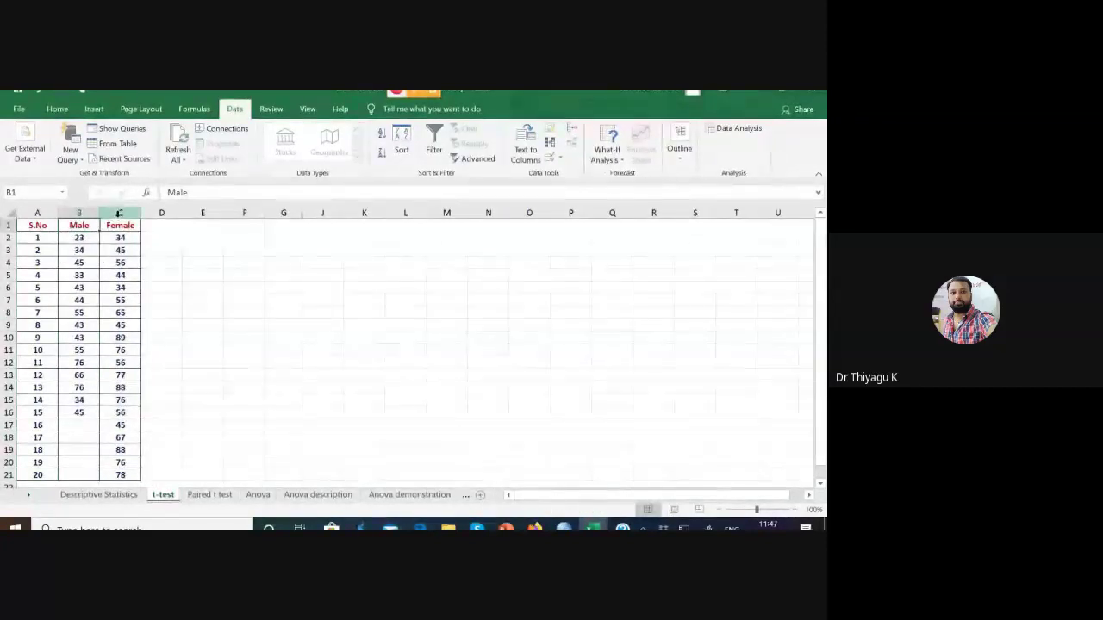
click(79, 214)
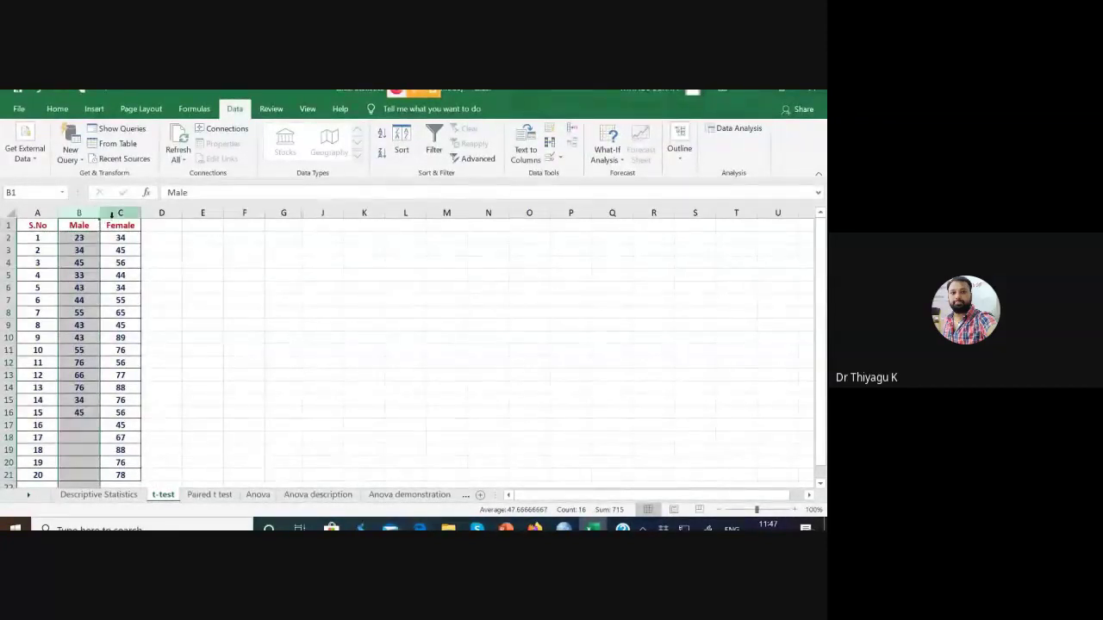
shift+click(120, 211)
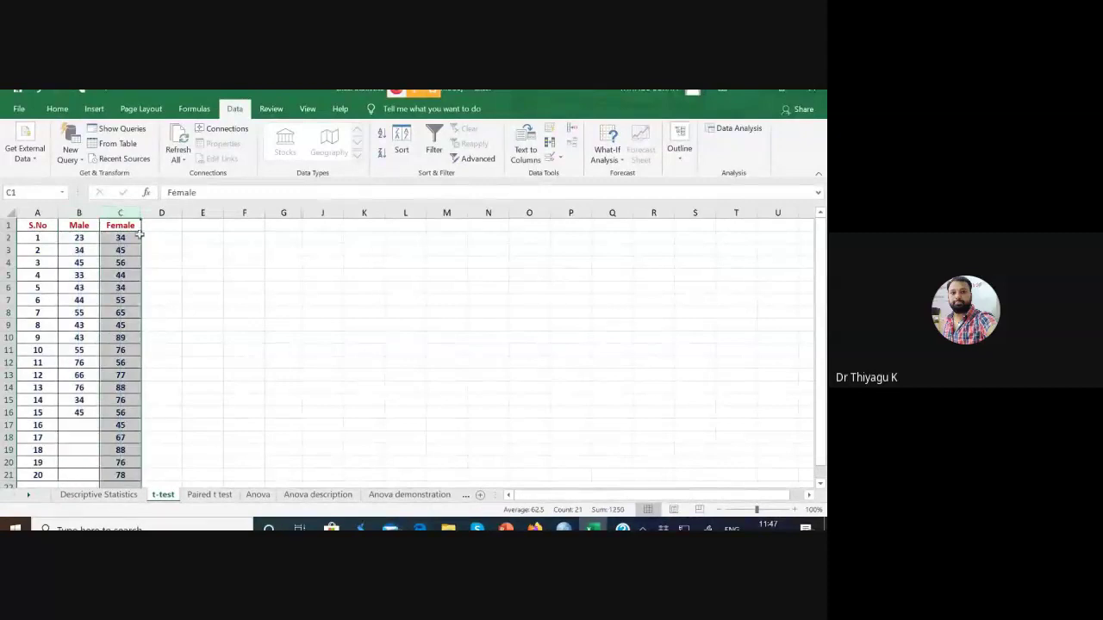
Enter the label Group in cell F2, with Male in F3 and female in F4
click(244, 298)
click(239, 253)
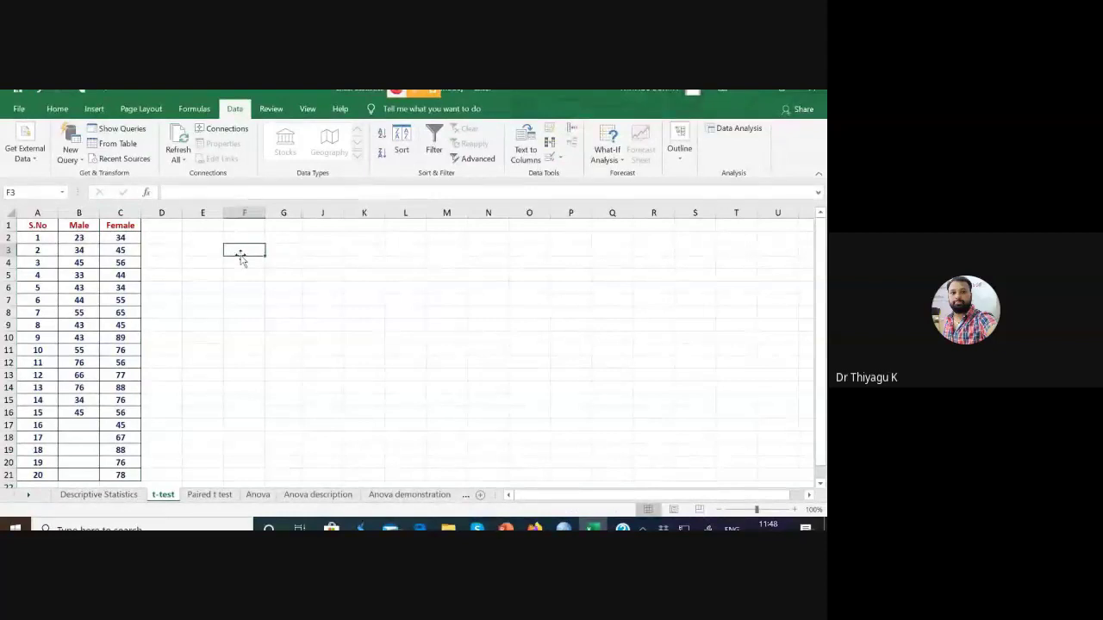
text(Male)
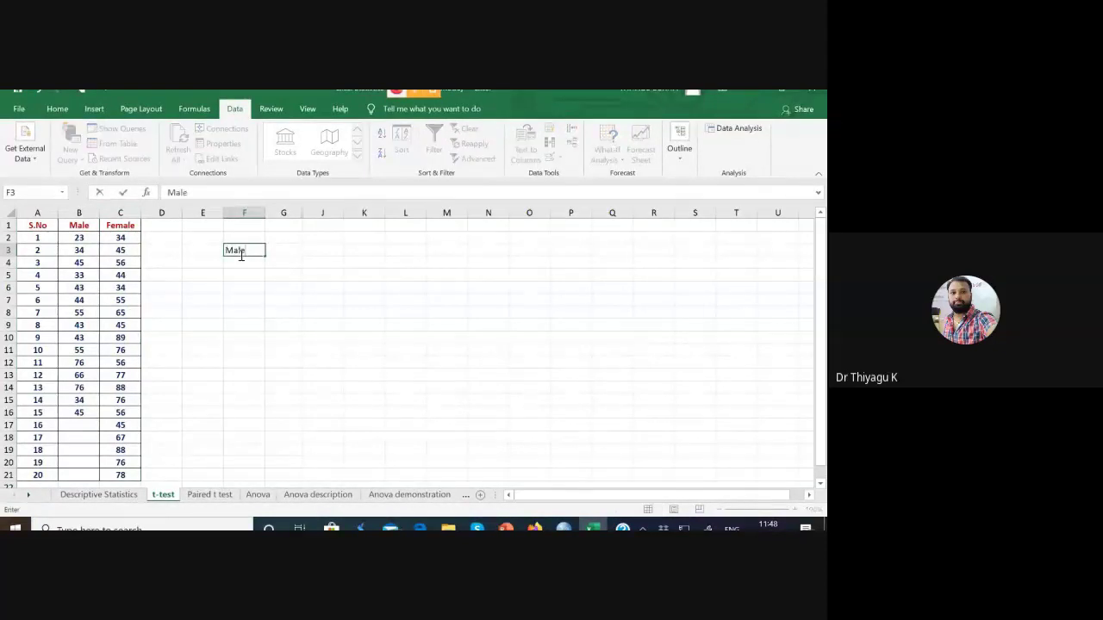
key(Return)
text(female)
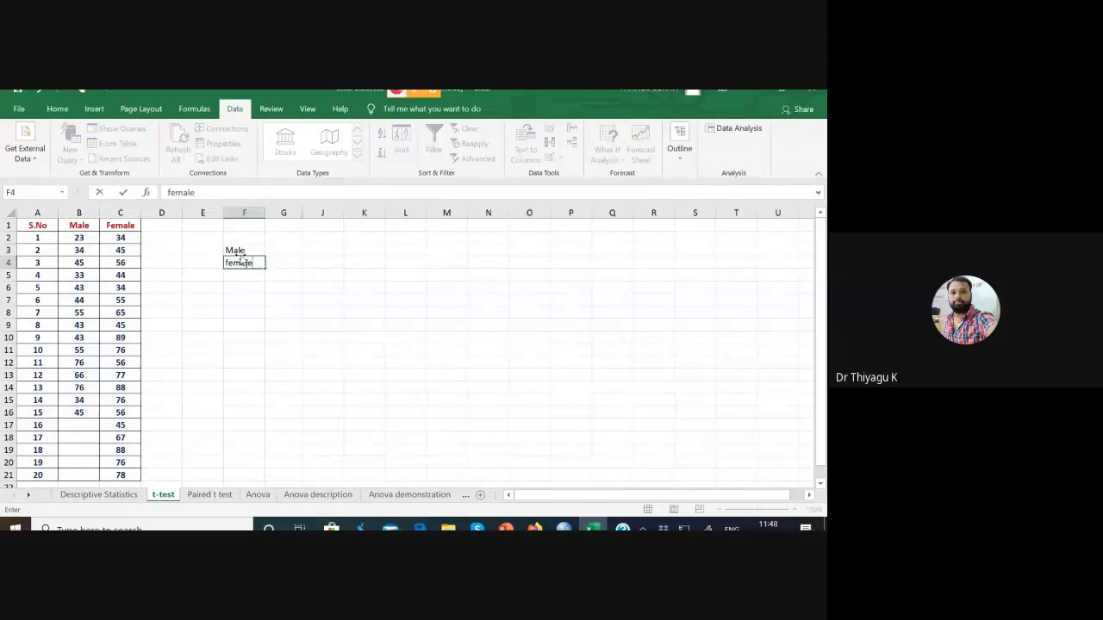
click(312, 293)
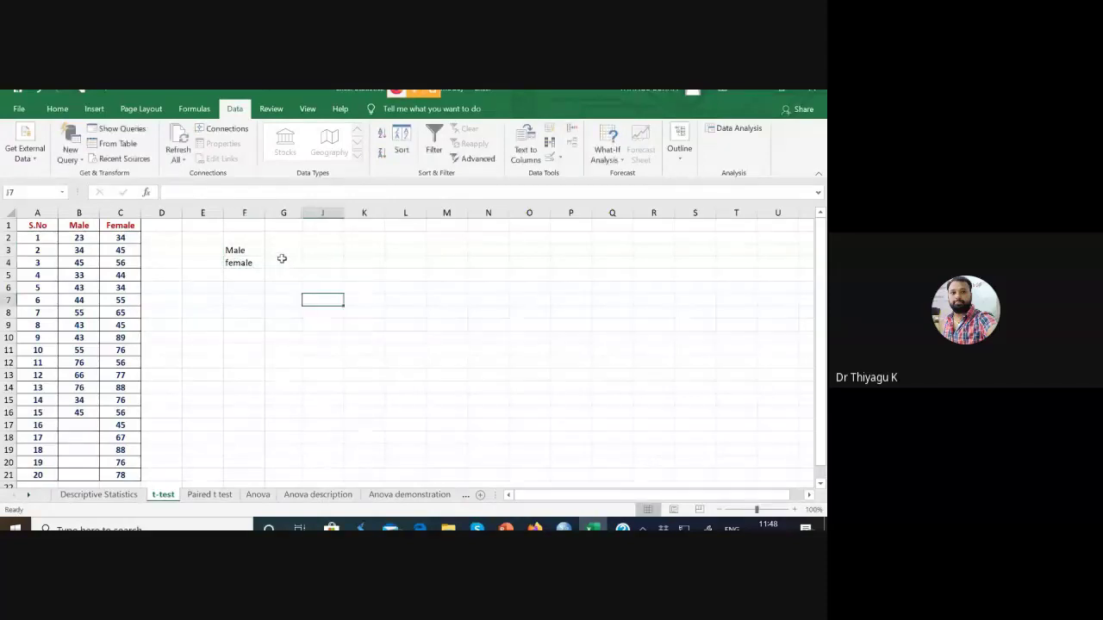
click(283, 255)
click(241, 238)
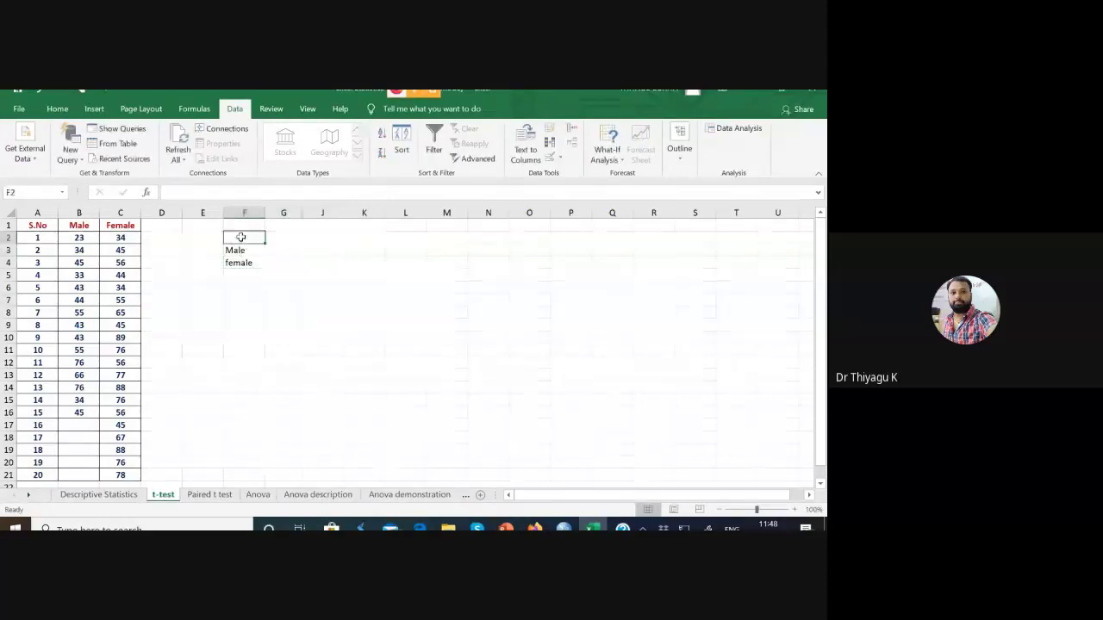
text(Group)
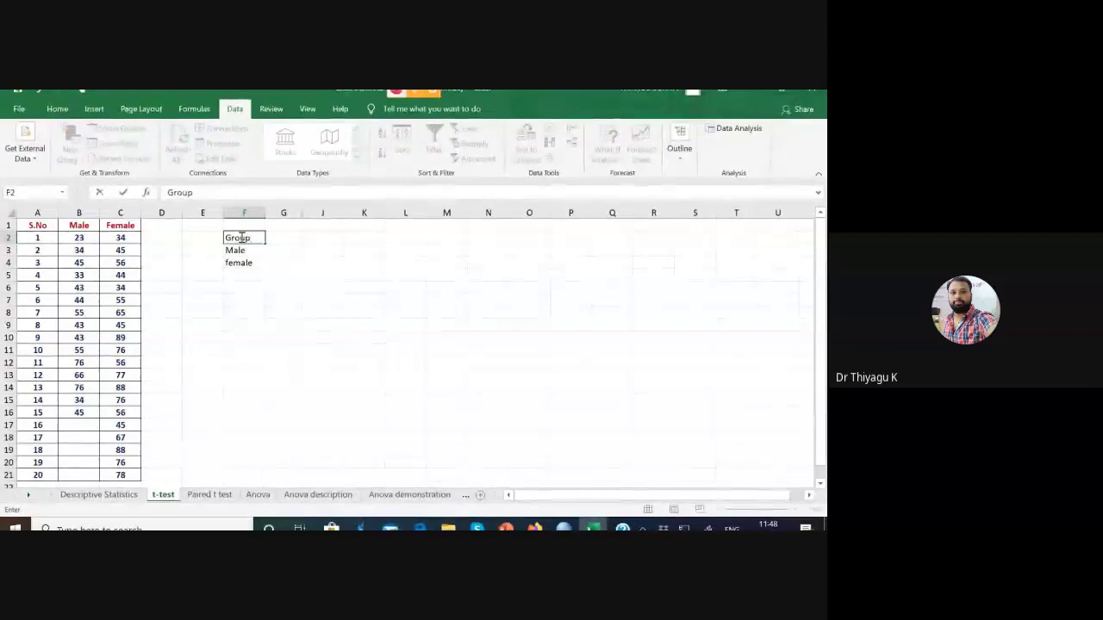
Enter Test in cell J2 and Achievement in J3, and widen column J to fit the text
click(325, 238)
text(Test)
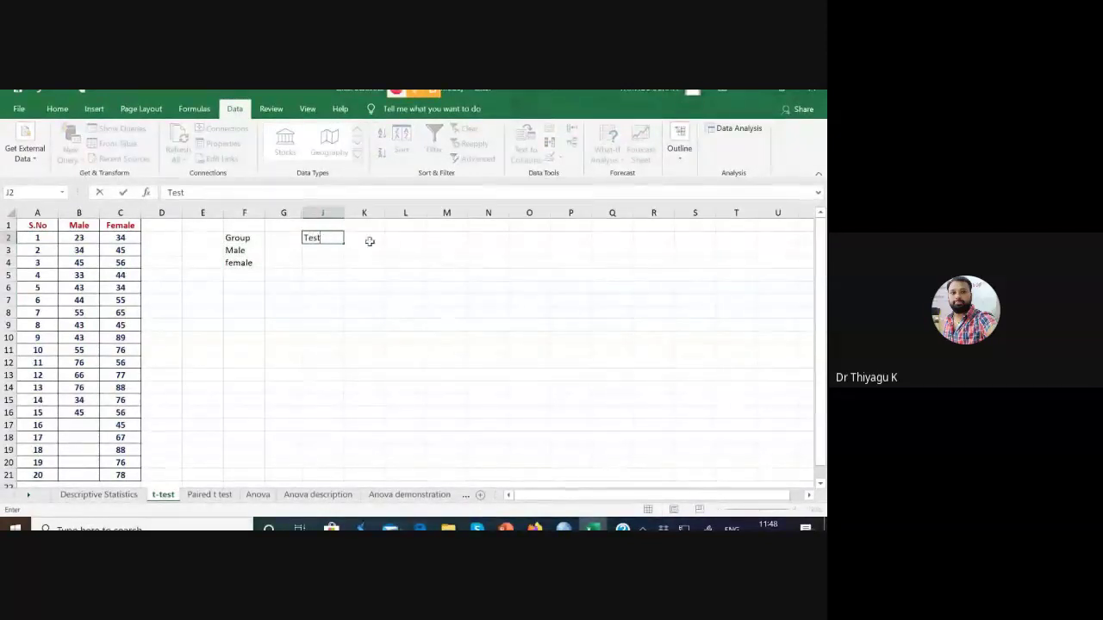
click(314, 253)
text(A)
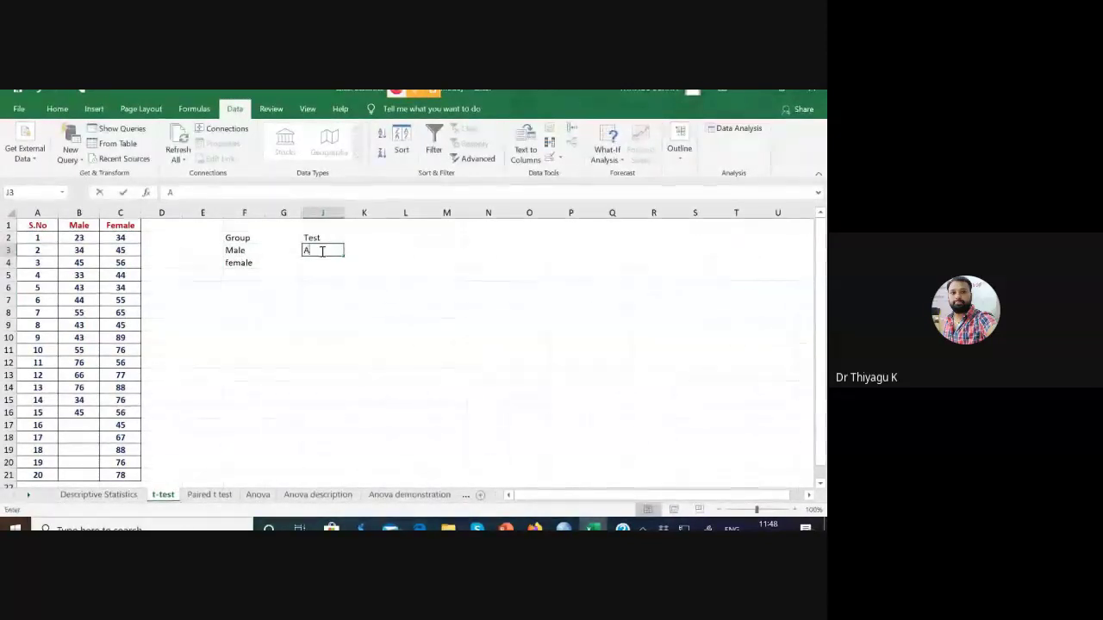
text(chievement)
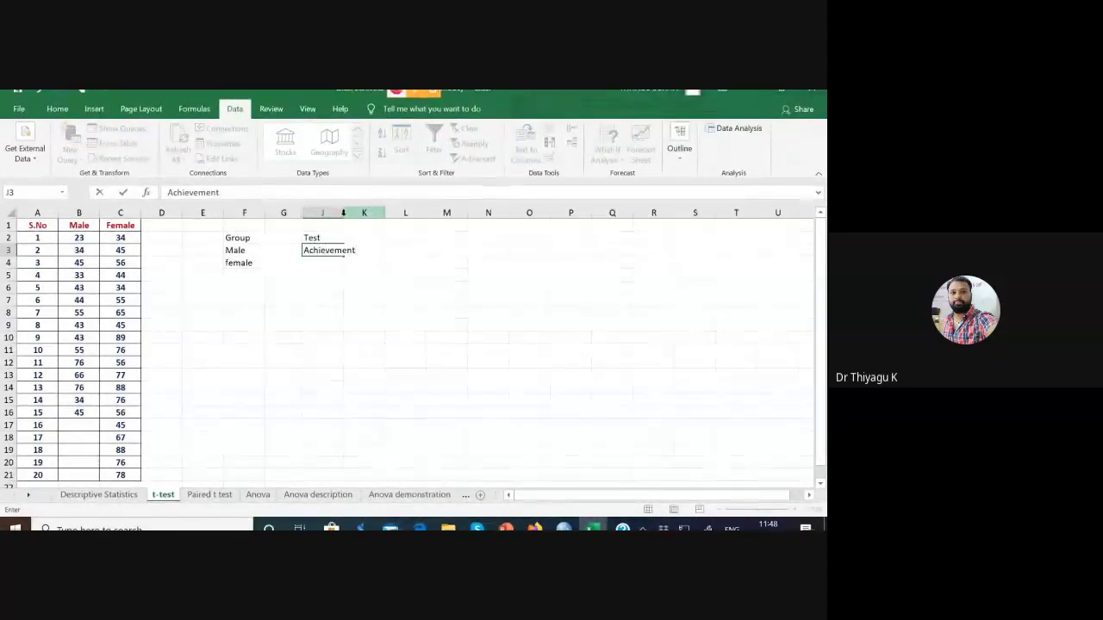
click(392, 262)
drag(341, 216, 374, 229)
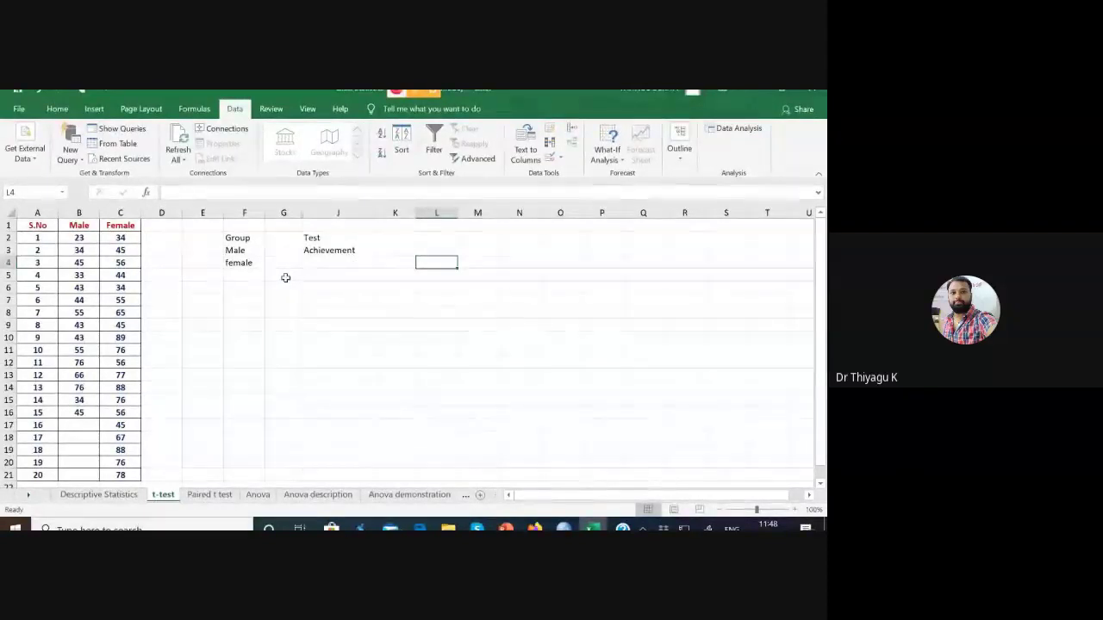
Highlight the Group, Male and female labels and the Achievement label to review the two kinds of variable
click(235, 250)
mouse_move(238, 258)
mouse_down()
mouse_move(247, 233)
mouse_move(252, 265)
mouse_up()
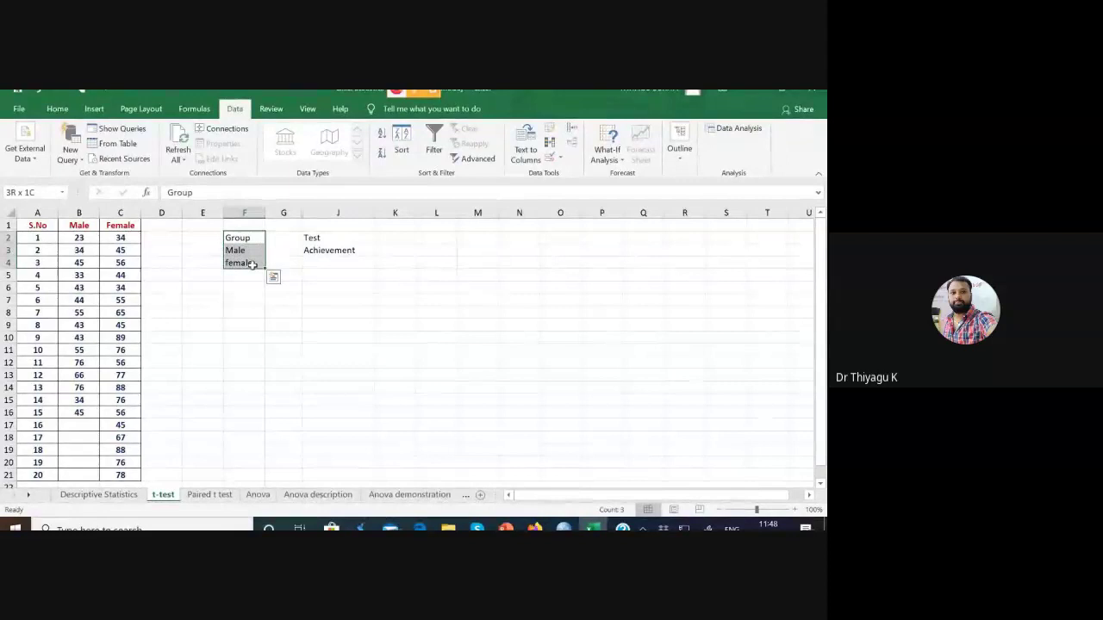
click(332, 250)
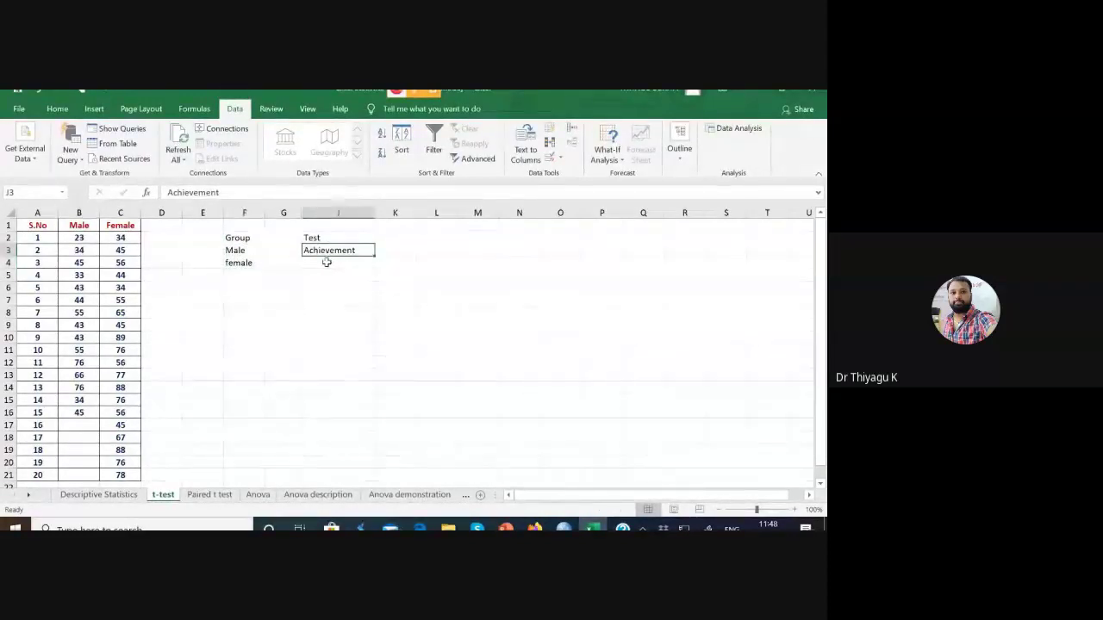
click(251, 285)
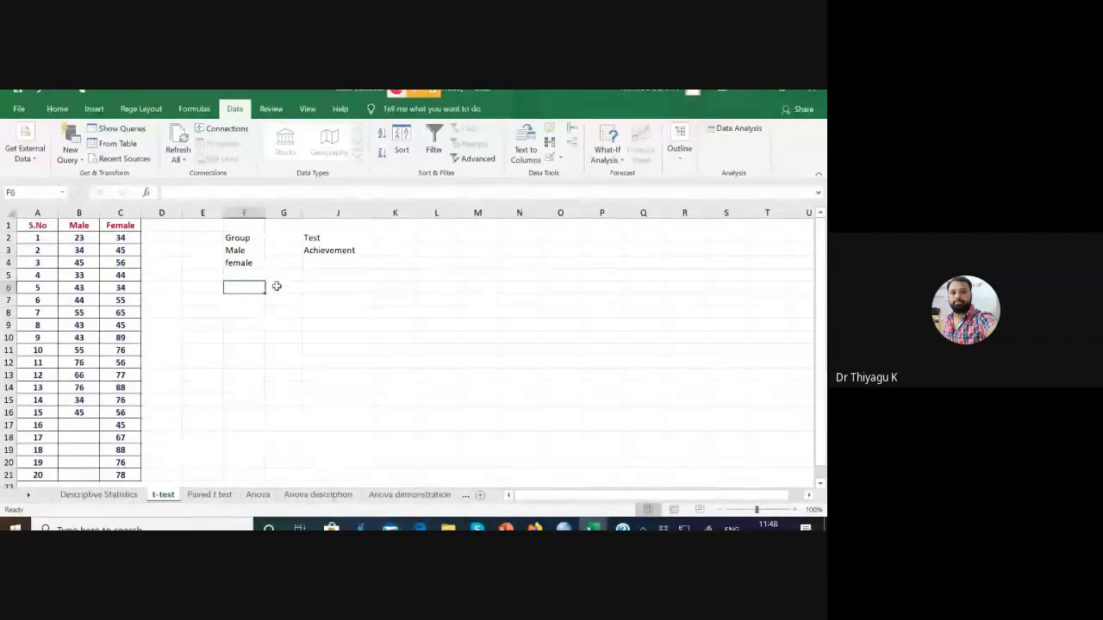
Enter the heading "Indepent V" in cell F1 above Group, and widen column F to fit it
click(251, 227)
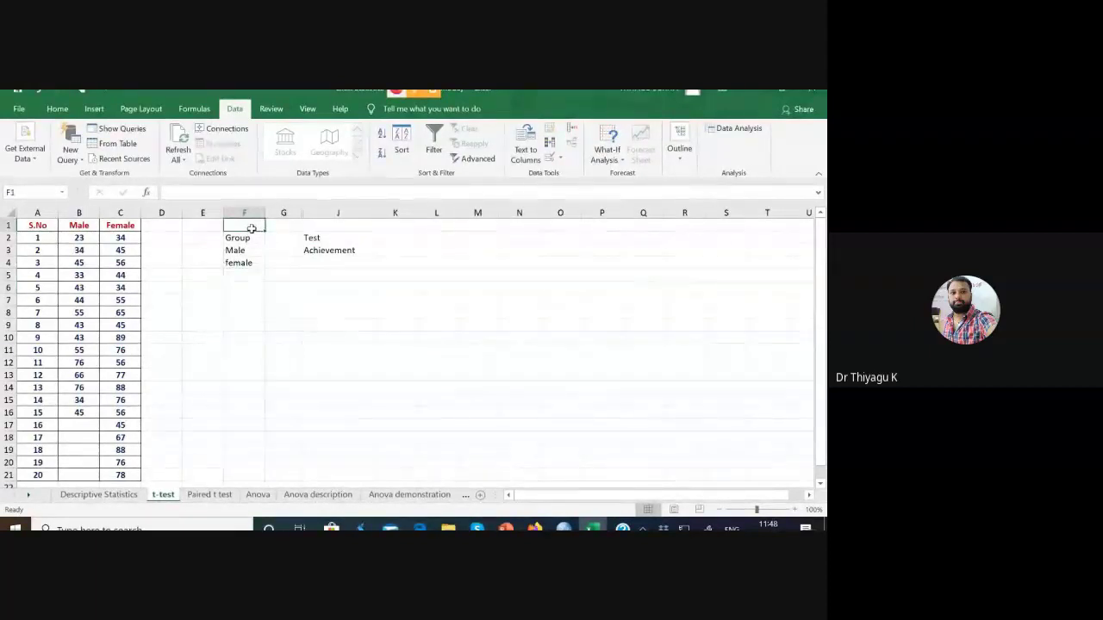
text(Indepen)
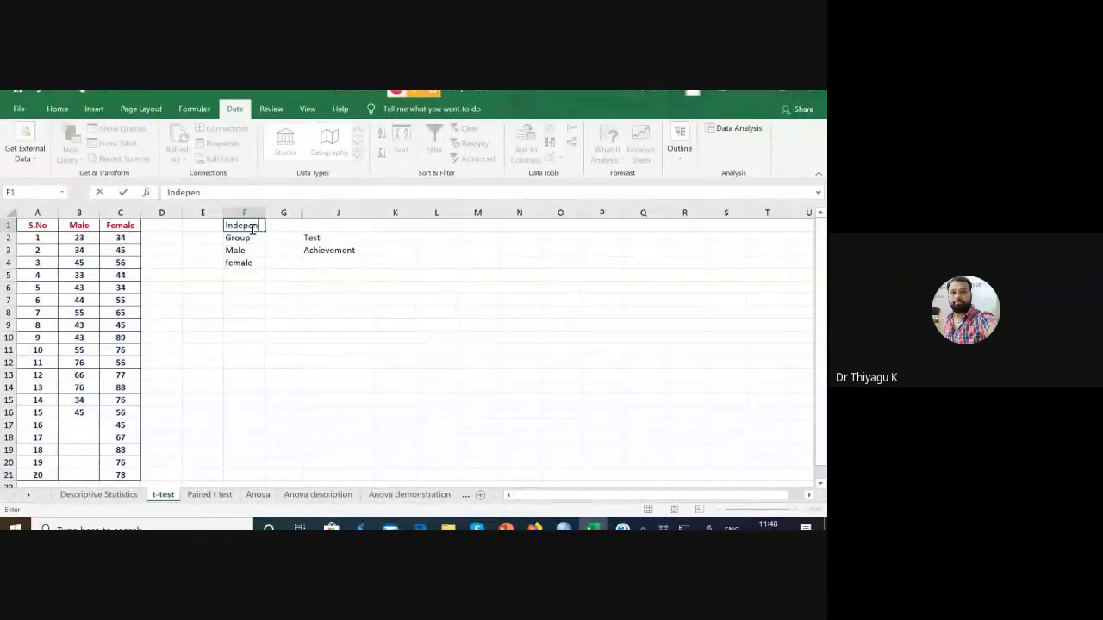
text(t)
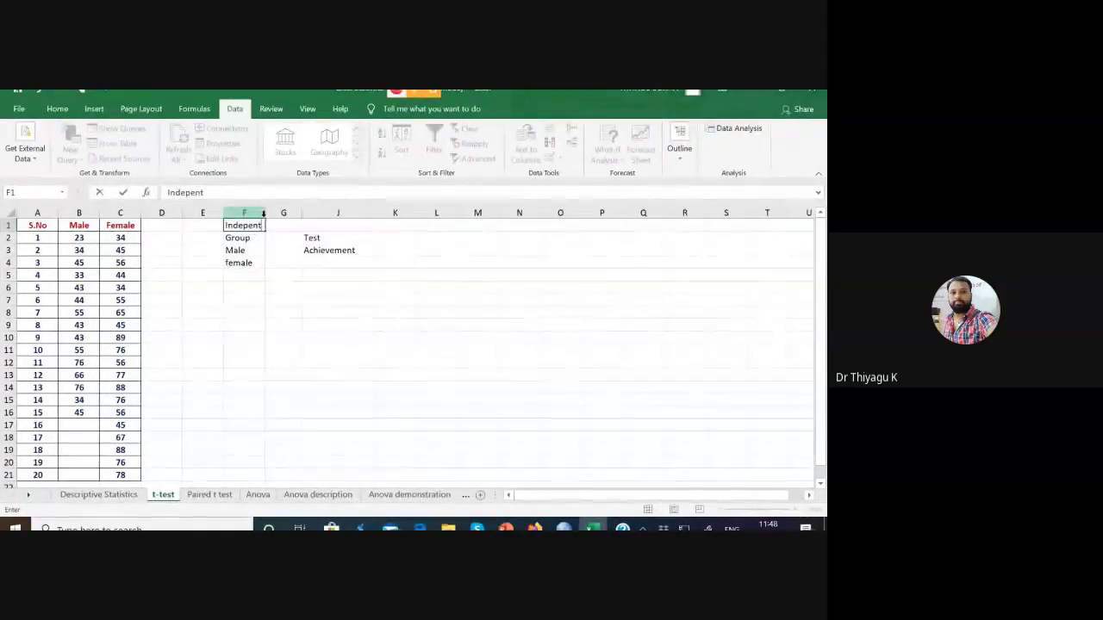
click(282, 263)
drag(266, 214, 311, 227)
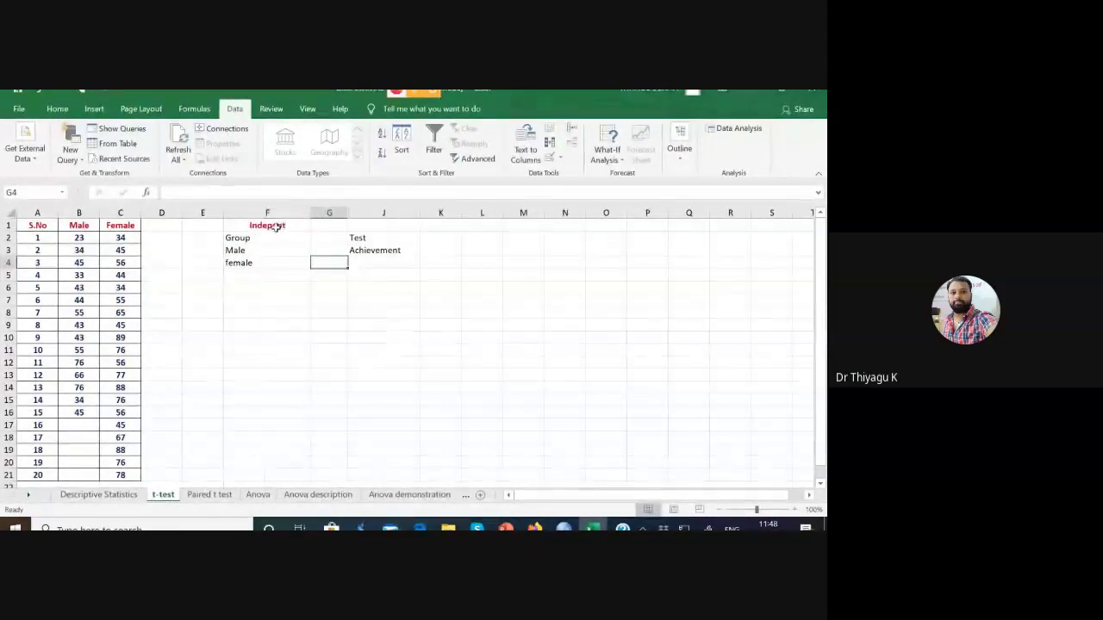
double_click(296, 225)
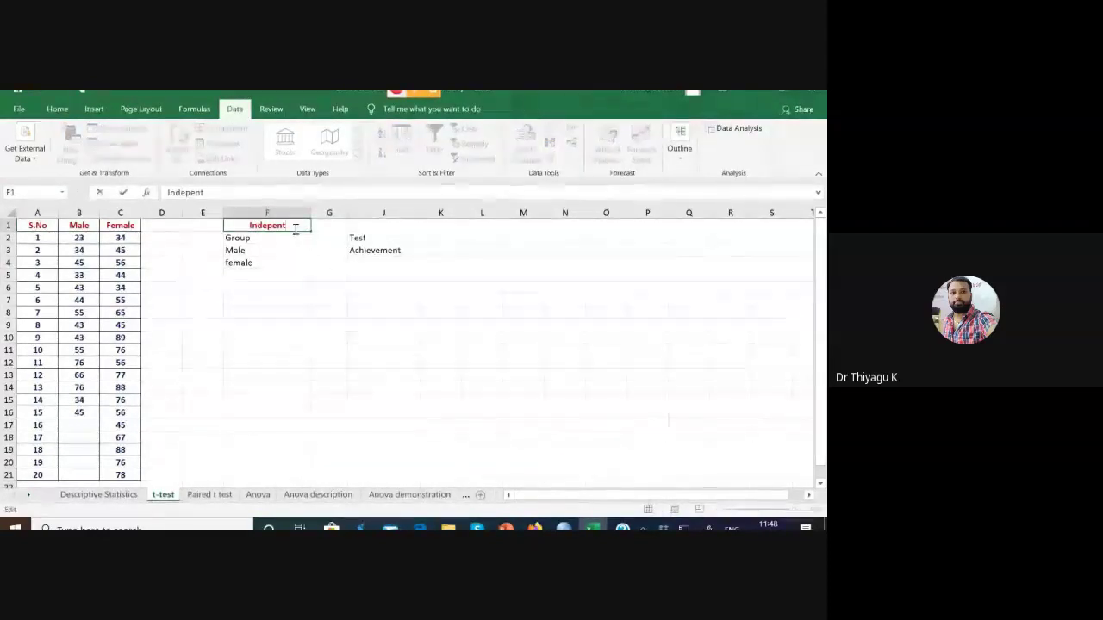
text(Va)
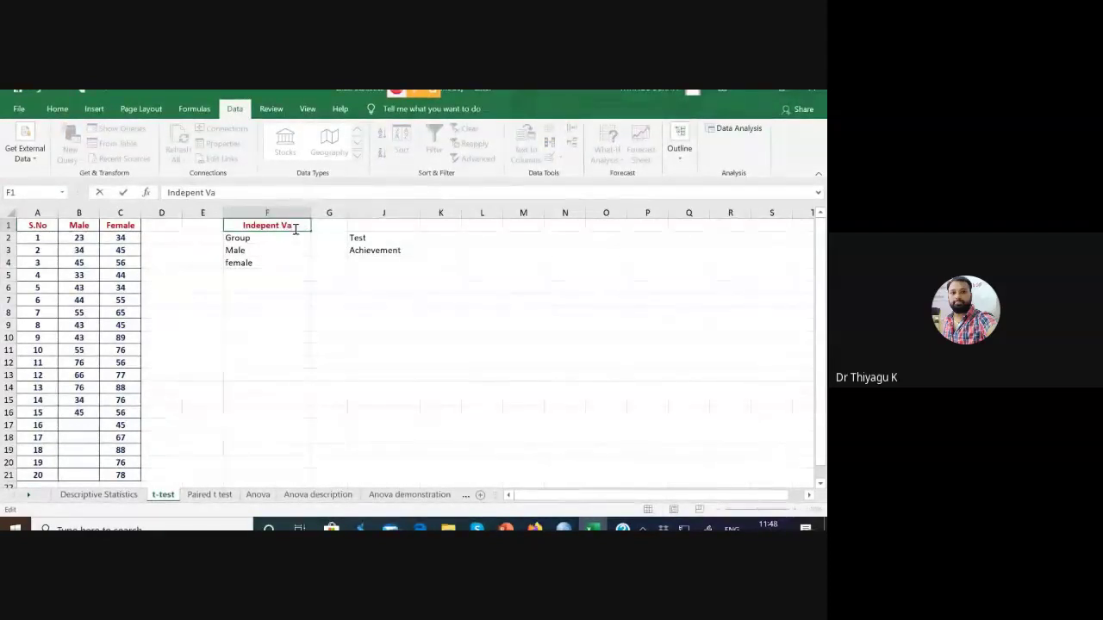
key(BackSpace)
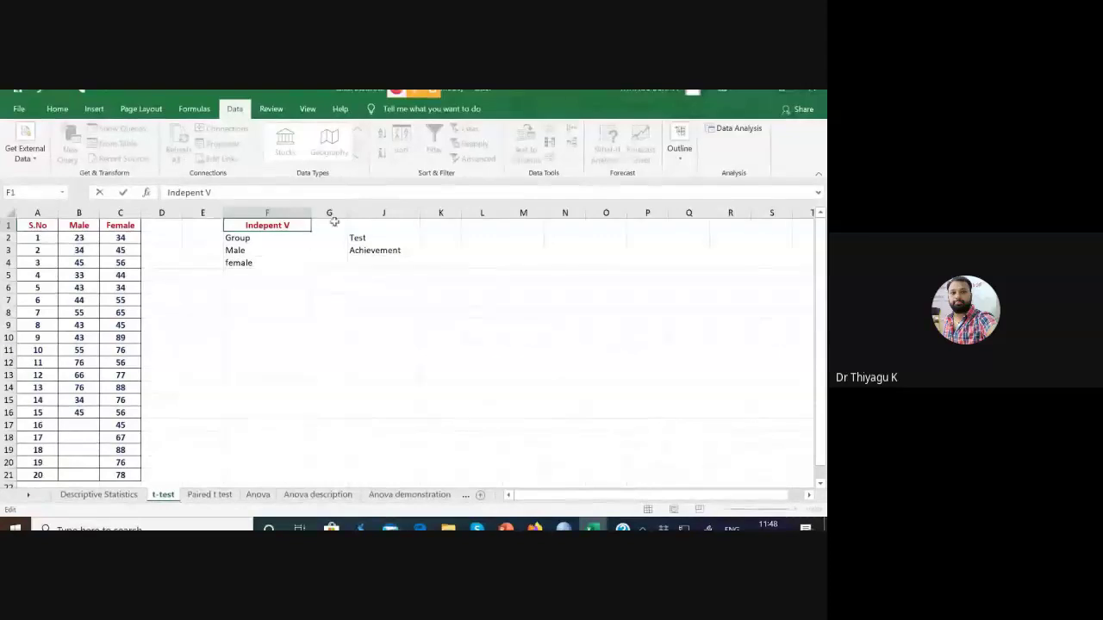
Enter the heading "Dependent V" in cell J1 above Test
click(385, 227)
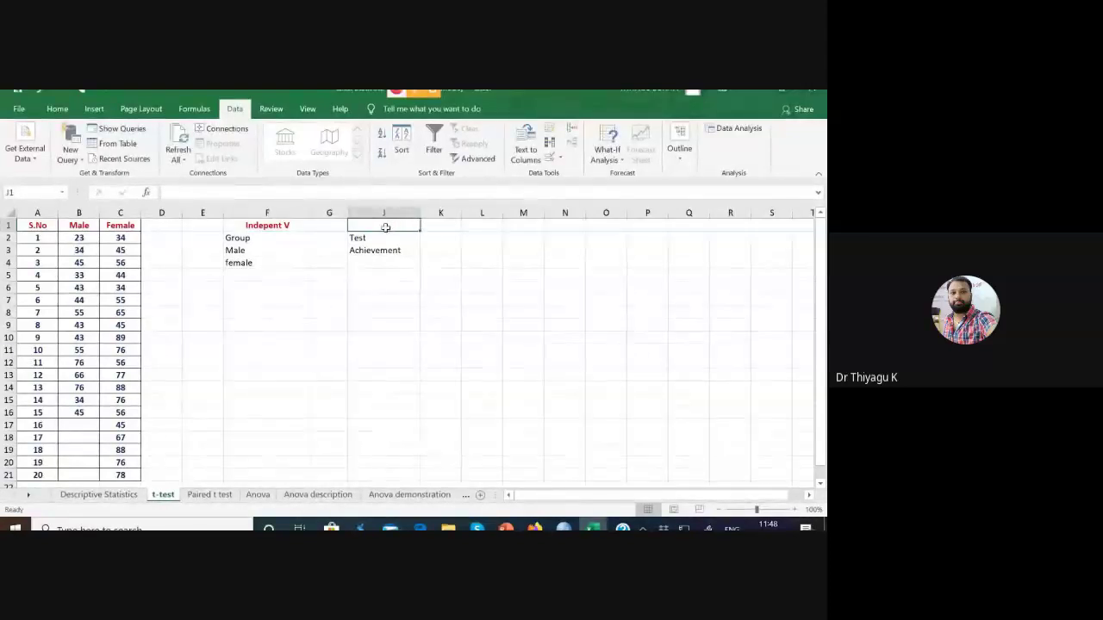
text(Dependent)
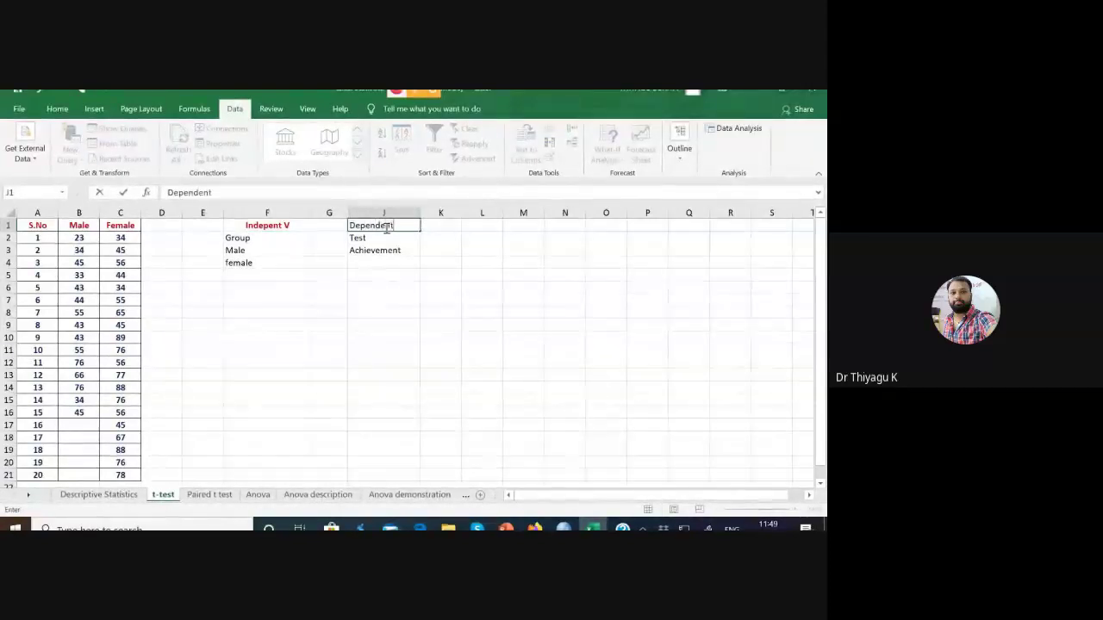
text( V)
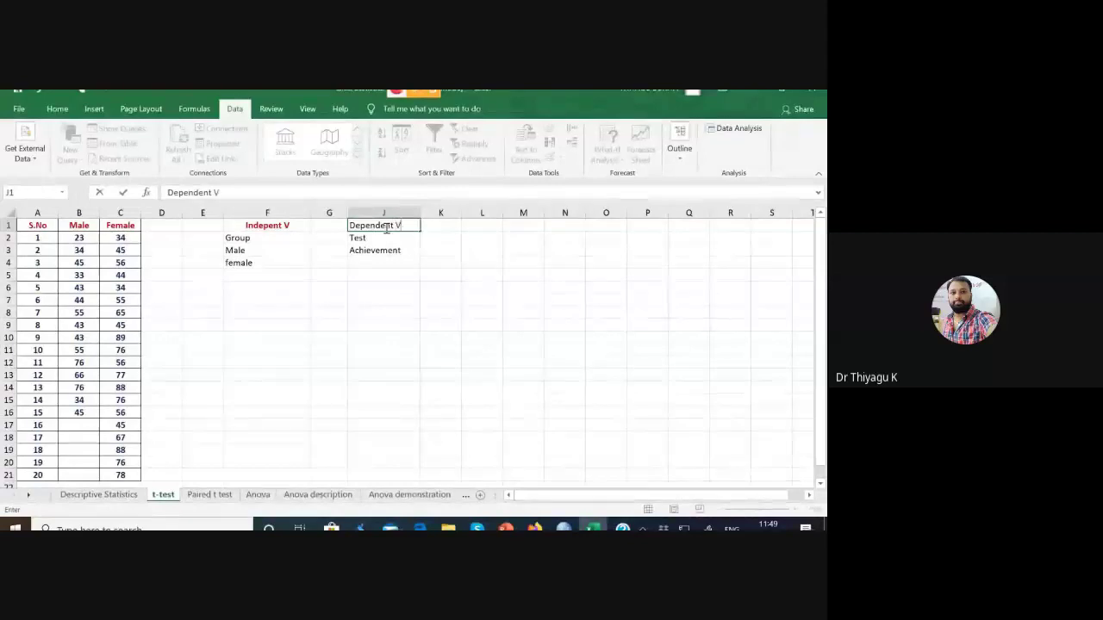
Change the font color of the headings in cells F1 to J1 to red
click(275, 226)
drag(276, 226, 379, 225)
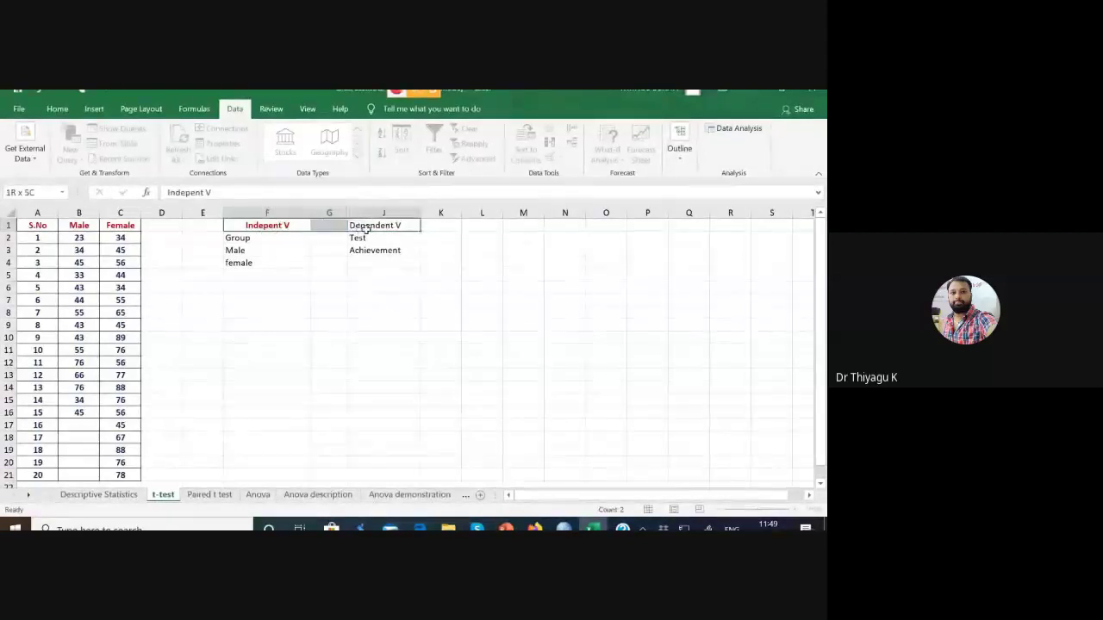
click(57, 109)
click(182, 153)
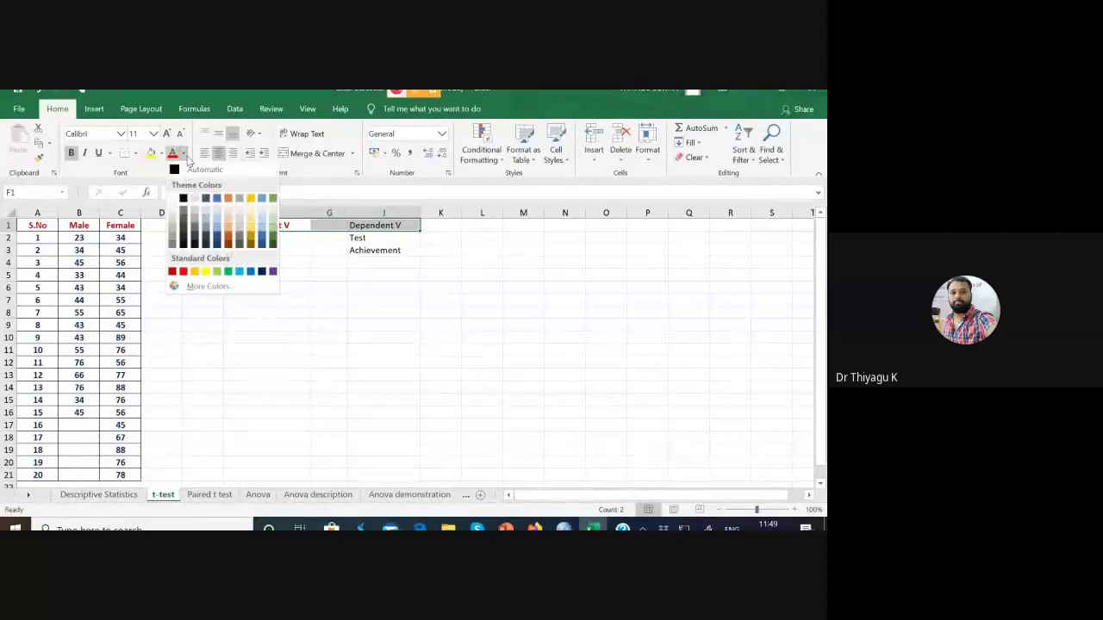
click(184, 272)
click(172, 274)
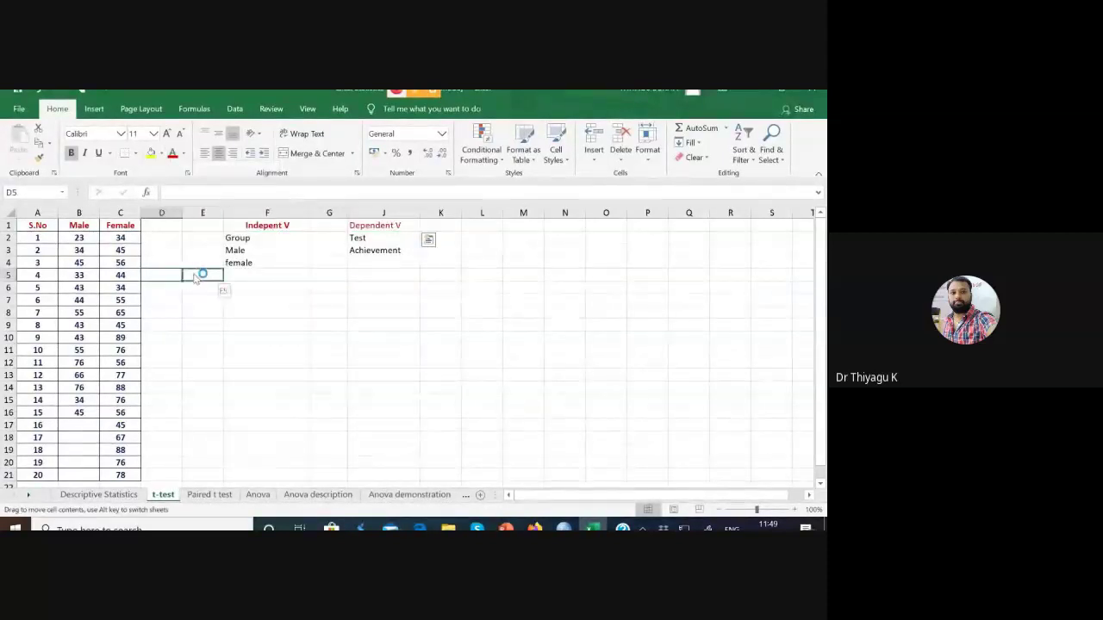
click(267, 226)
drag(267, 226, 384, 227)
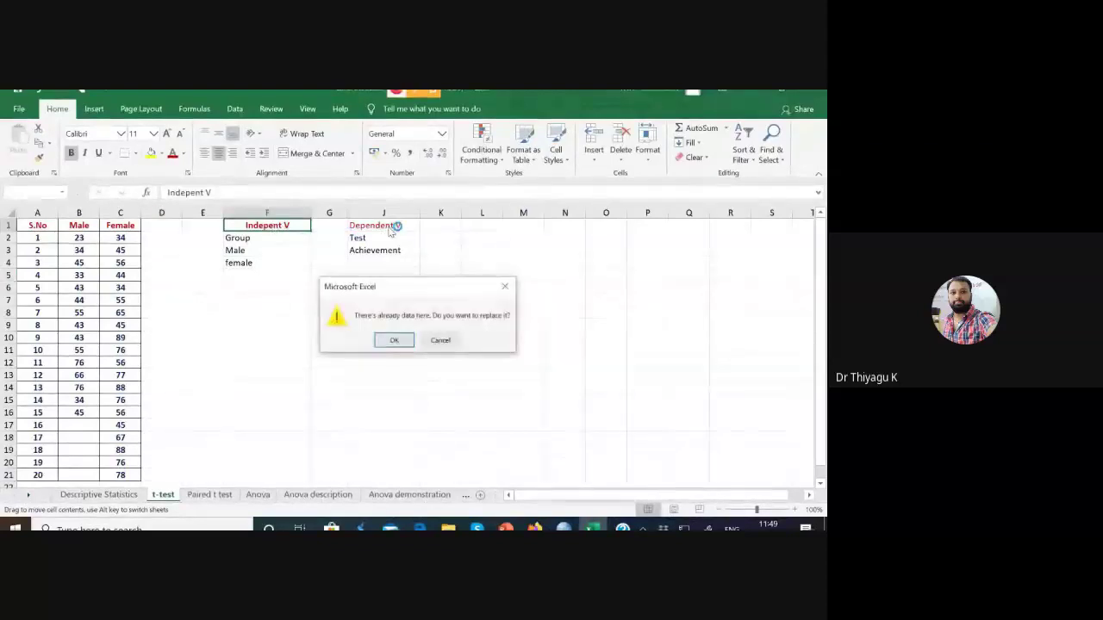
click(505, 286)
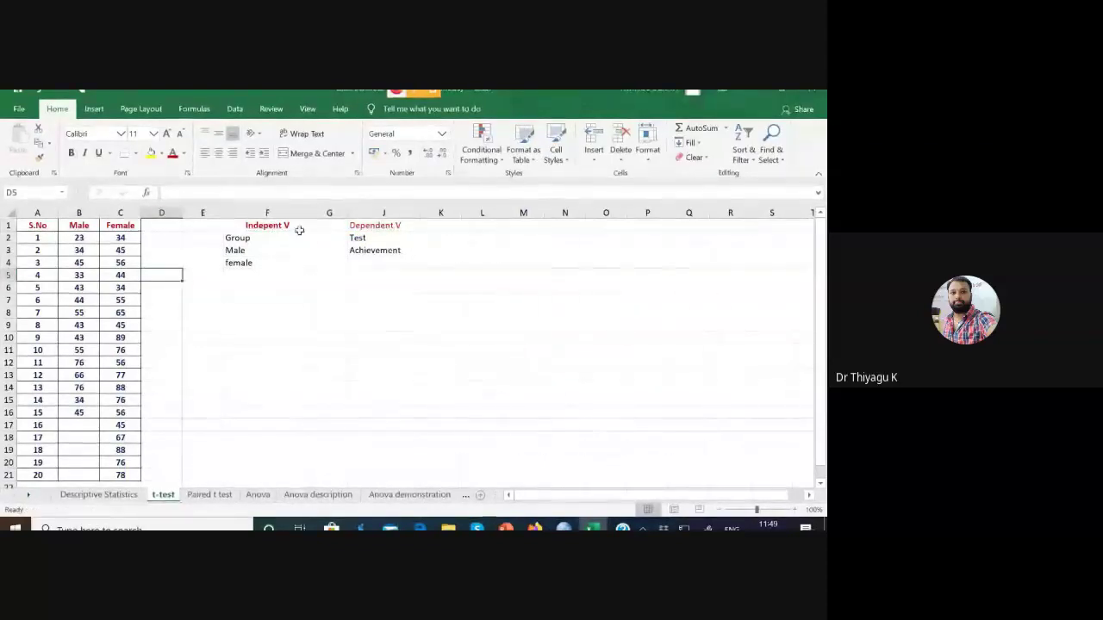
Remove the bold formatting from the headings in cells F1 to J1
drag(278, 226, 372, 226)
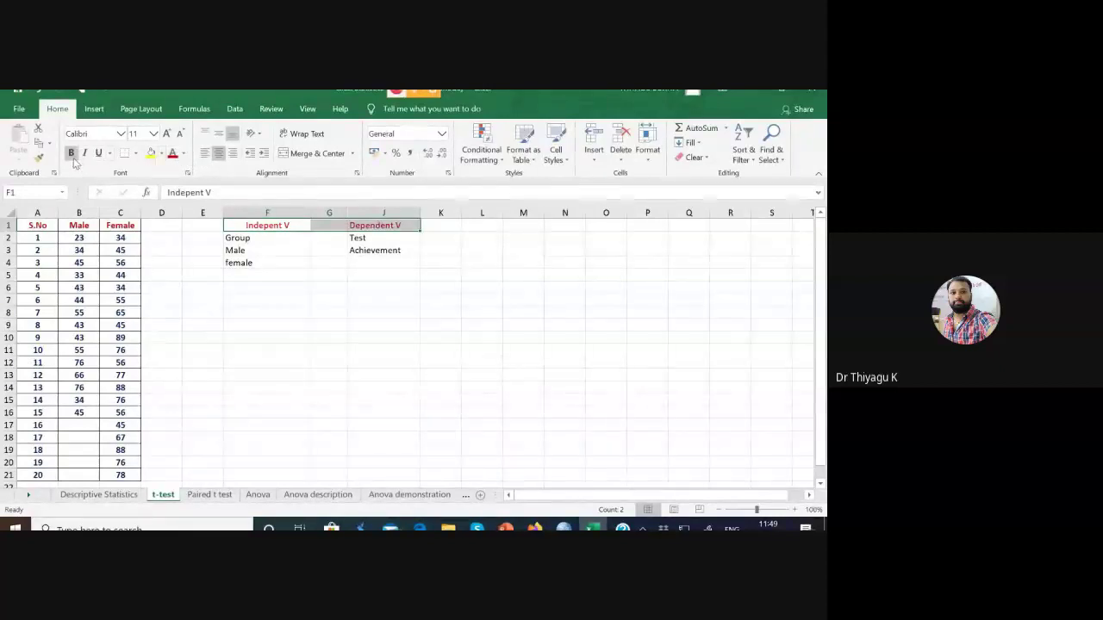
click(248, 270)
click(251, 289)
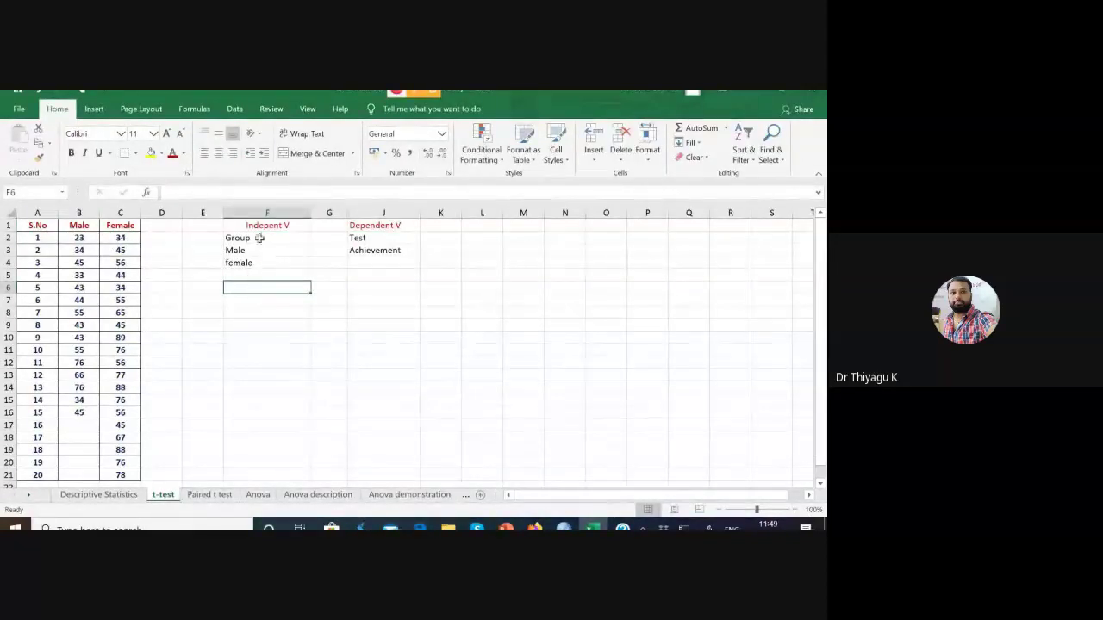
Enter "Nominal" in cell F6 and "Categorial" in cell F7 below the independent variable's groups
drag(266, 226, 271, 310)
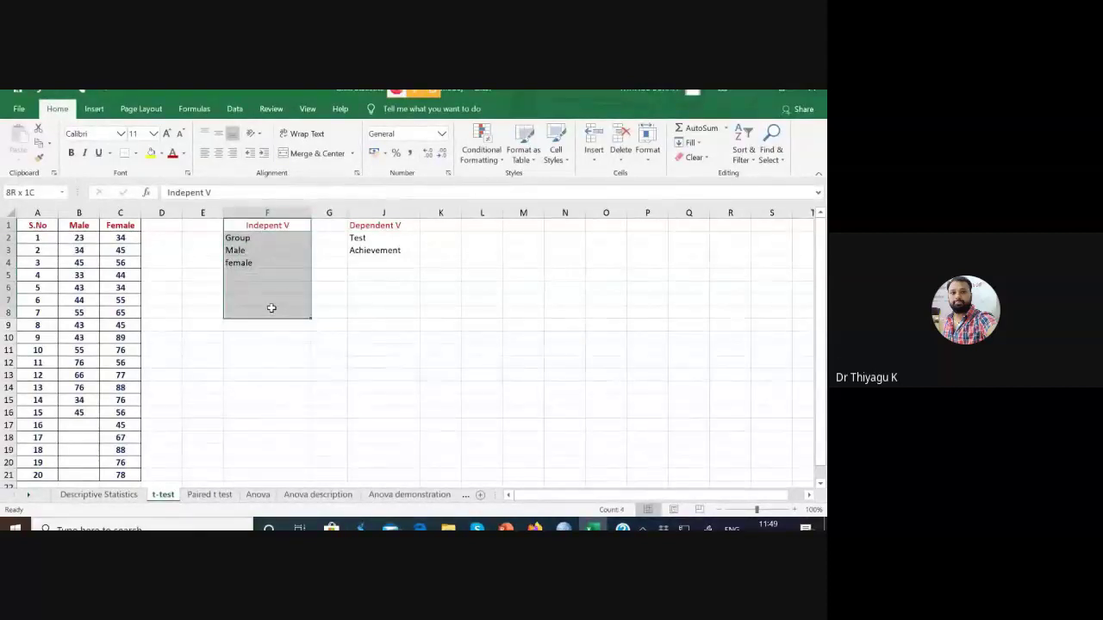
click(256, 291)
text(Nom)
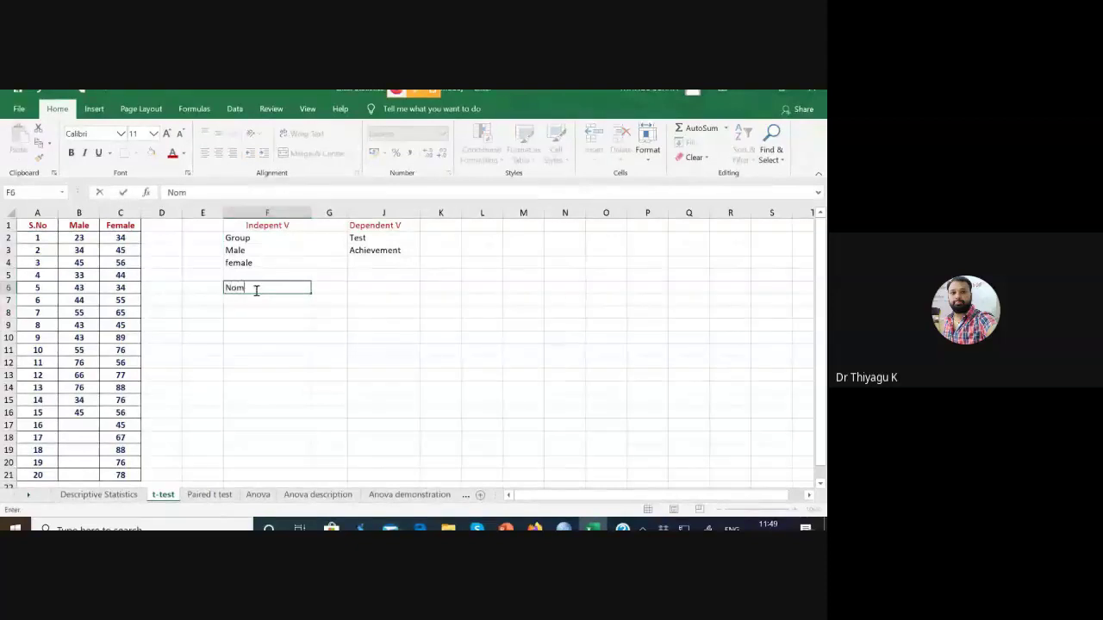
text(inal)
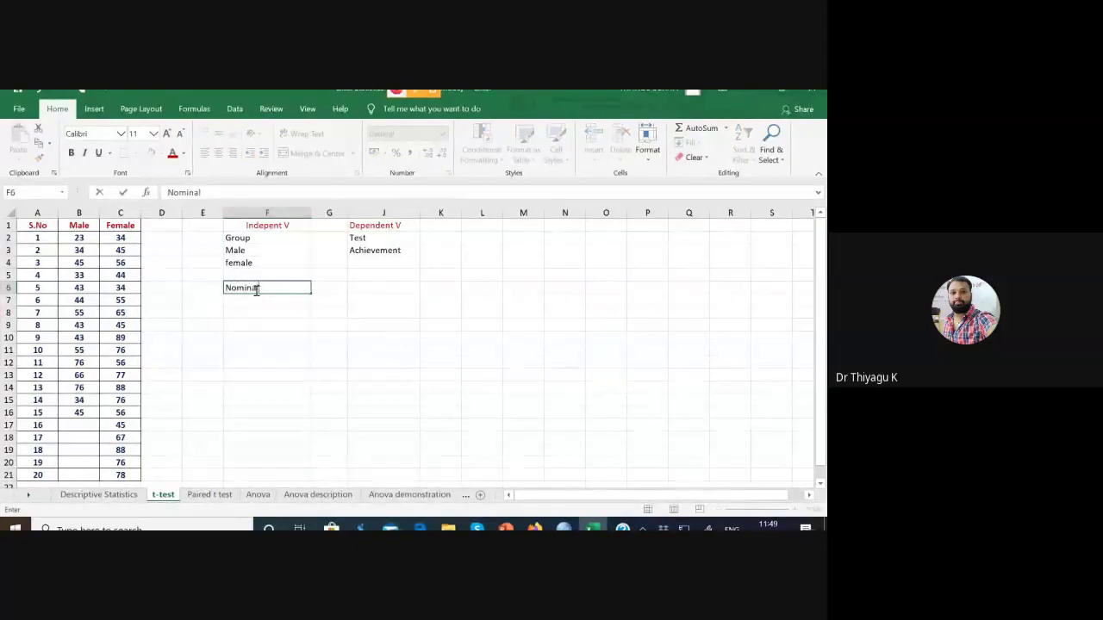
key(Return)
text(Ca)
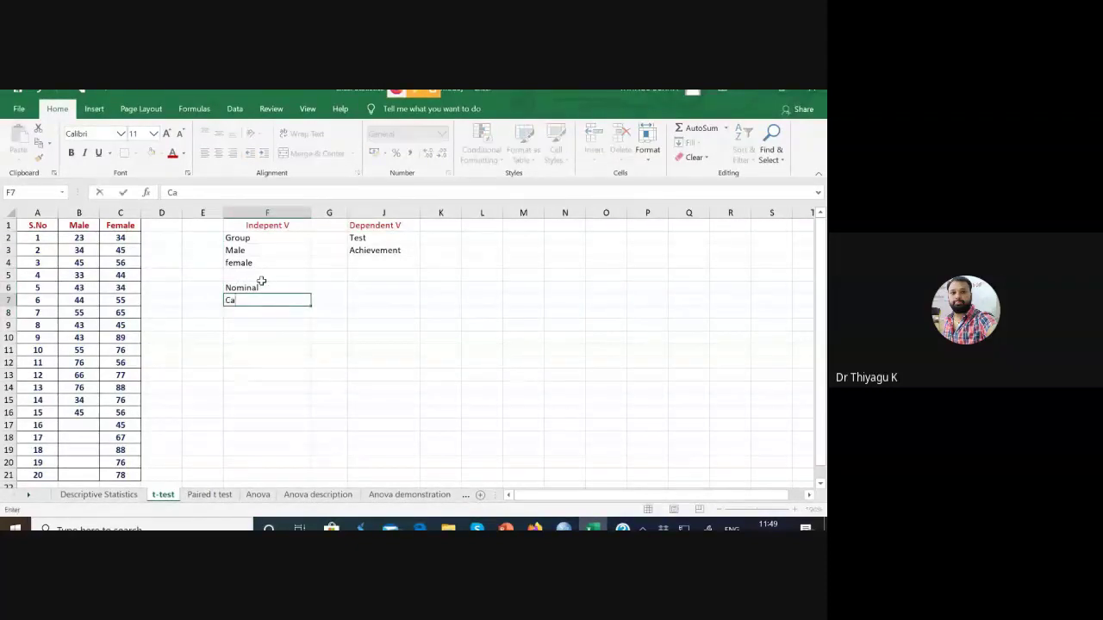
text(tegorial)
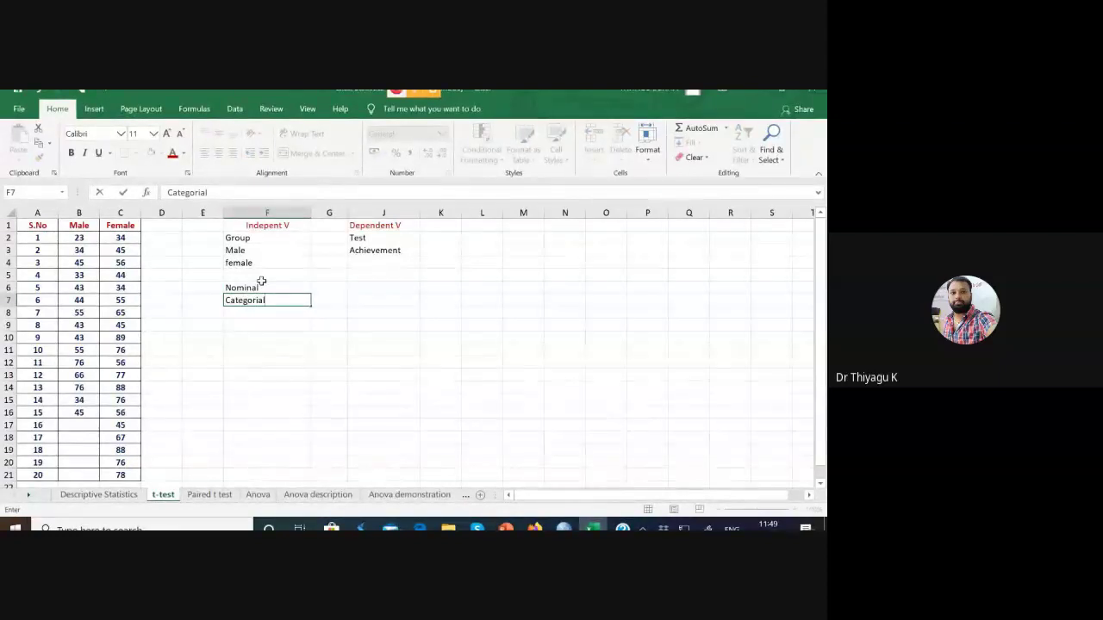
click(283, 212)
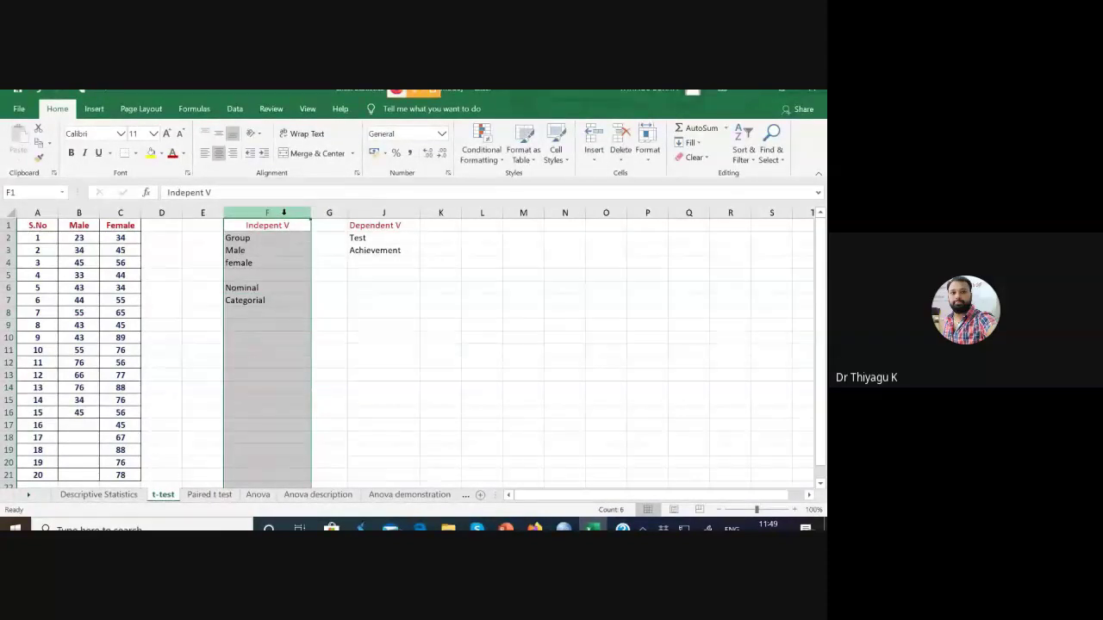
Enter "Interval / Ratio" in cell J6 and "Continuous" in cell J7 below the dependent variable
click(253, 289)
click(252, 302)
click(256, 288)
click(378, 211)
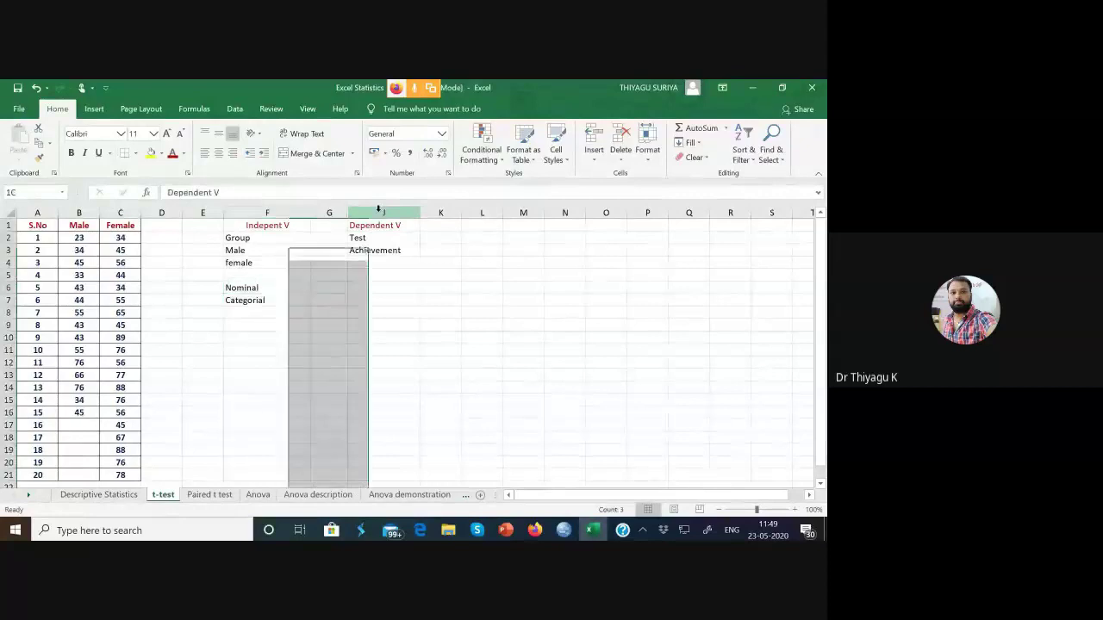
click(382, 291)
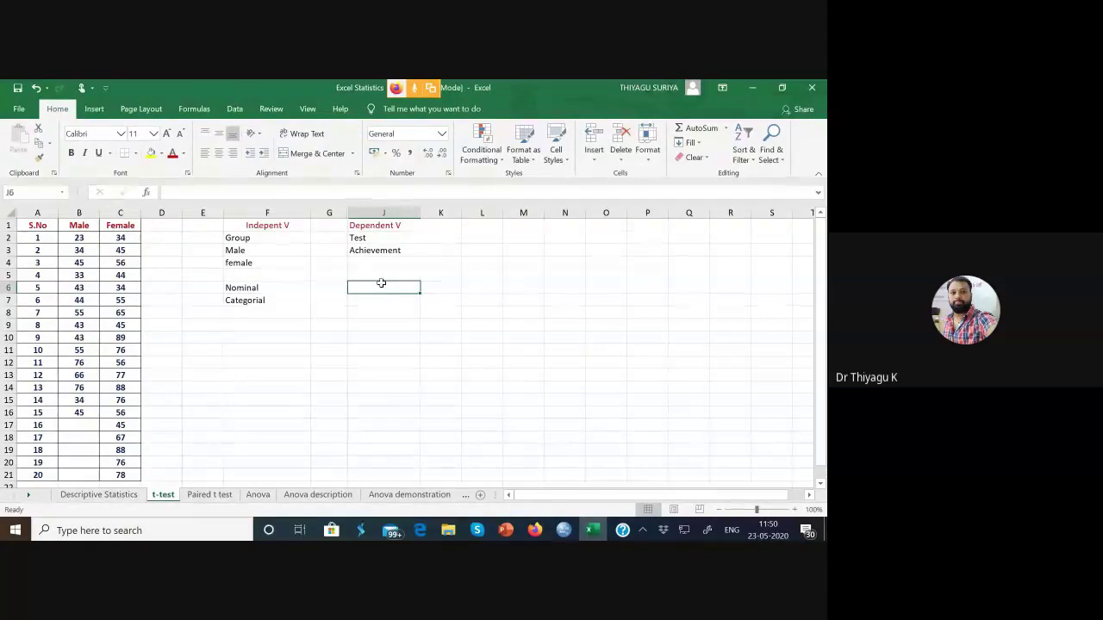
text(Interval / Ratio)
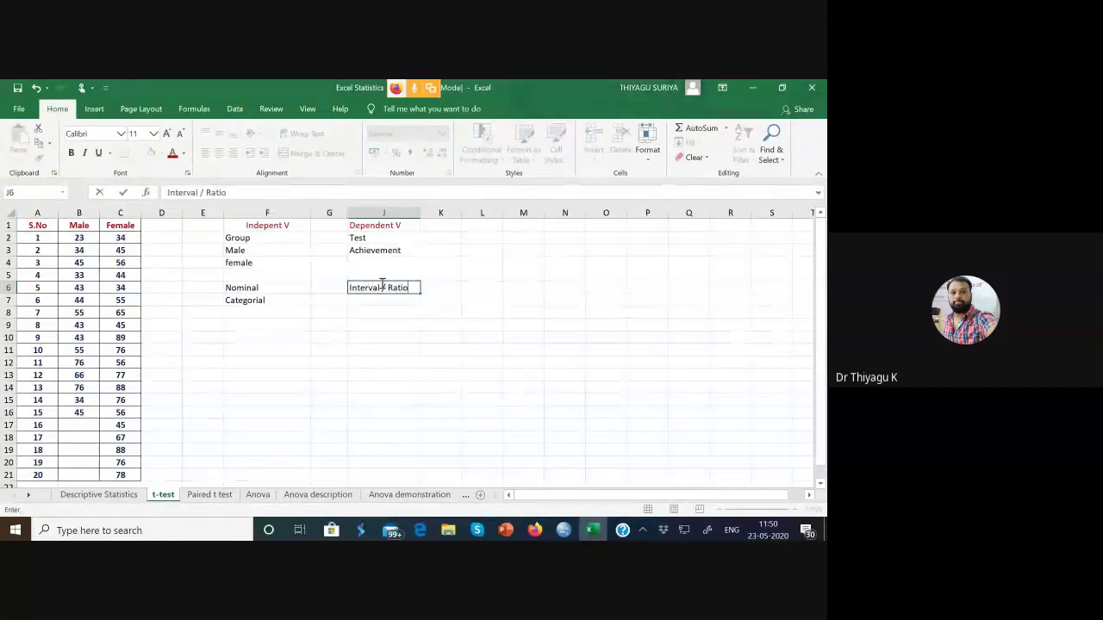
key(Return)
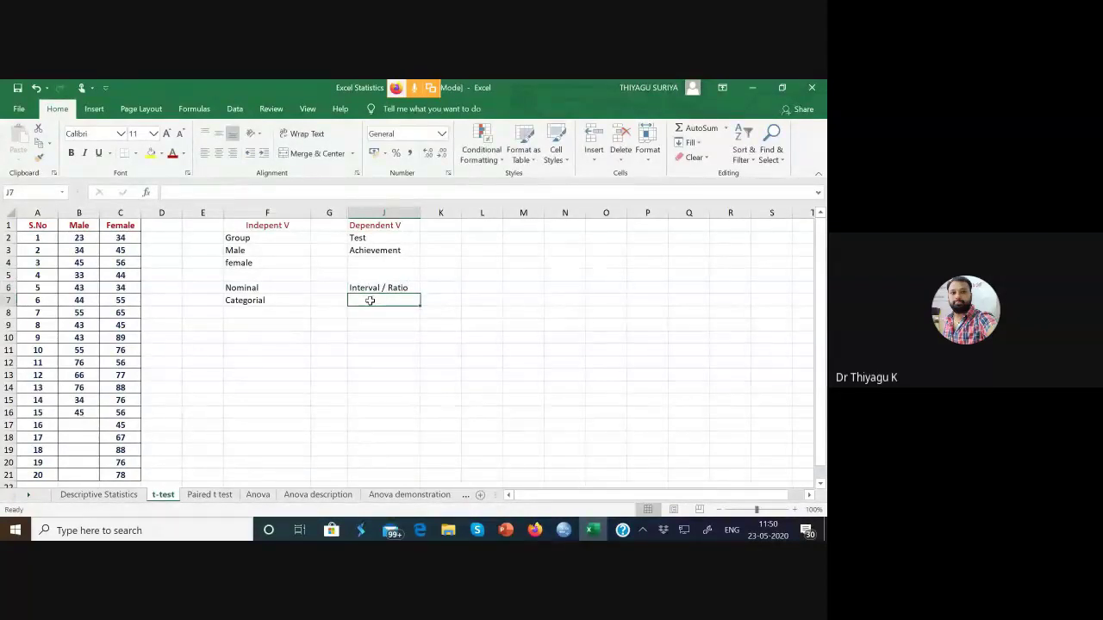
text(V)
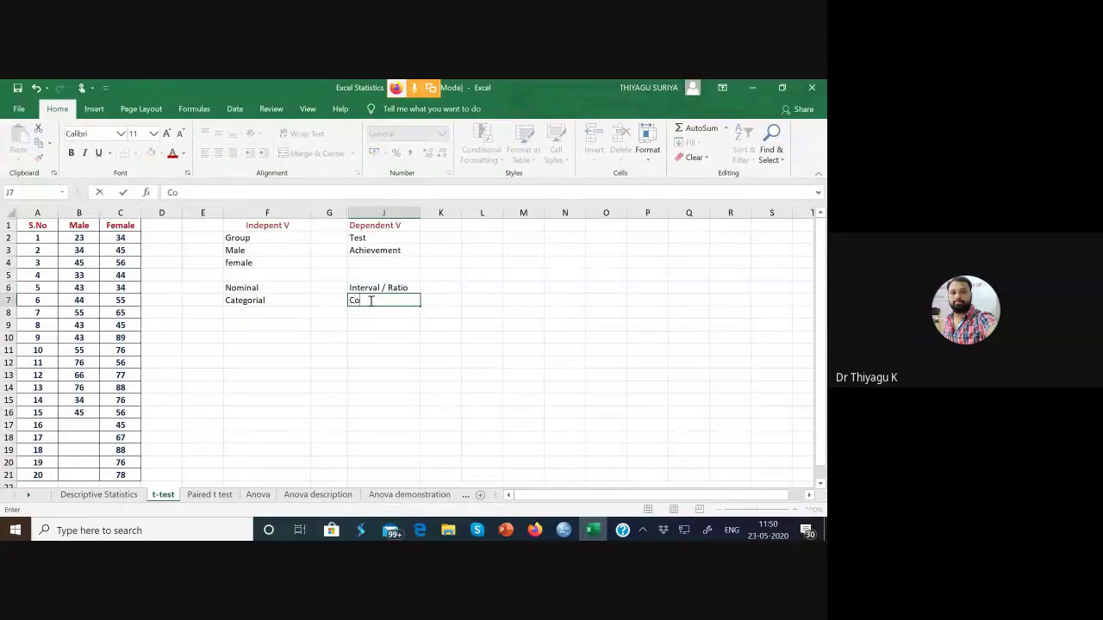
text(Continuous)
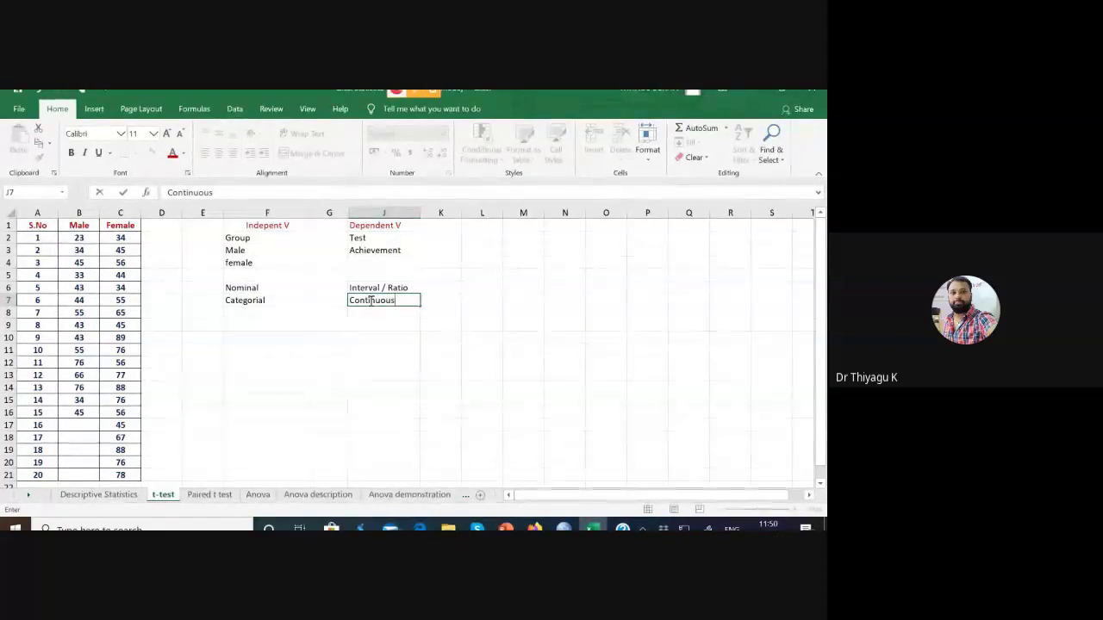
click(264, 212)
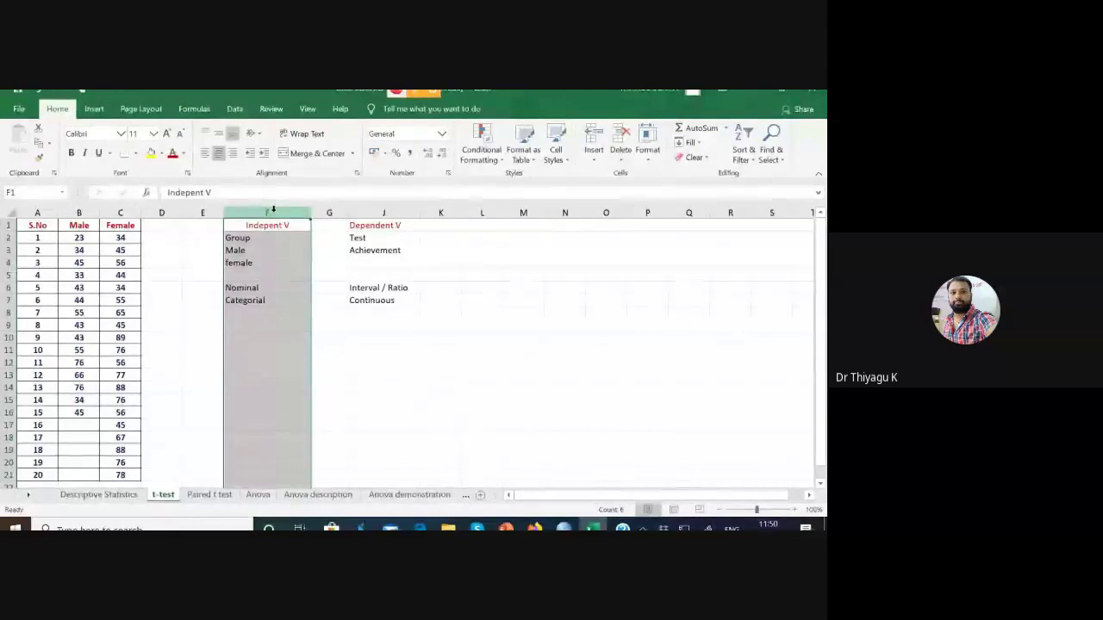
Review the variable type notes in columns F and J against the Male and Female data columns
click(273, 290)
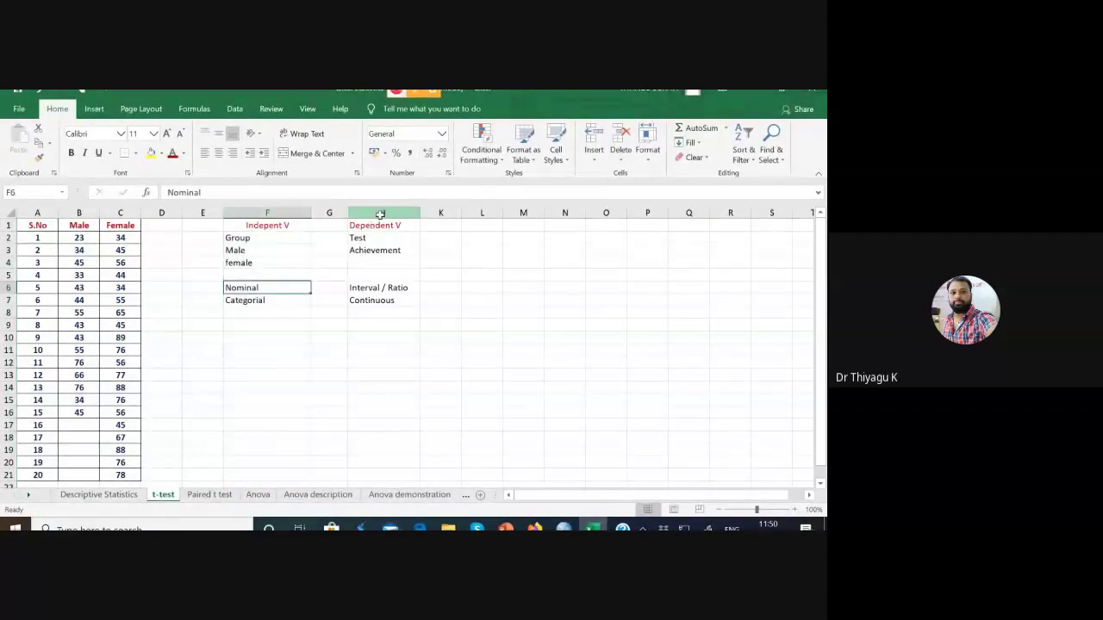
click(380, 215)
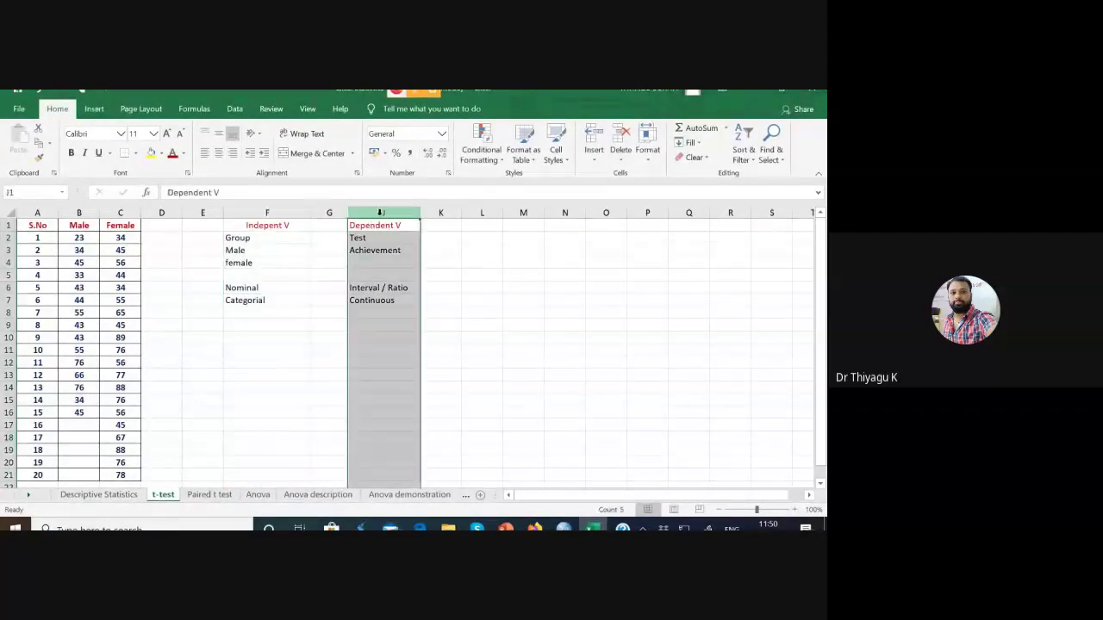
click(373, 291)
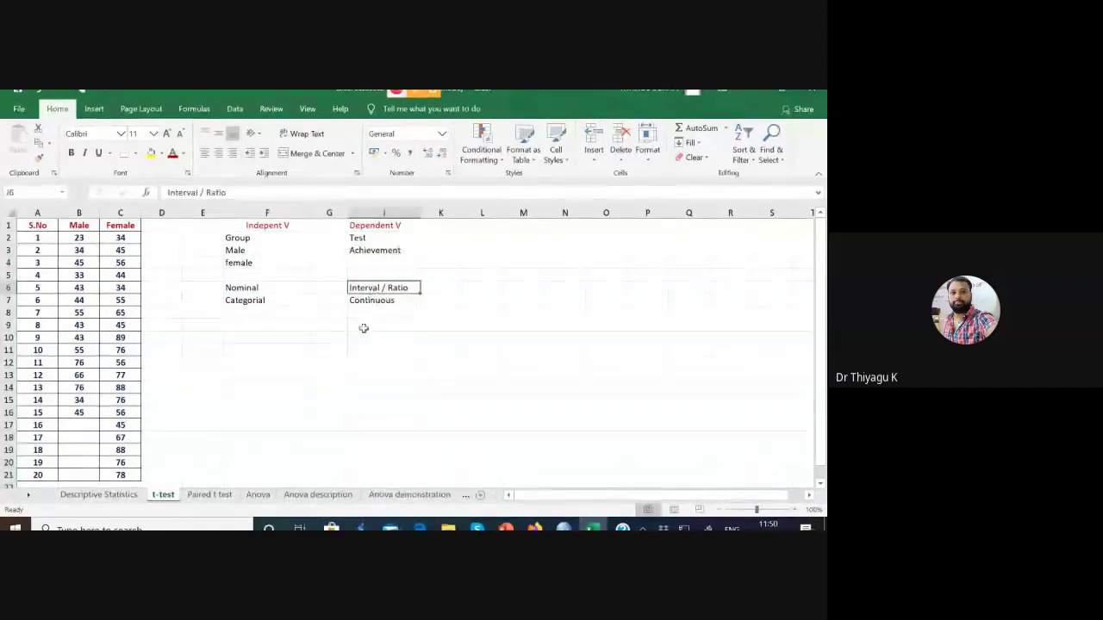
click(256, 354)
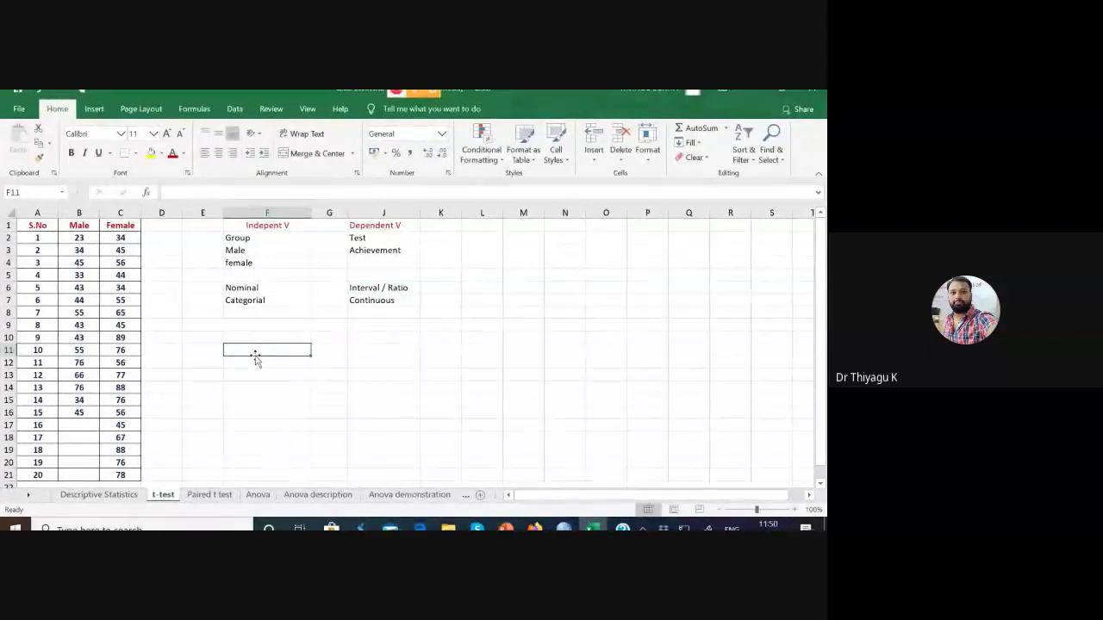
click(77, 213)
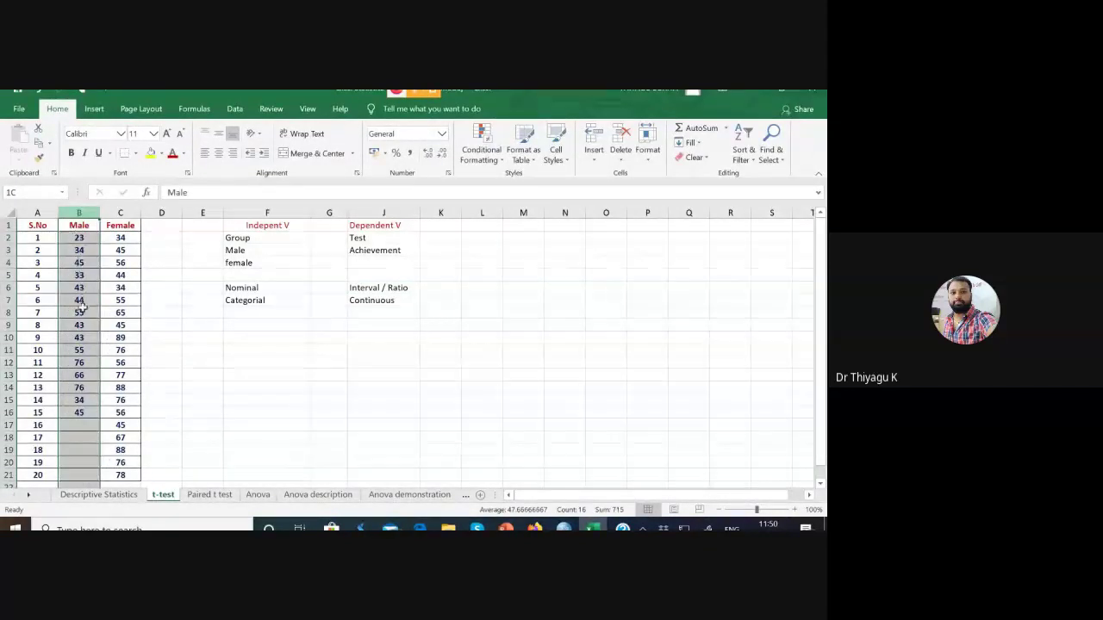
click(128, 214)
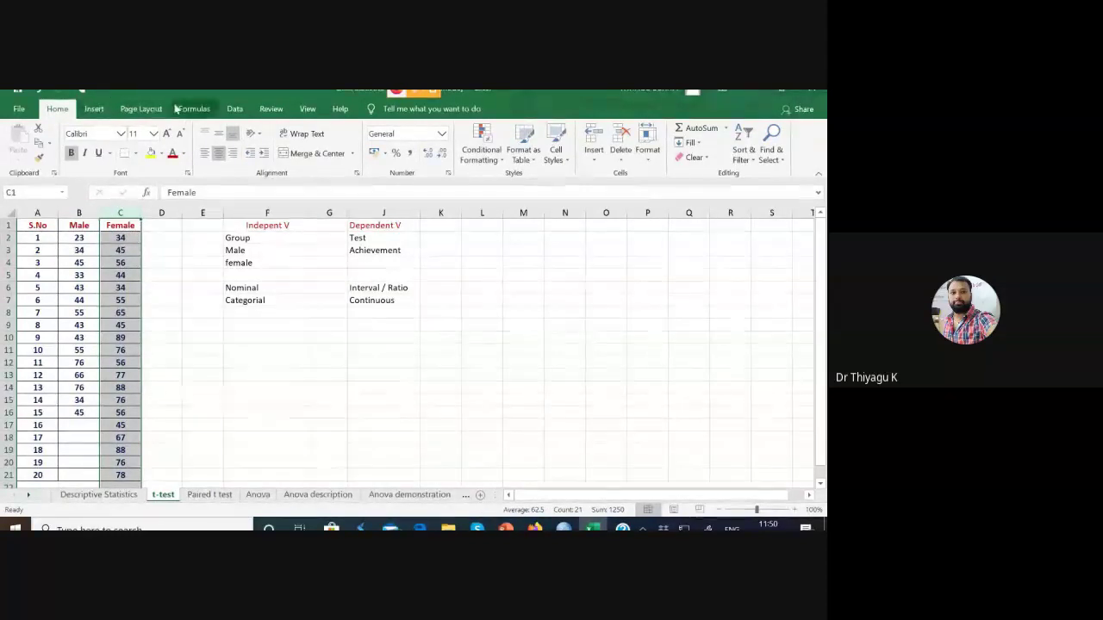
click(205, 312)
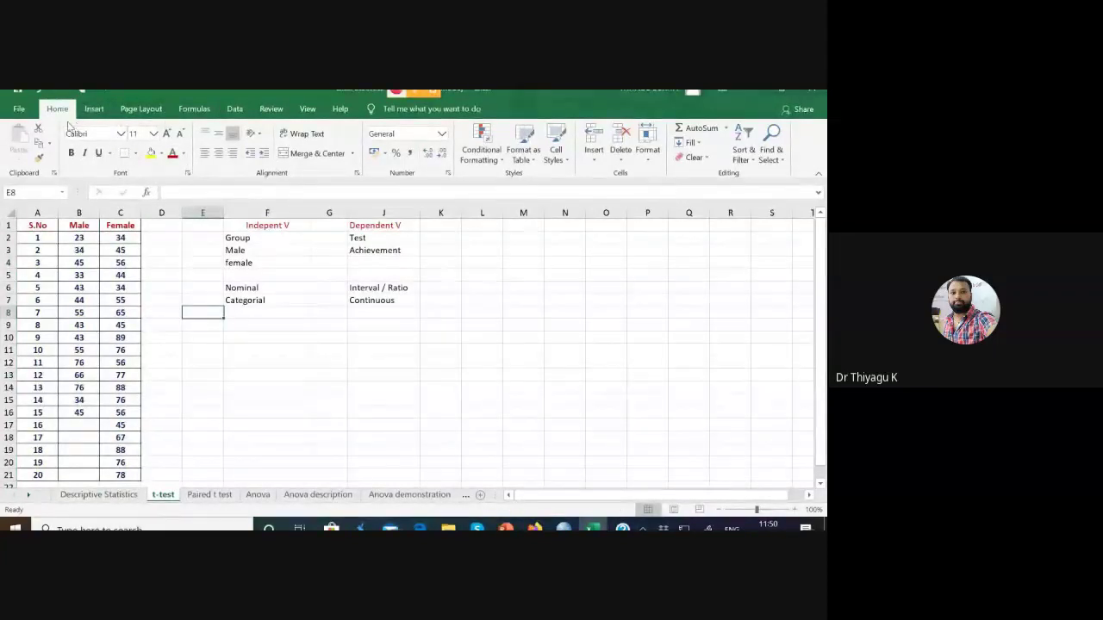
Look through the available Data Analysis tools, comparing the two-sample t-tests assuming equal and unequal variances, and leave without running one
click(234, 110)
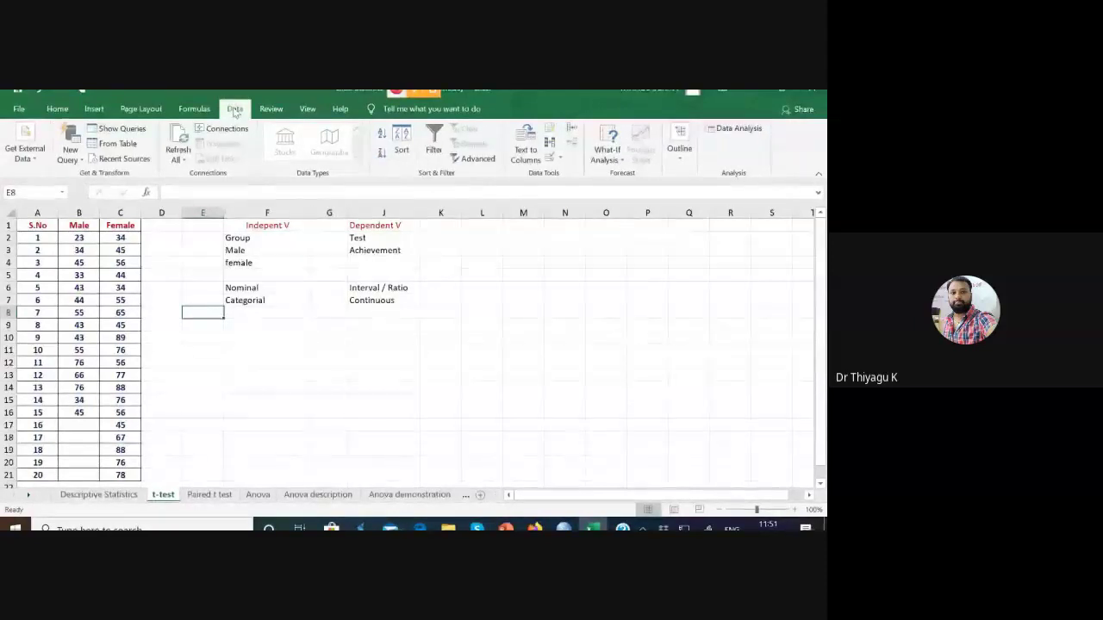
click(739, 131)
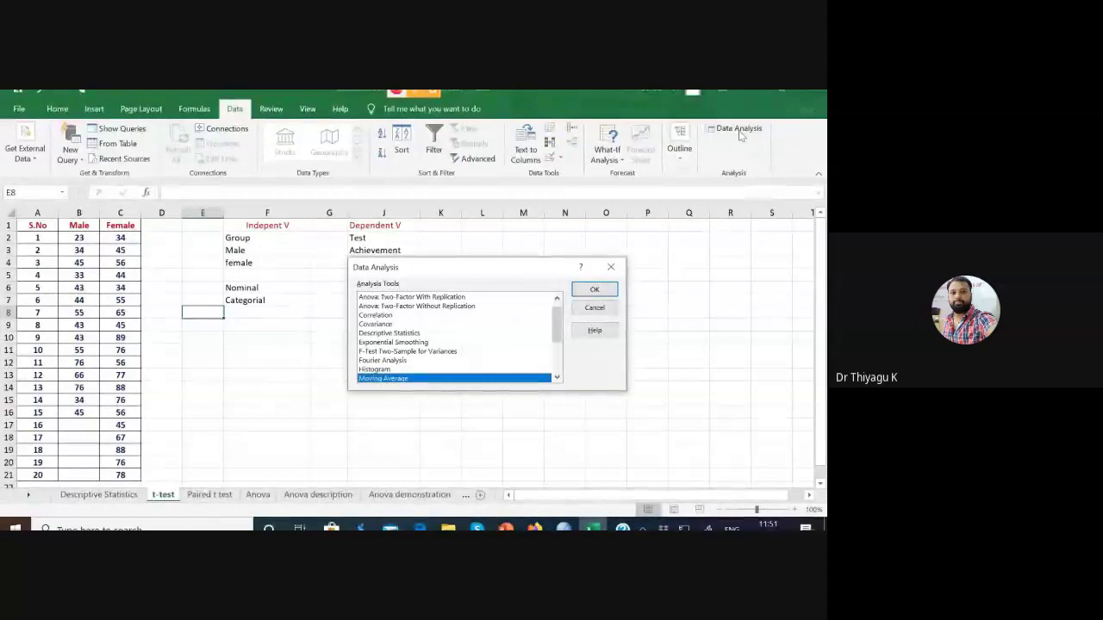
drag(560, 331, 556, 323)
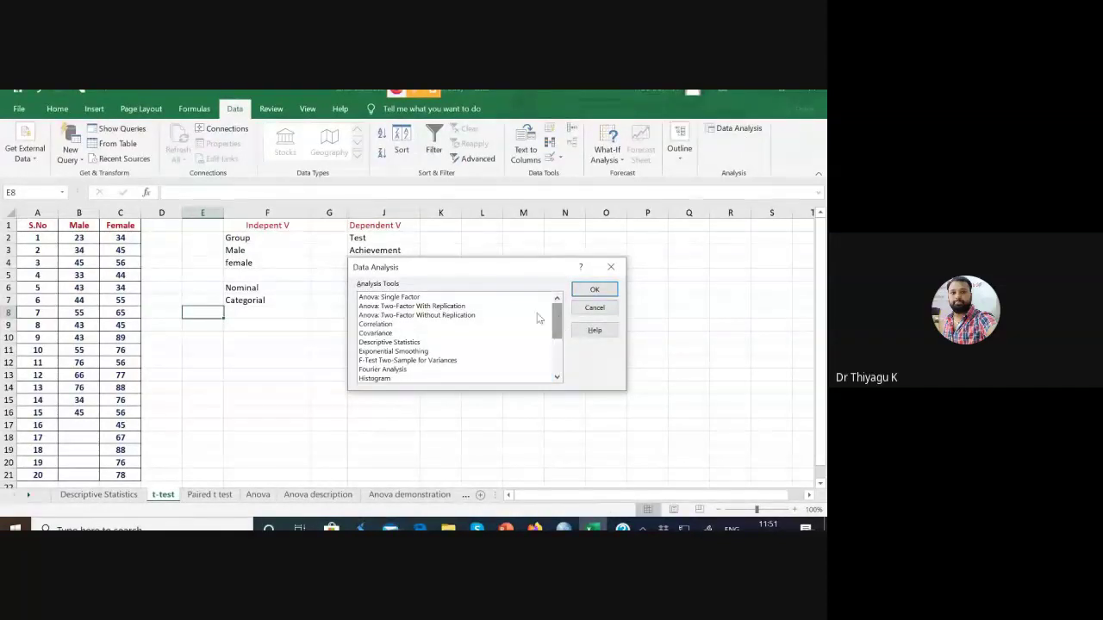
click(394, 324)
click(389, 334)
click(388, 342)
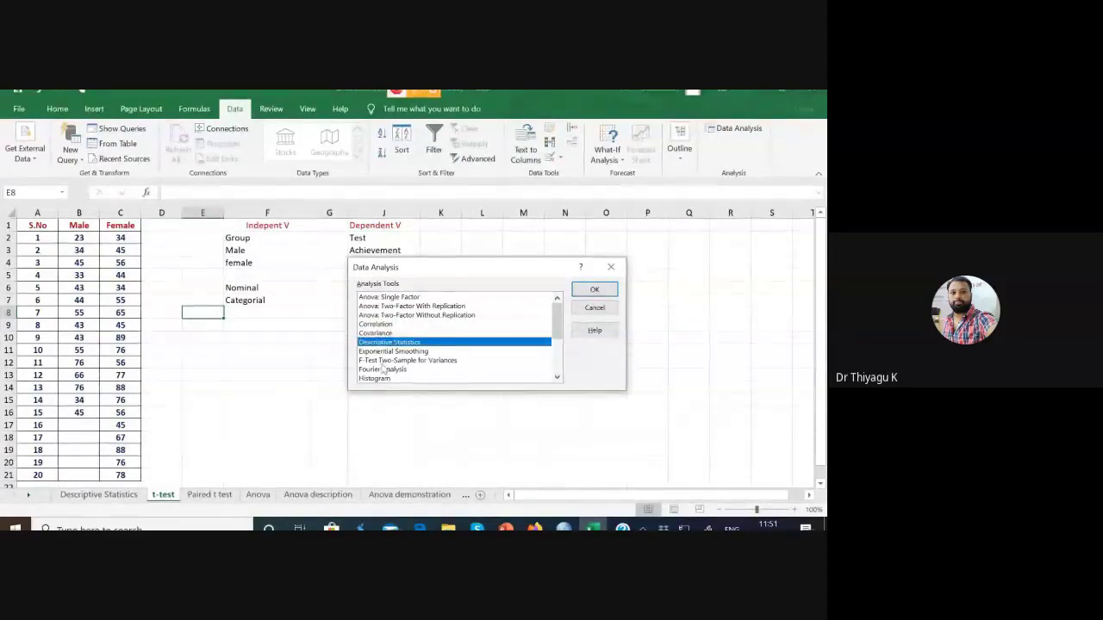
click(405, 361)
drag(557, 321, 558, 365)
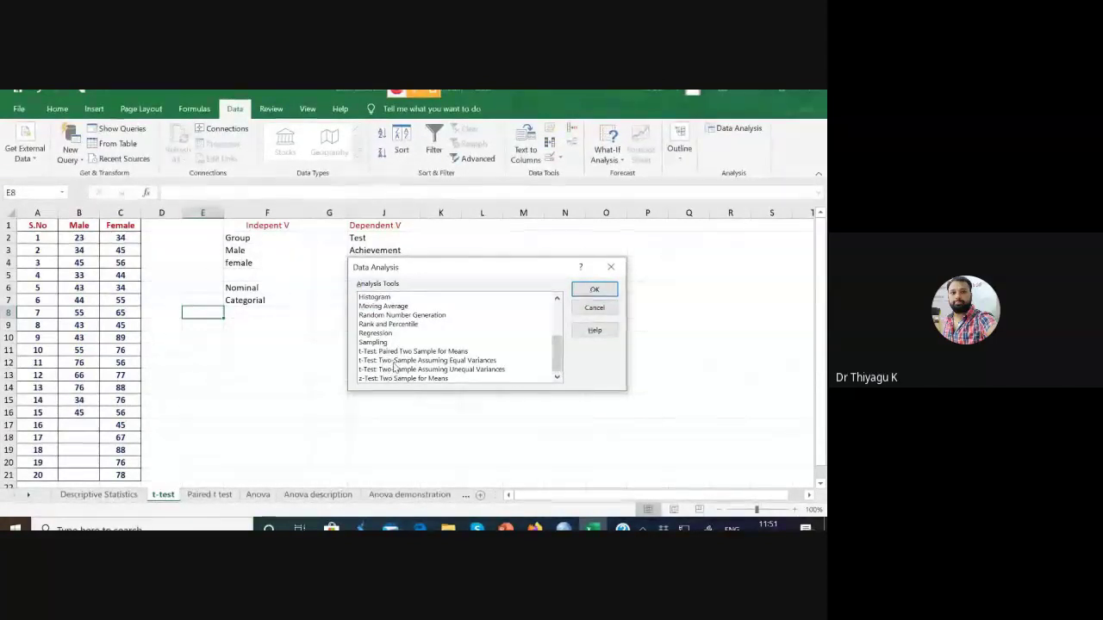
click(394, 362)
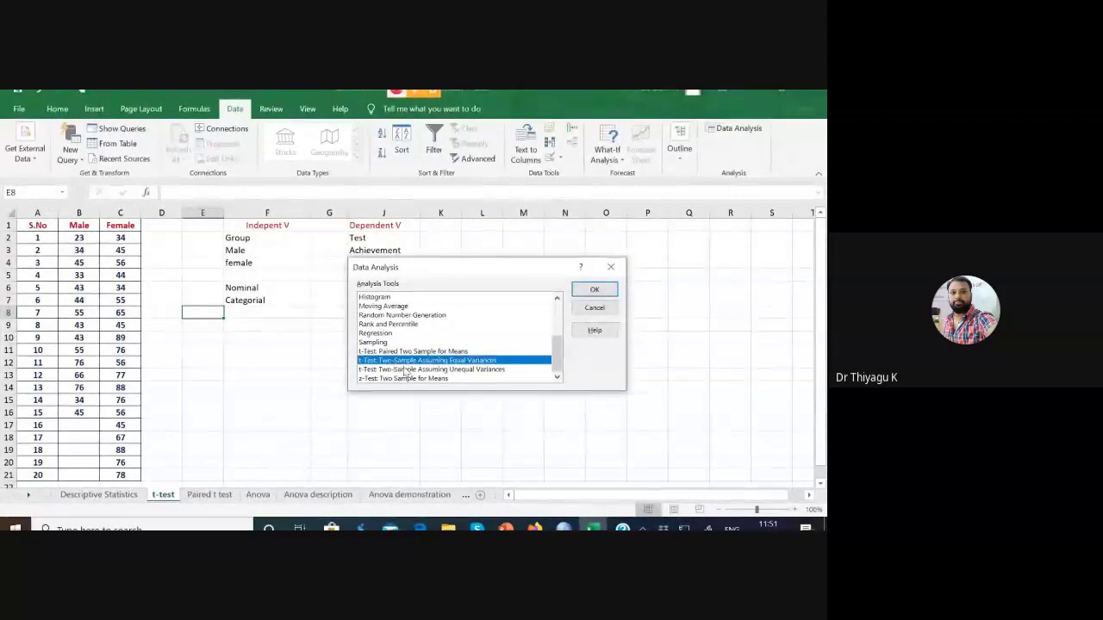
click(406, 369)
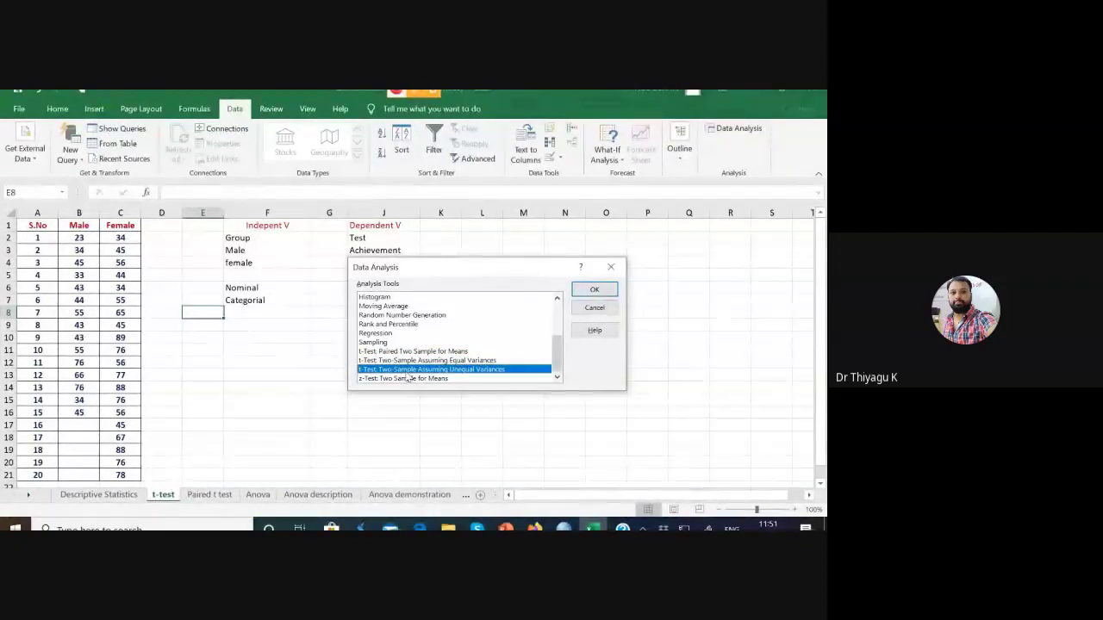
click(421, 361)
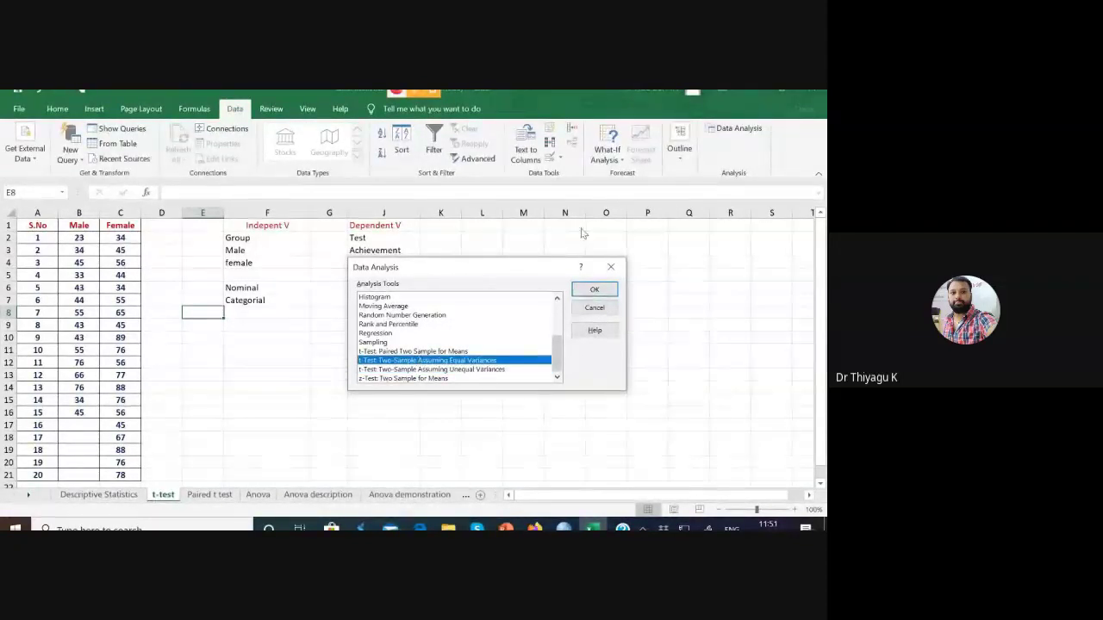
click(613, 270)
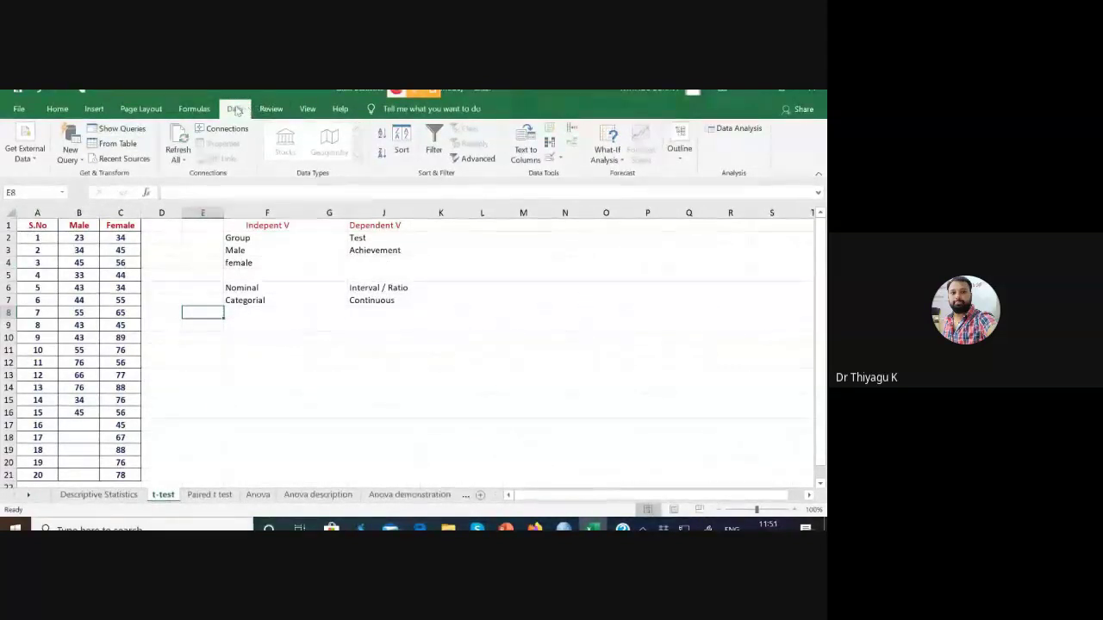
Set up a t-Test: Two-Sample Assuming Equal Variances with the Male column, $B$1:$B$16, as the Variable 1 range
click(724, 128)
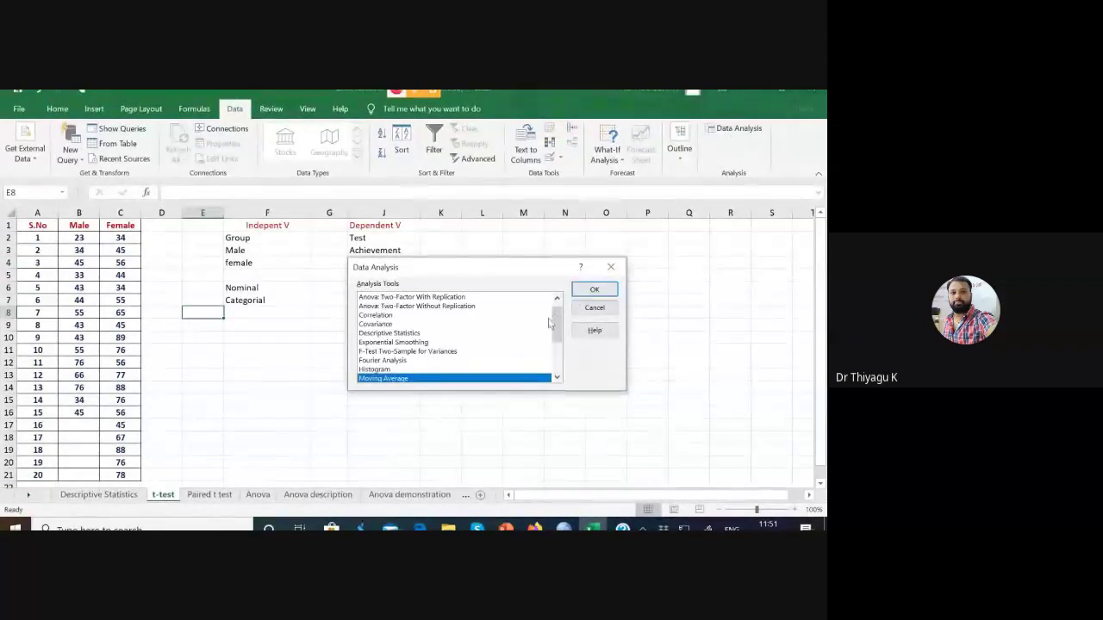
scroll(556, 330, down, 3)
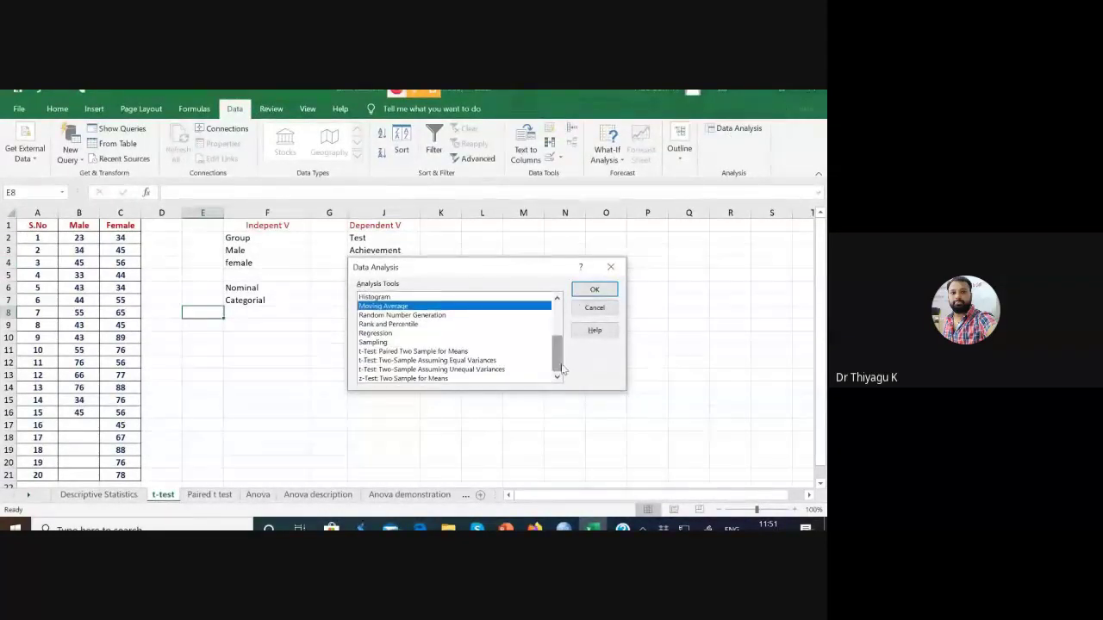
click(426, 361)
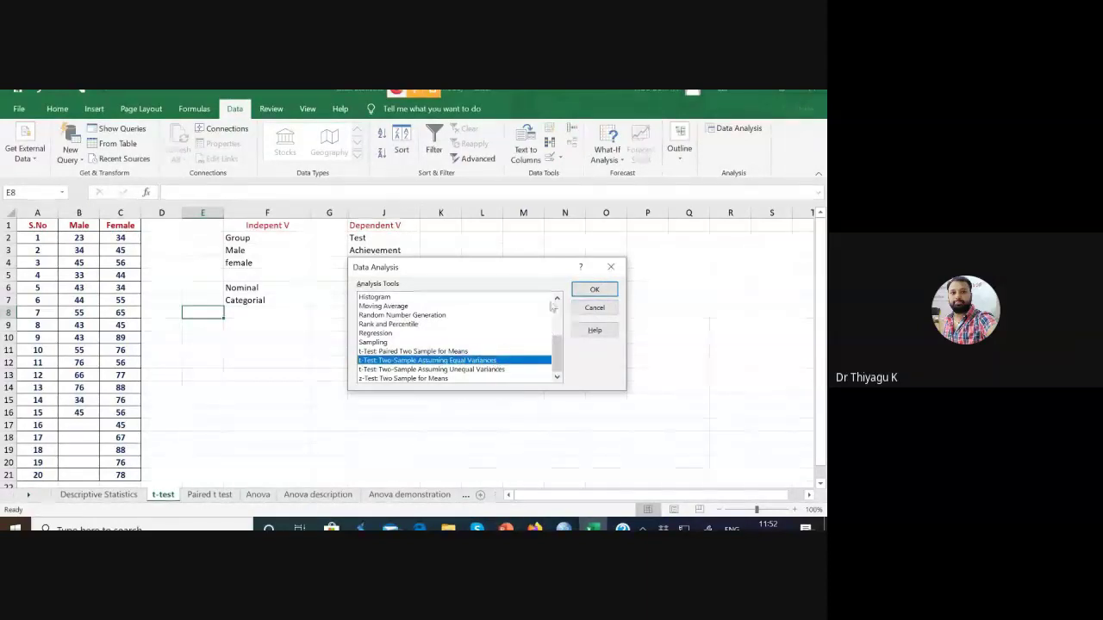
click(604, 294)
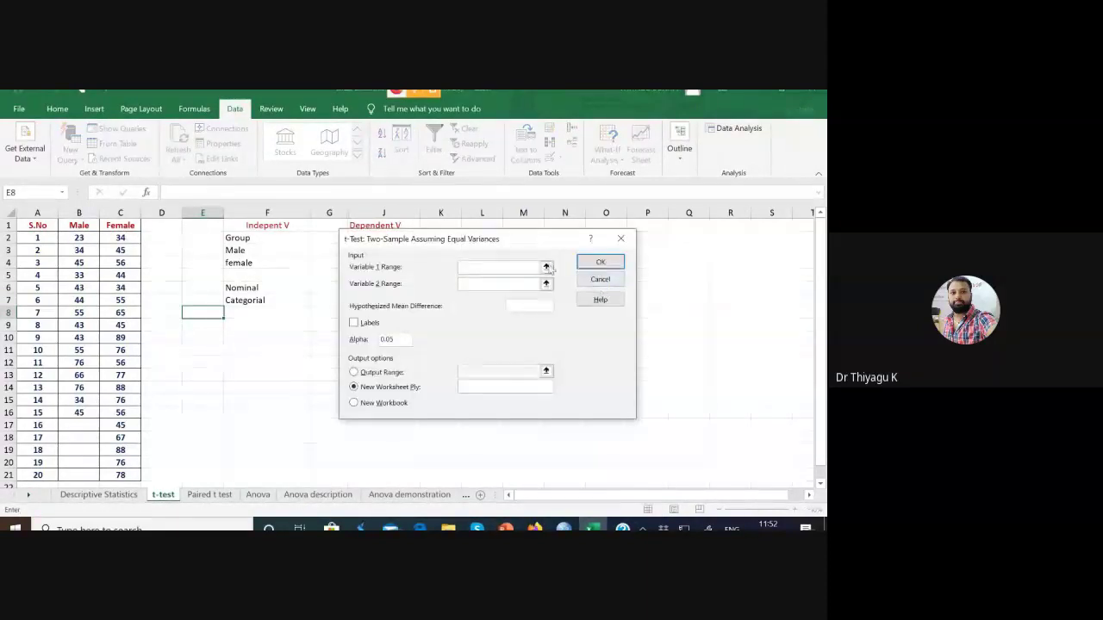
drag(517, 241, 561, 259)
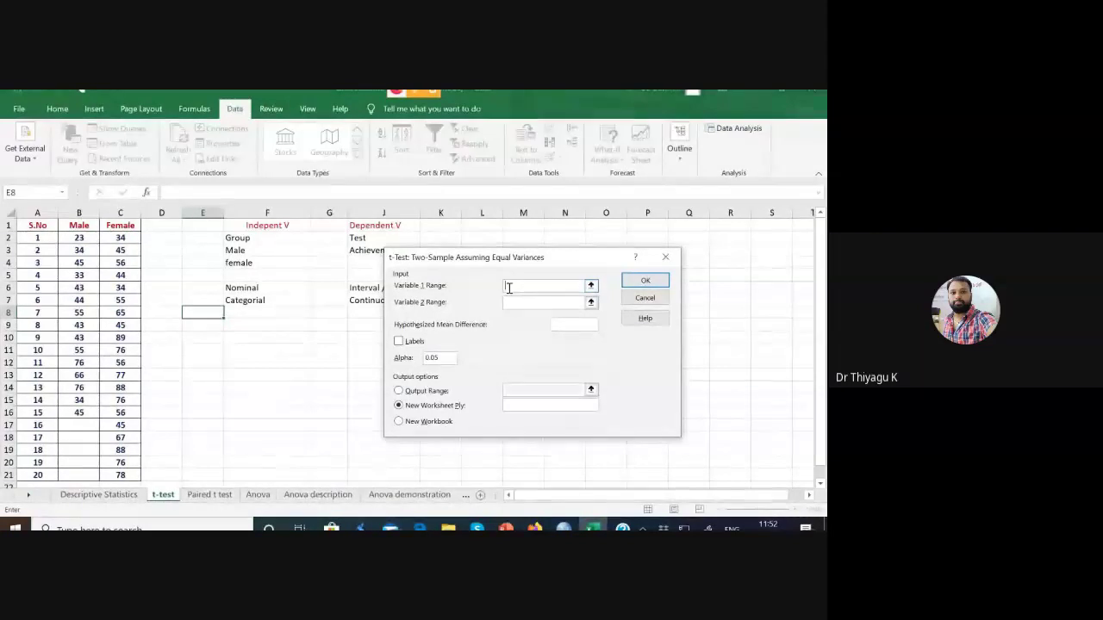
drag(70, 225, 79, 414)
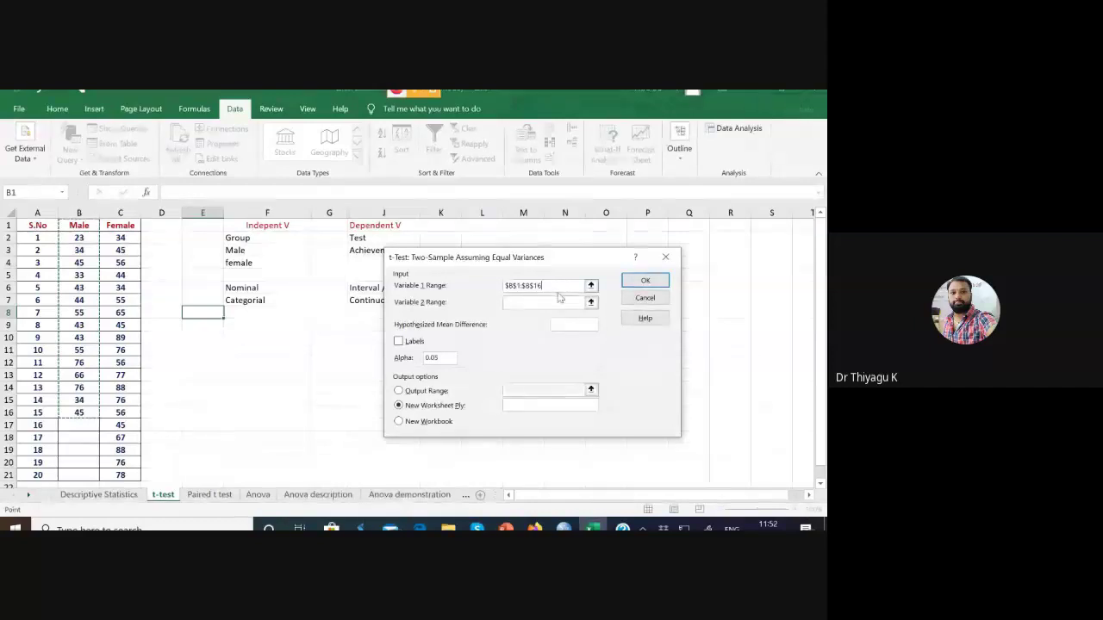
Set the Variable 2 range of the t-test to the Female column, $C$1:$C$21
click(527, 303)
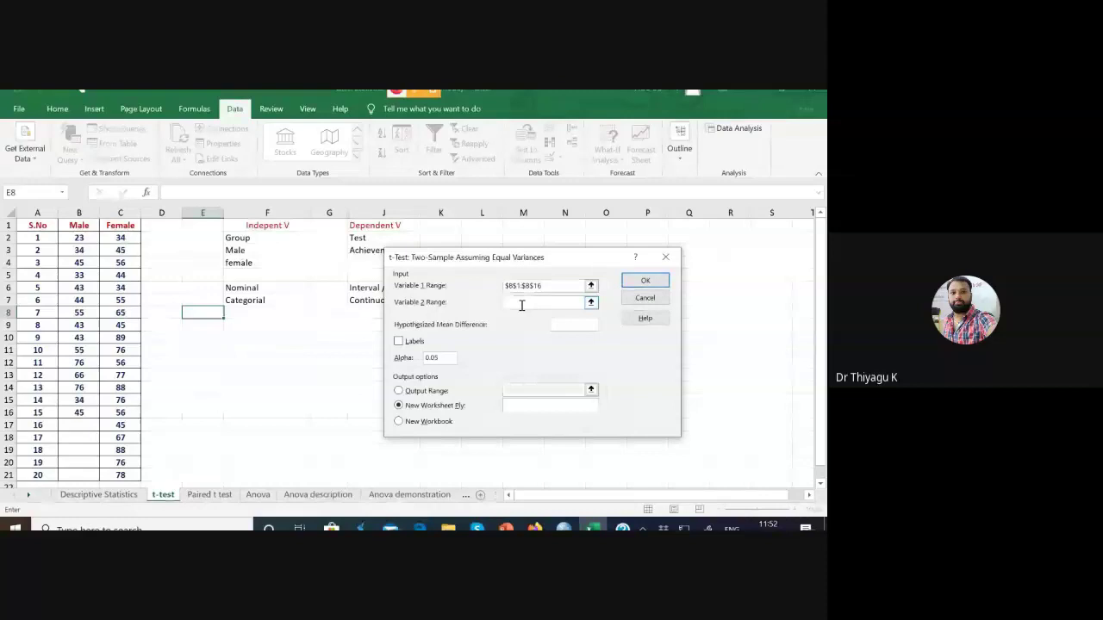
drag(120, 225, 122, 479)
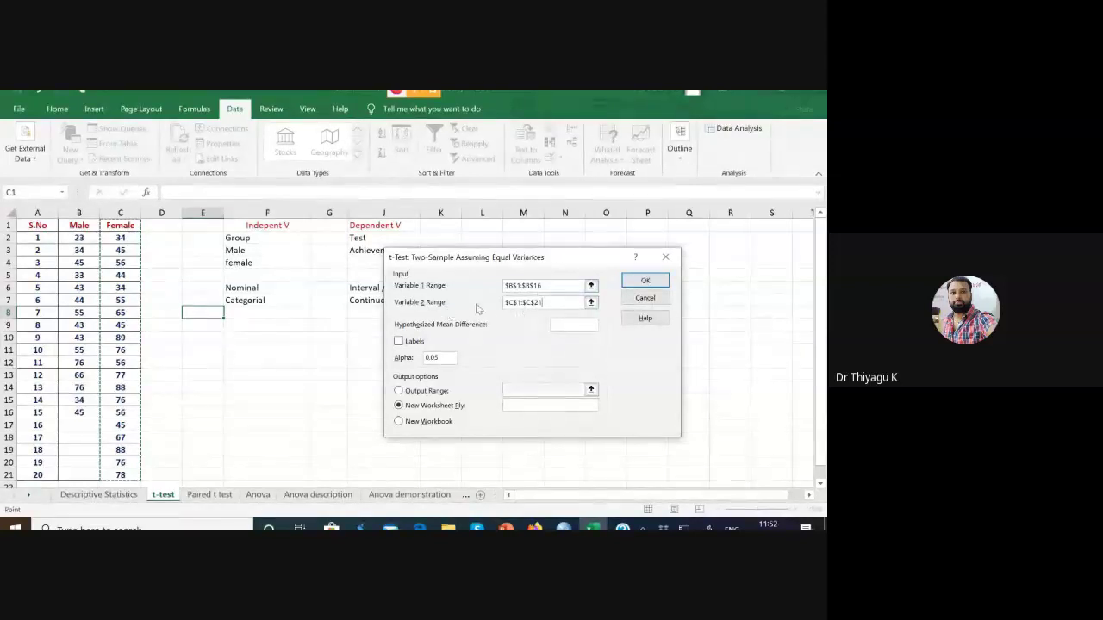
click(548, 303)
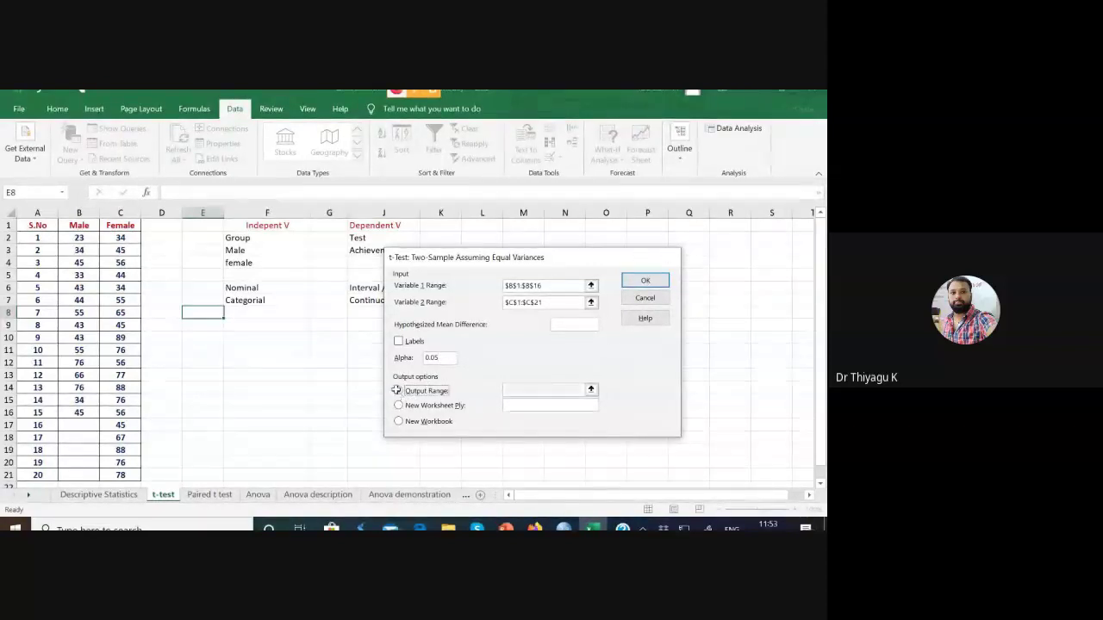
Direct the t-test output to an output range starting at $F$10 on the same sheet
click(397, 391)
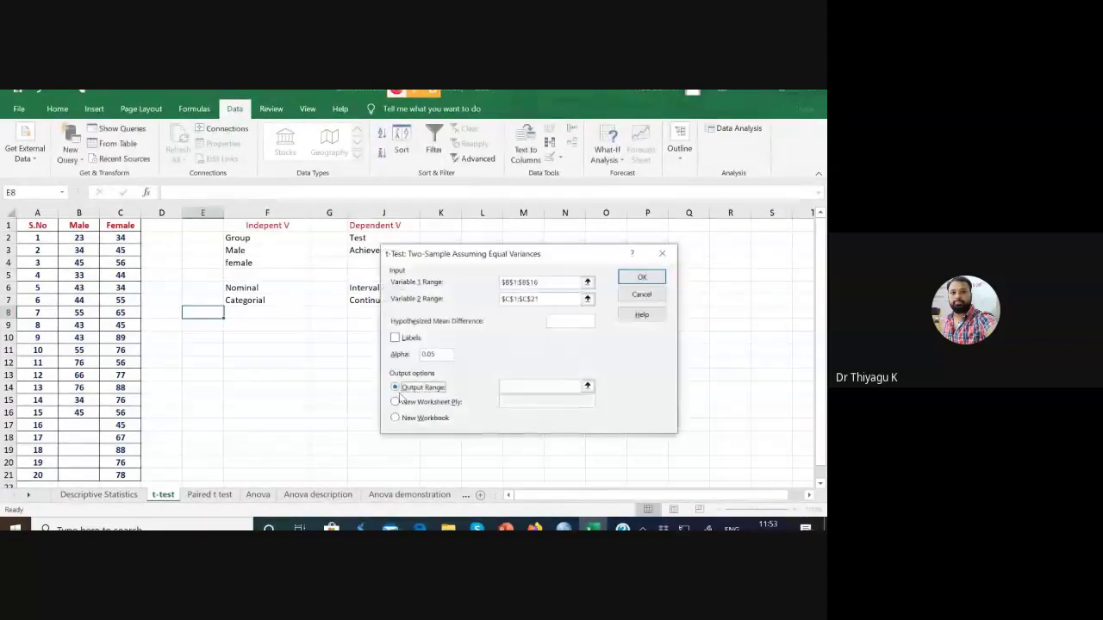
click(587, 386)
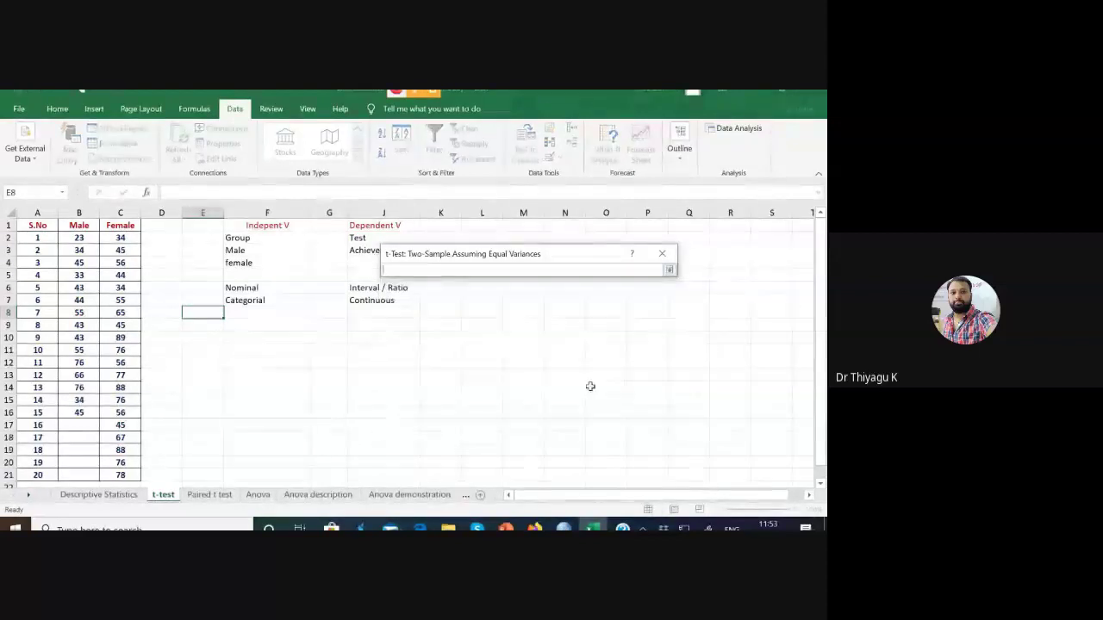
click(669, 270)
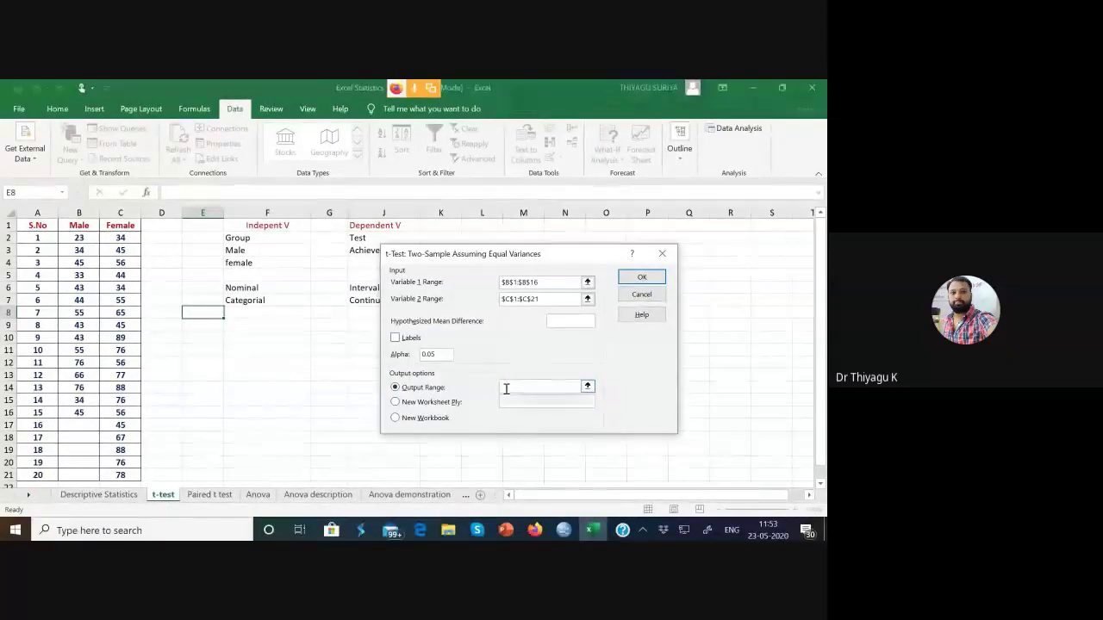
click(253, 339)
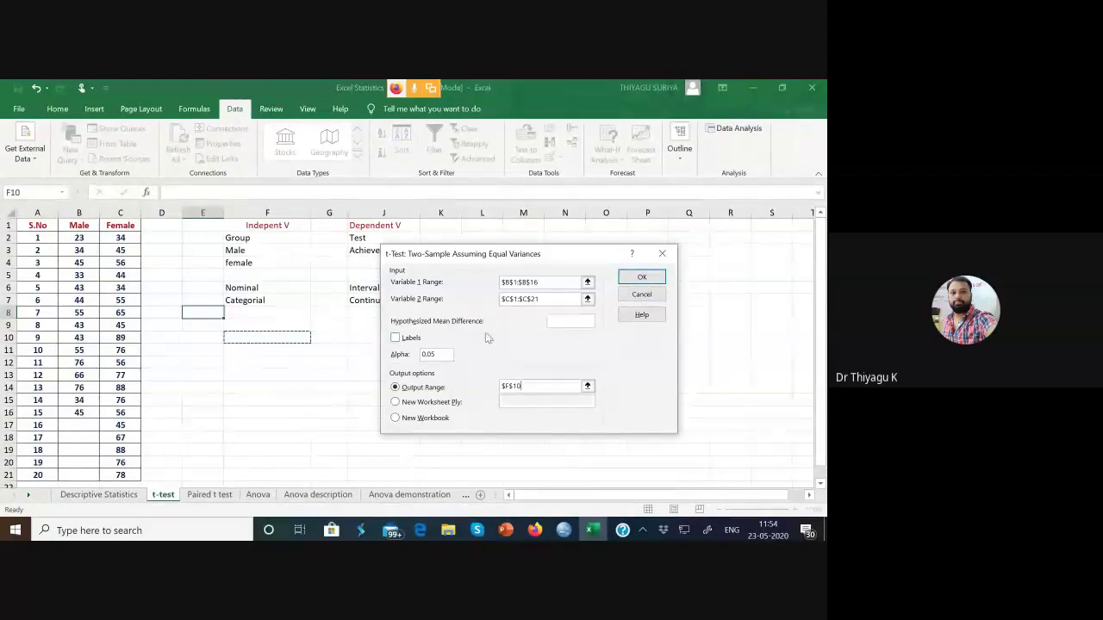
click(515, 388)
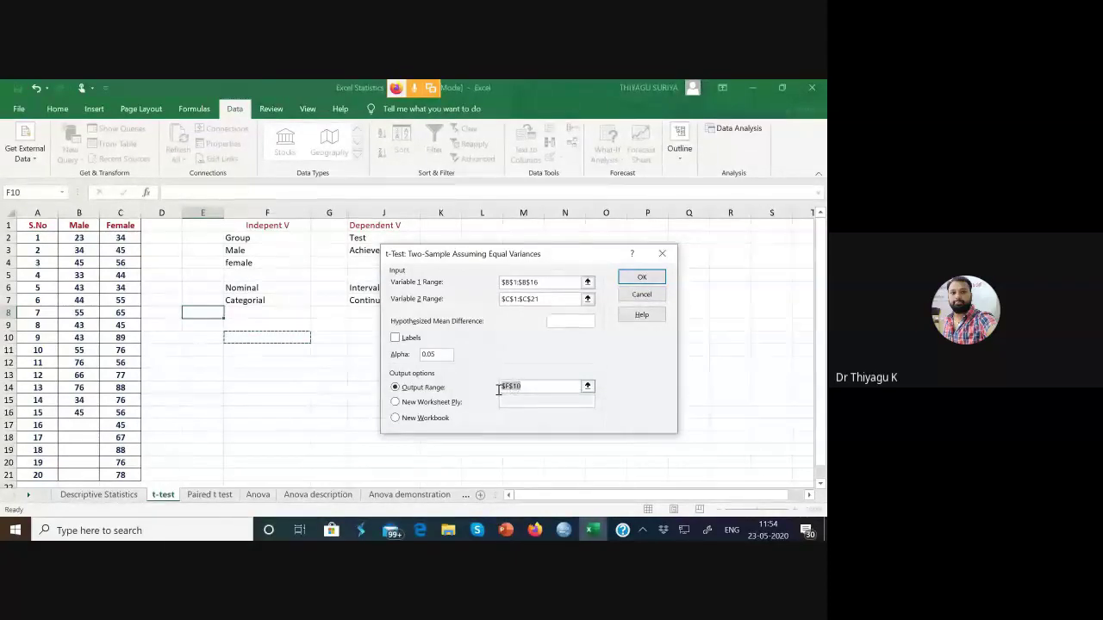
Run the equal-variance t-test with the Labels option enabled so the Male and Female headings are treated as labels
click(642, 277)
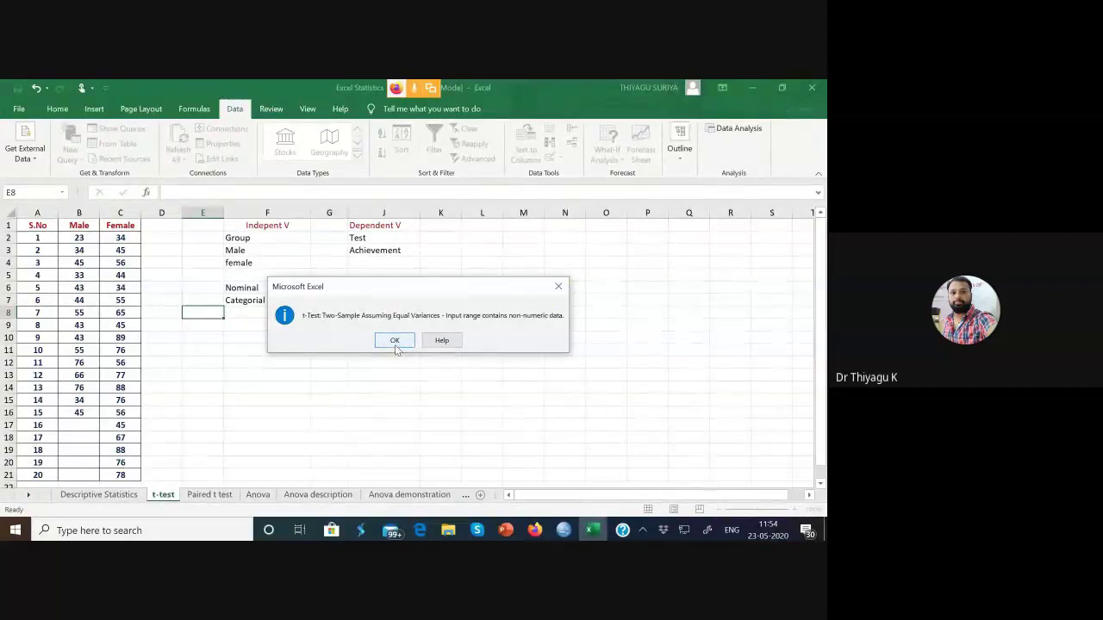
click(394, 341)
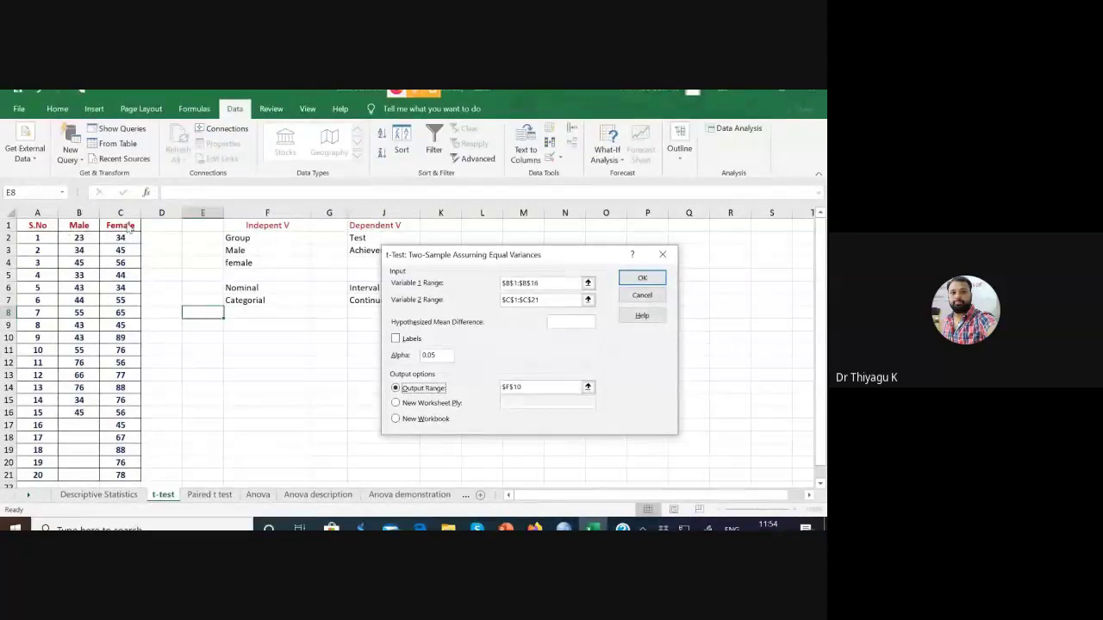
click(396, 339)
click(644, 277)
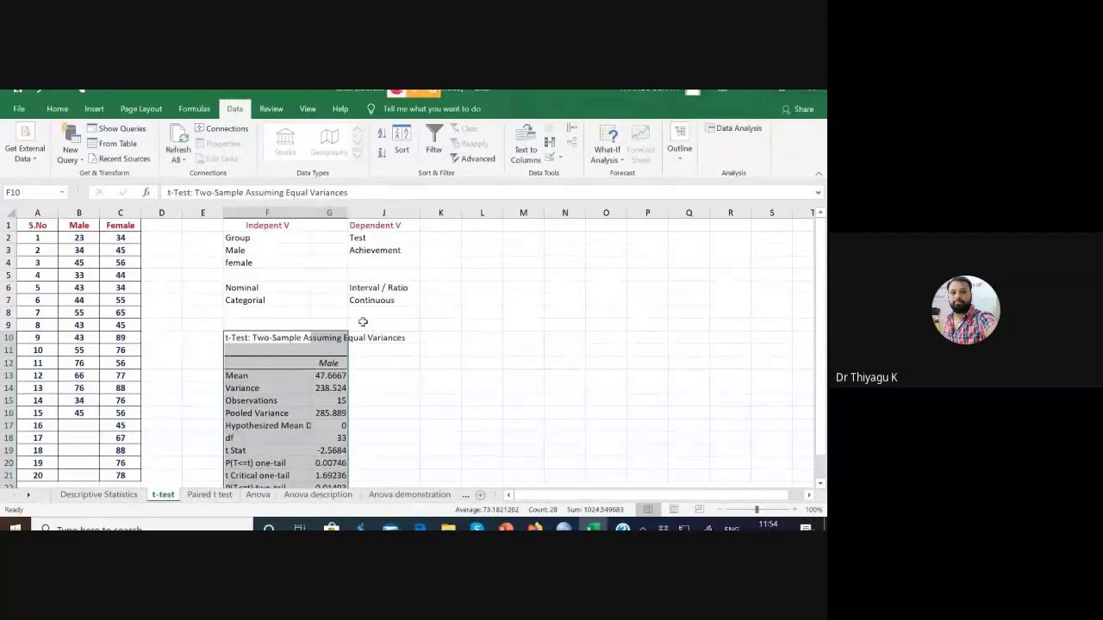
Widen column G to fit the values of the t-test output below the variable notes
drag(349, 215, 435, 232)
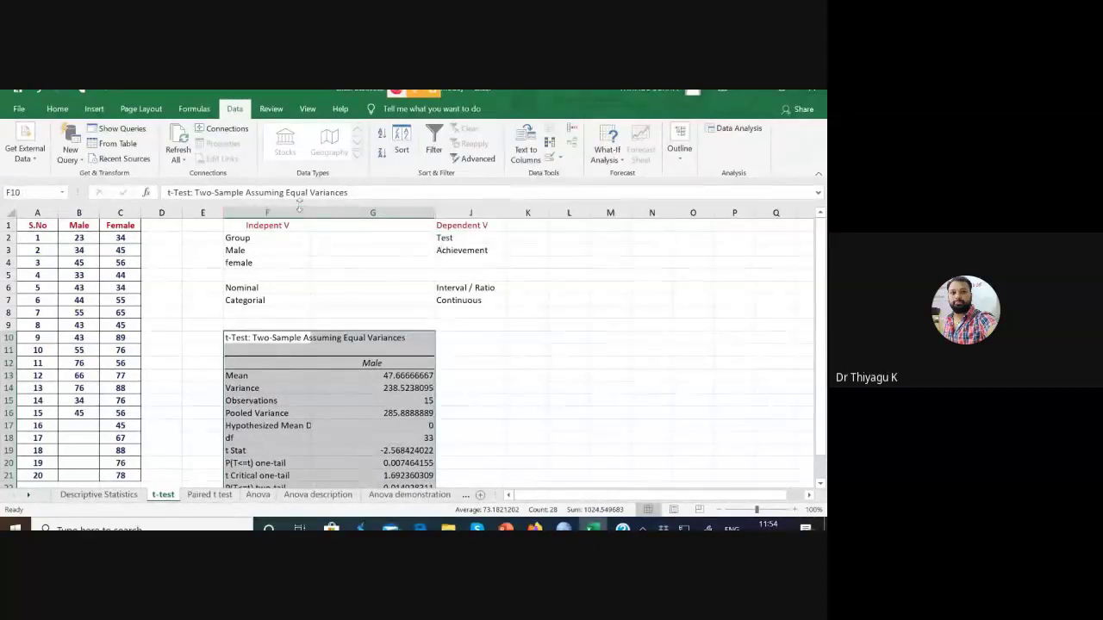
drag(820, 336, 820, 352)
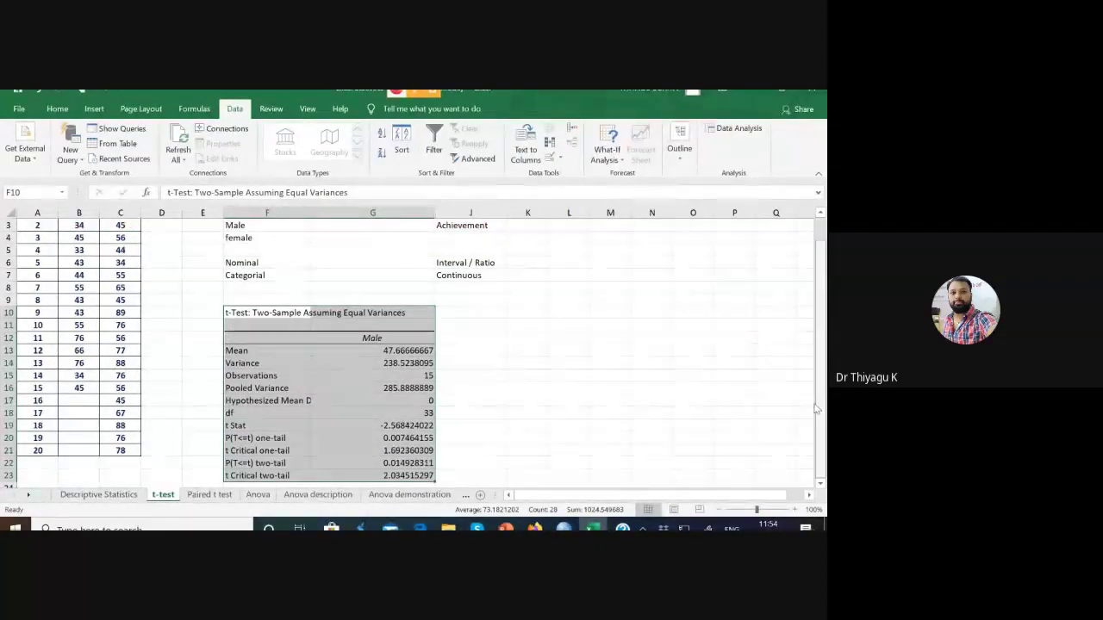
click(510, 366)
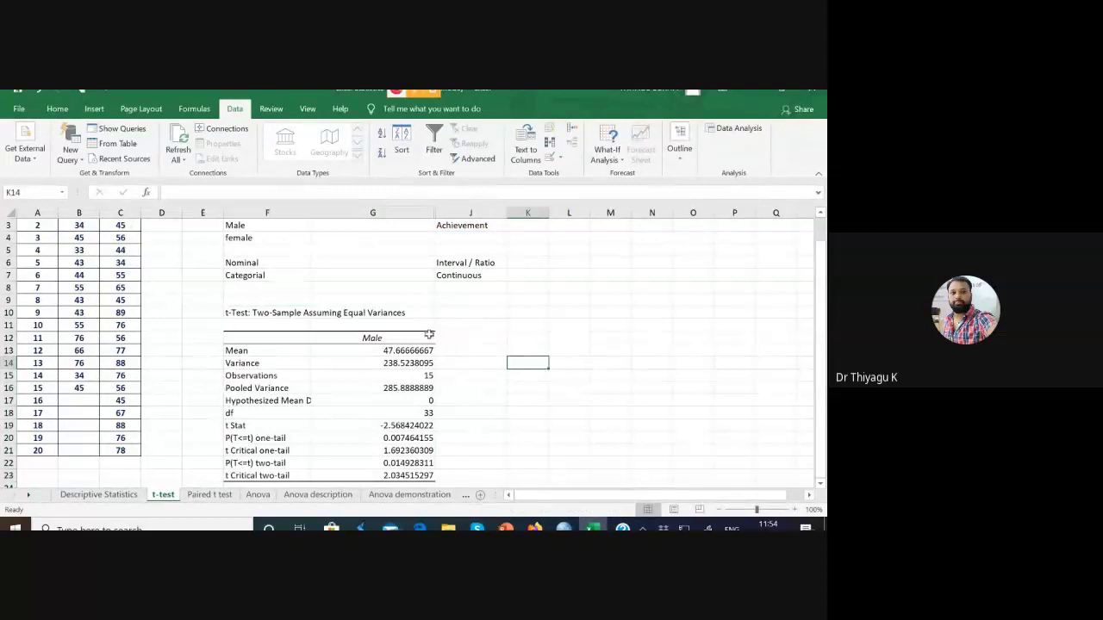
click(482, 349)
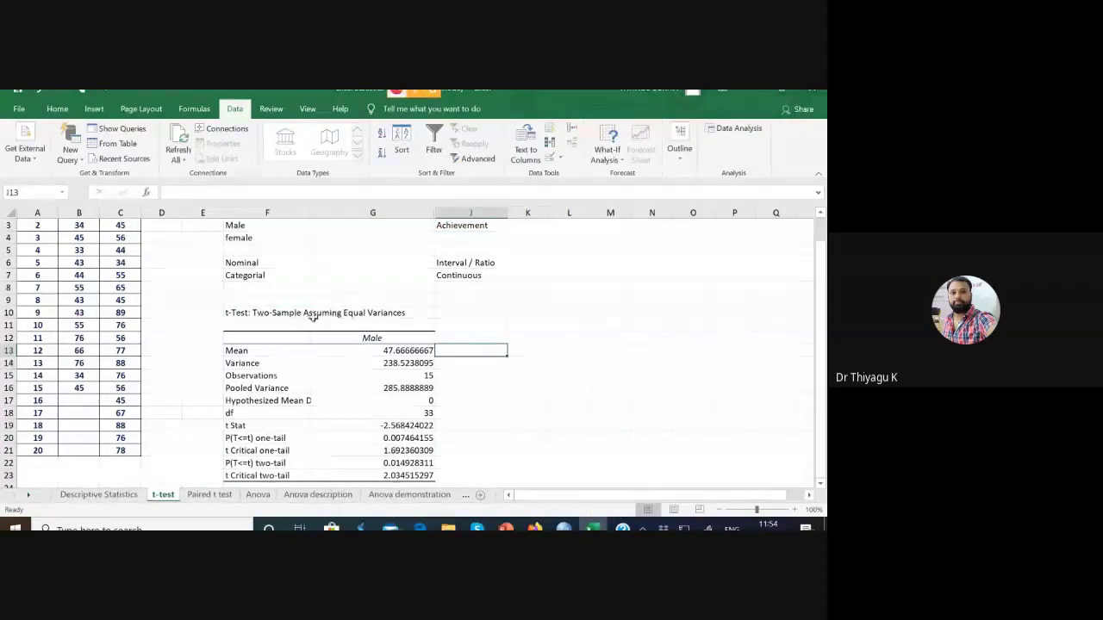
Clear the t-test output from the range F9:J23
click(289, 303)
drag(290, 303, 487, 439)
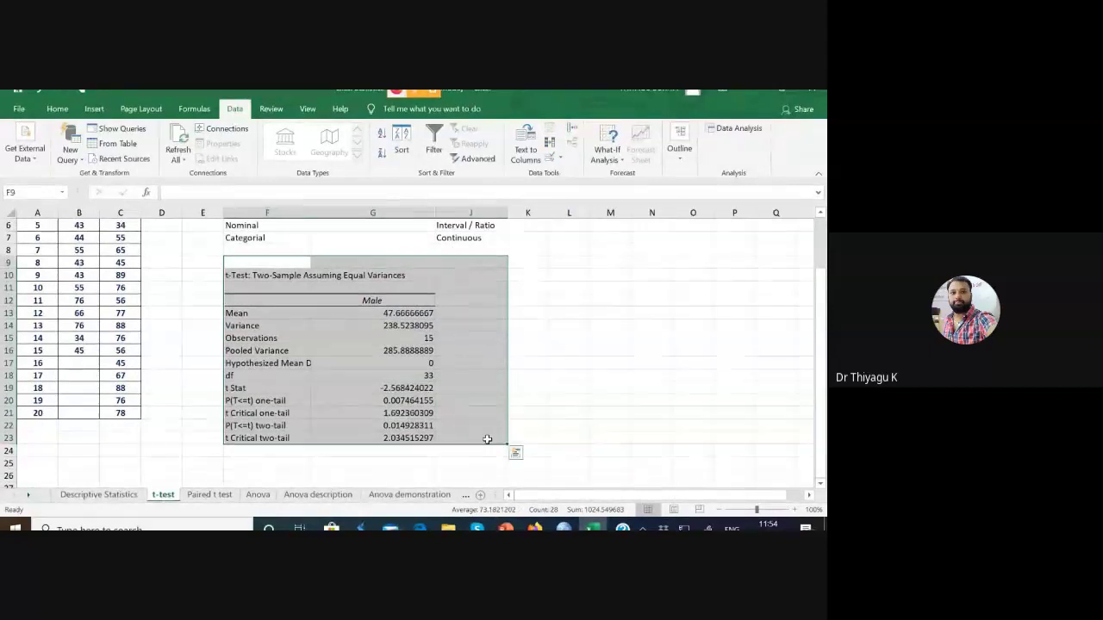
key(Delete)
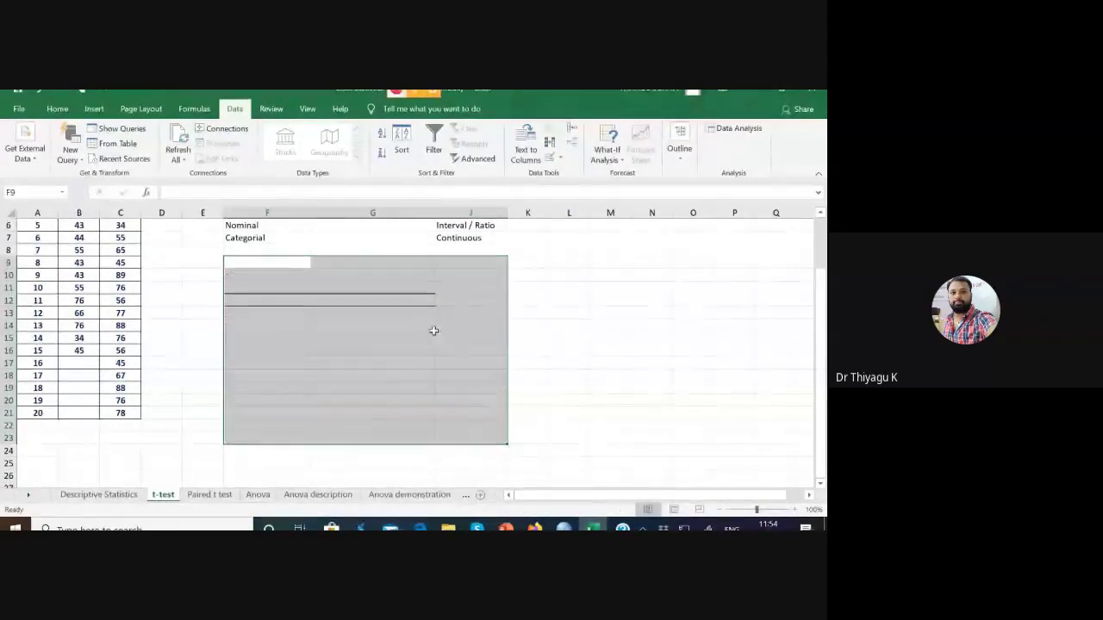
click(652, 287)
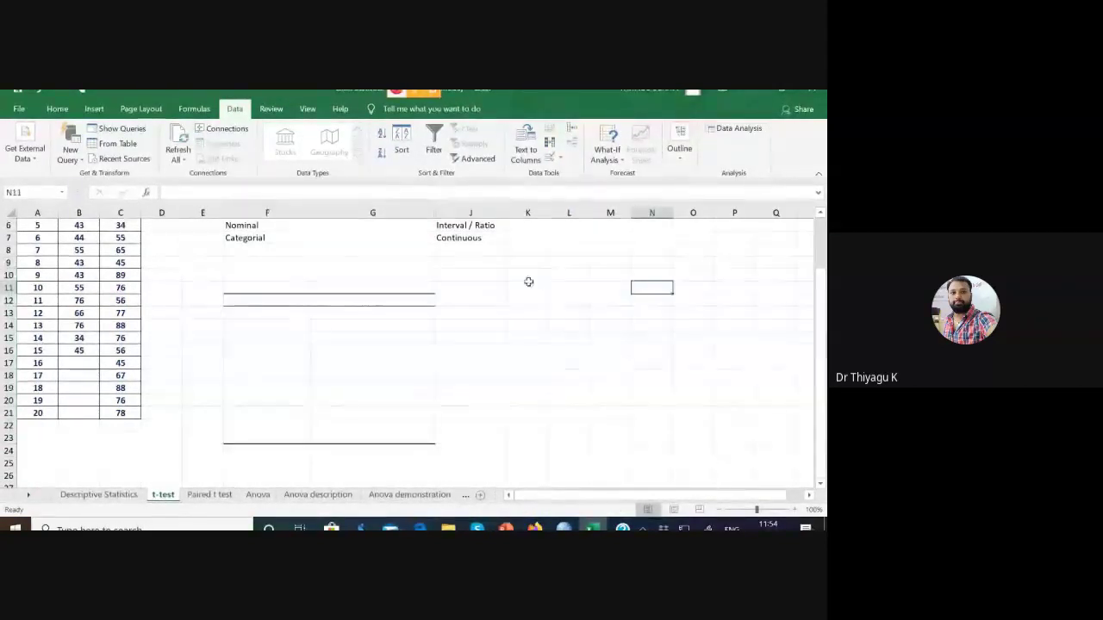
Open the t-Test: Two-Sample Assuming Equal Variances tool from the Data Analysis tools
click(743, 129)
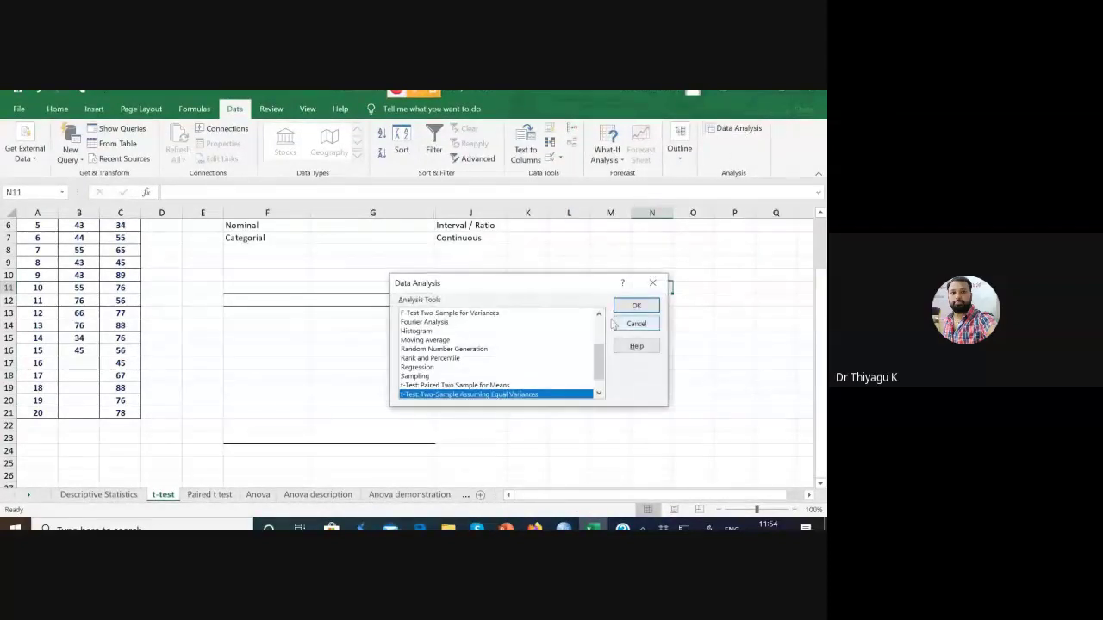
scroll(588, 377, down, 1)
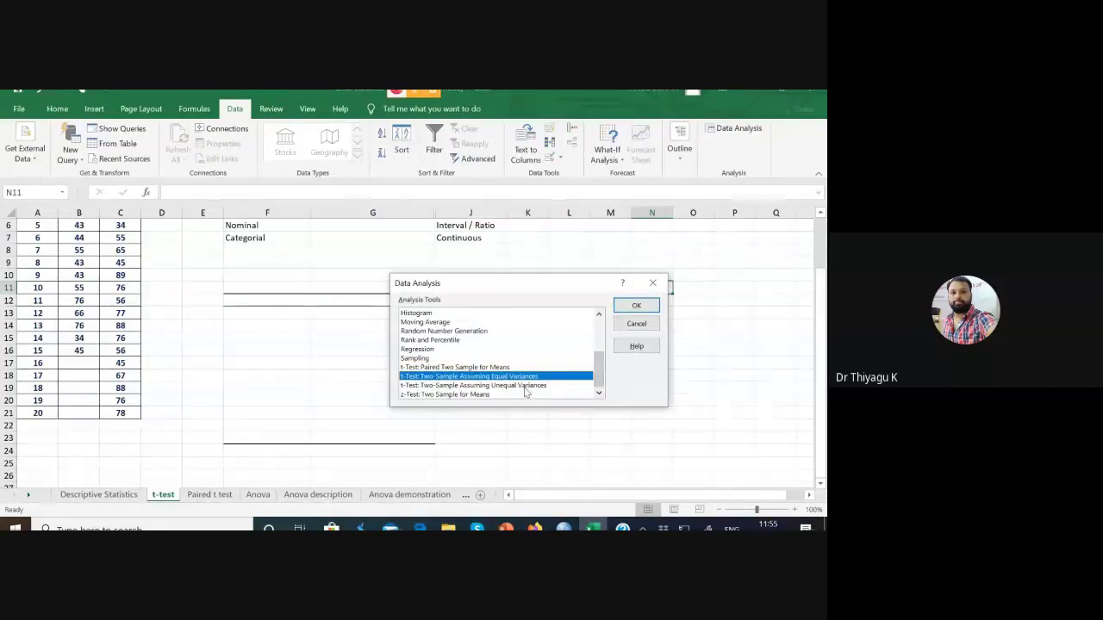
click(523, 386)
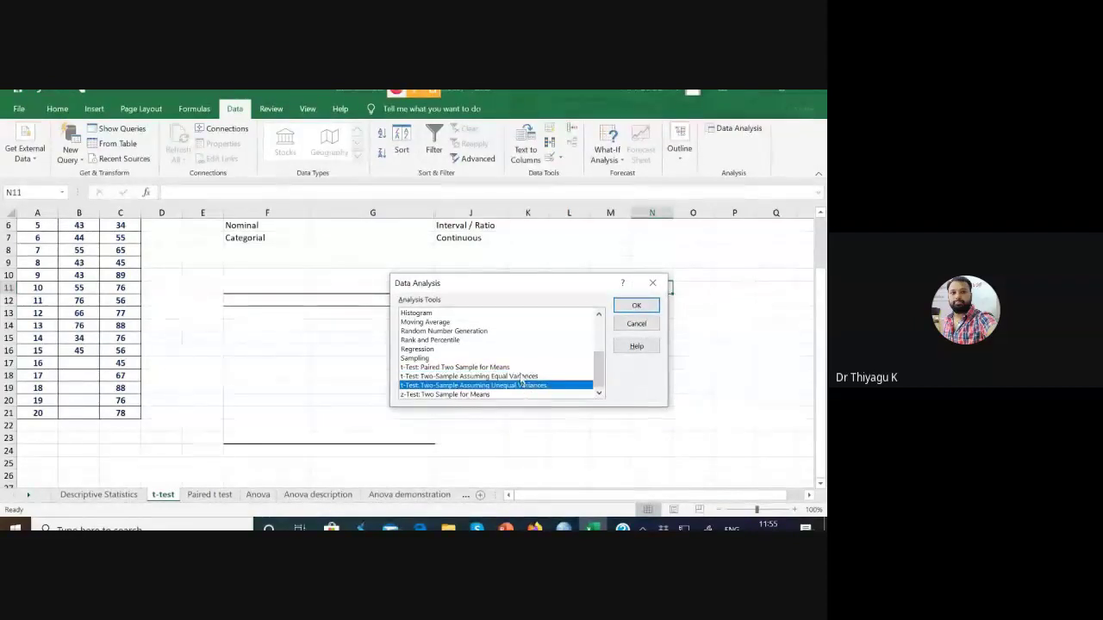
click(543, 377)
click(637, 305)
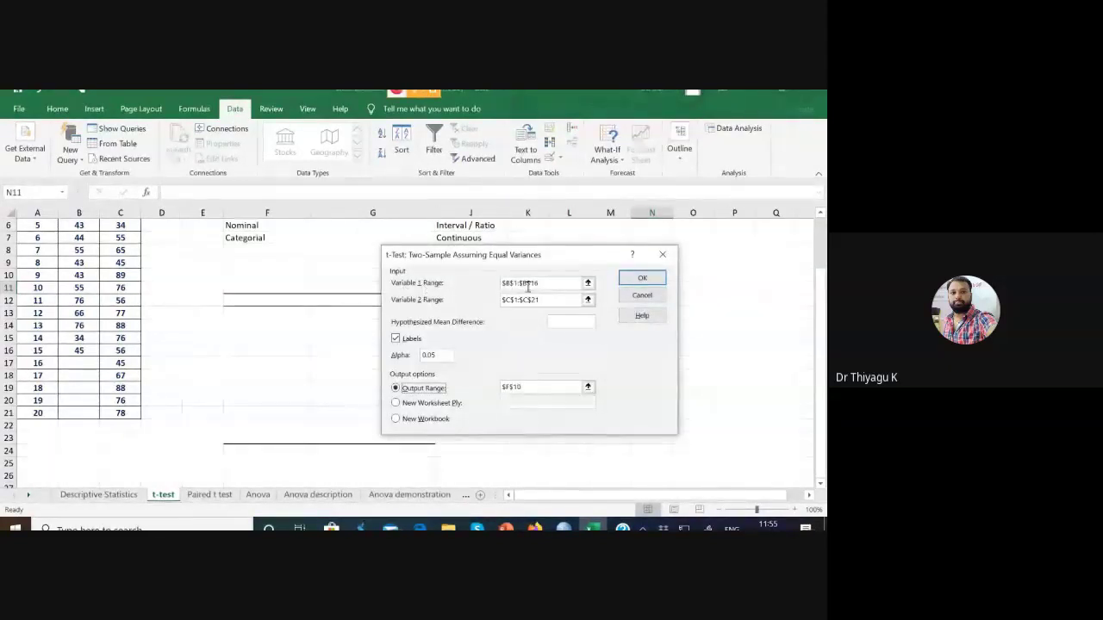
Reselect $B$1:$B$16 as the Variable 1 range and $C$1:$C$21 as the Variable 2 range
click(560, 285)
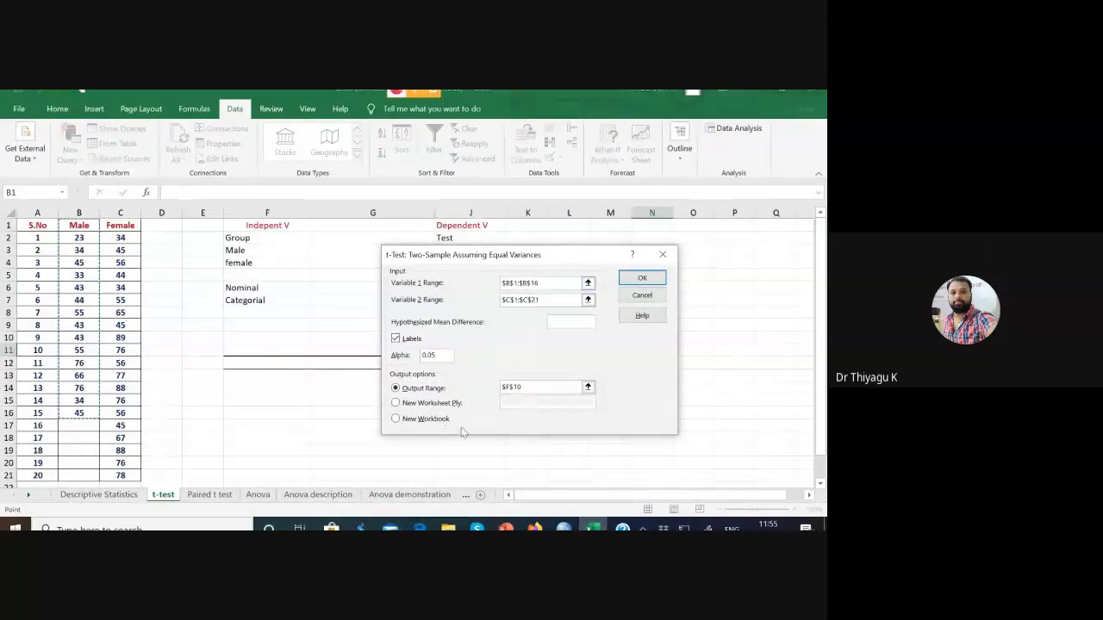
click(319, 415)
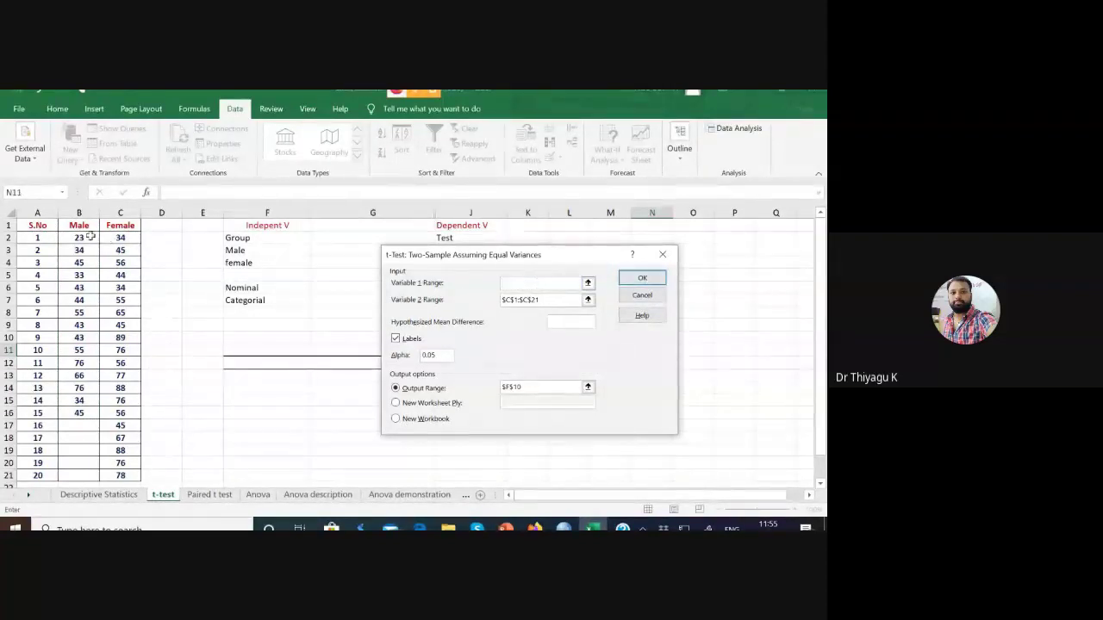
drag(79, 219, 92, 415)
drag(550, 300, 501, 300)
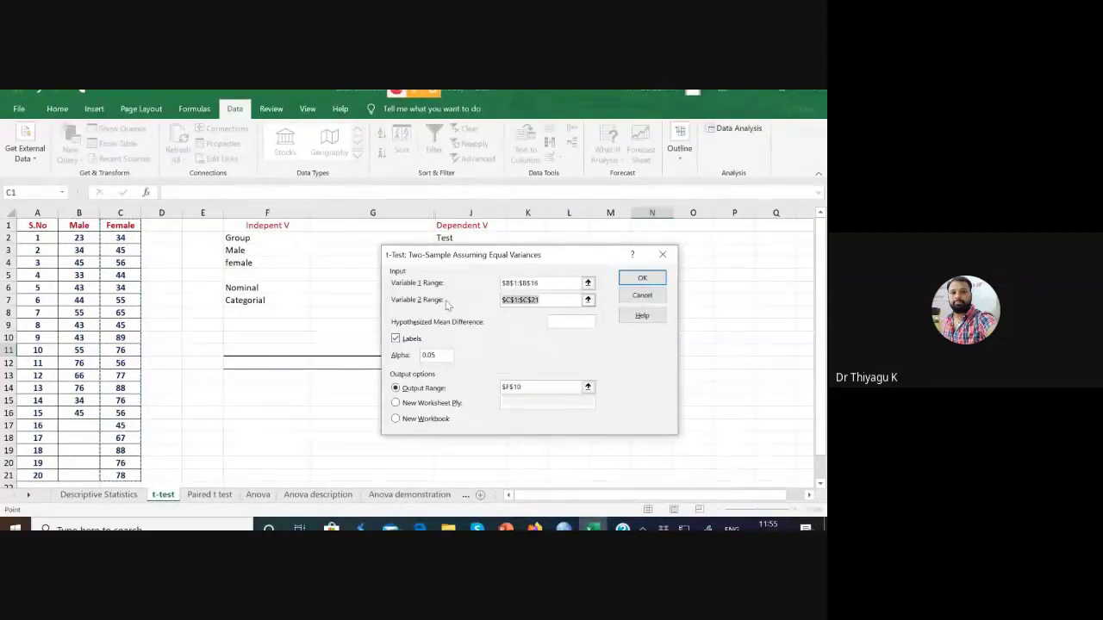
drag(138, 238, 136, 476)
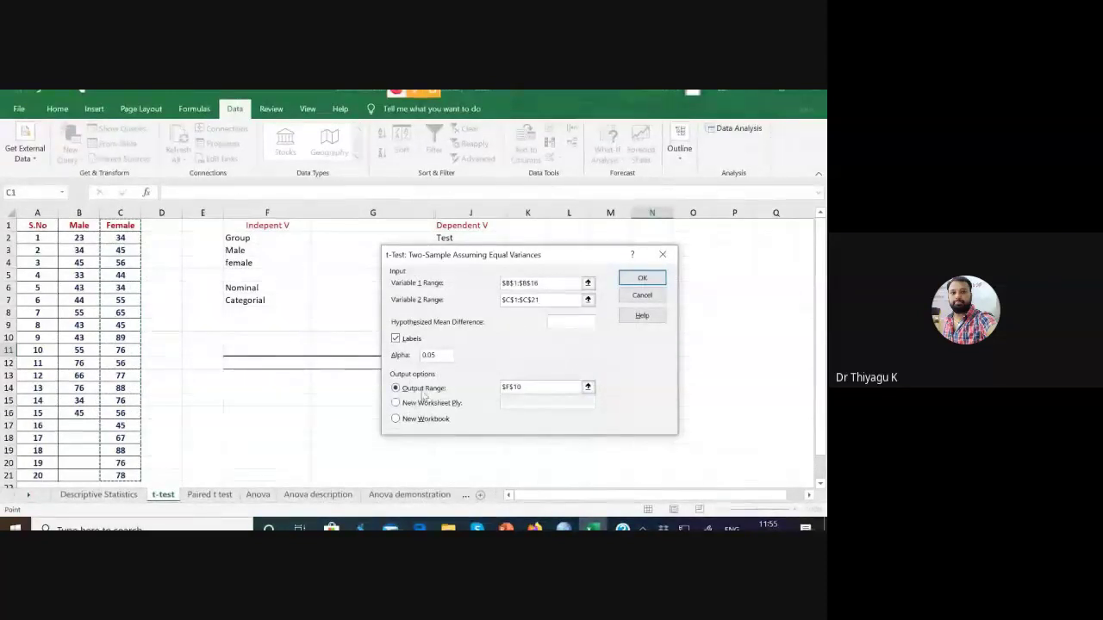
Change the output range to $L$18 and run the t-test with labels and an alpha of 0.05
click(534, 383)
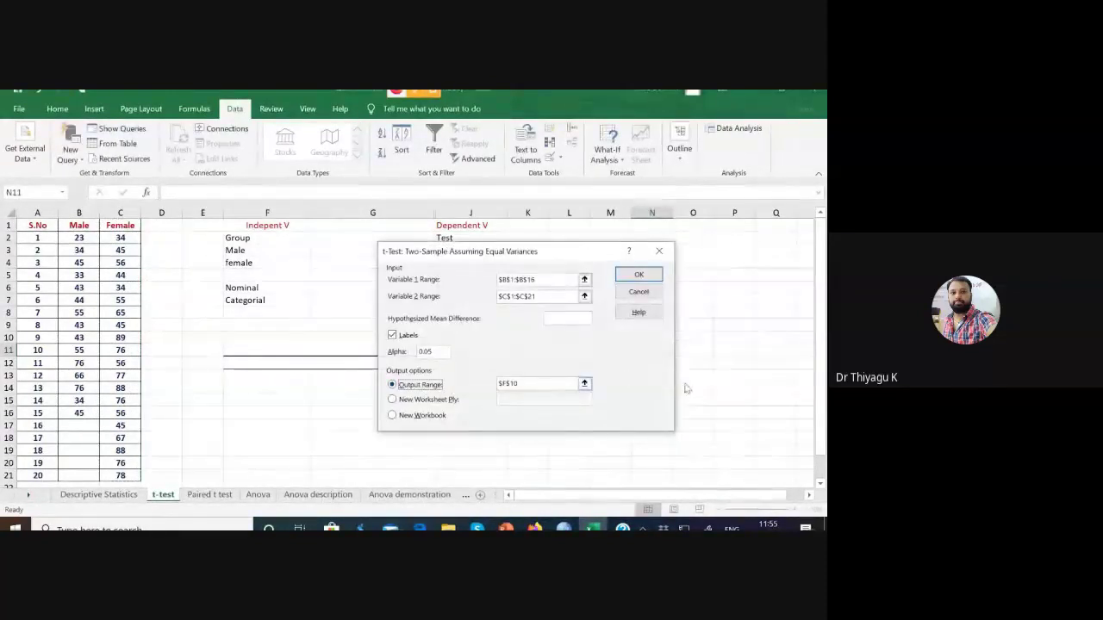
click(552, 385)
key(BackSpace)
click(554, 441)
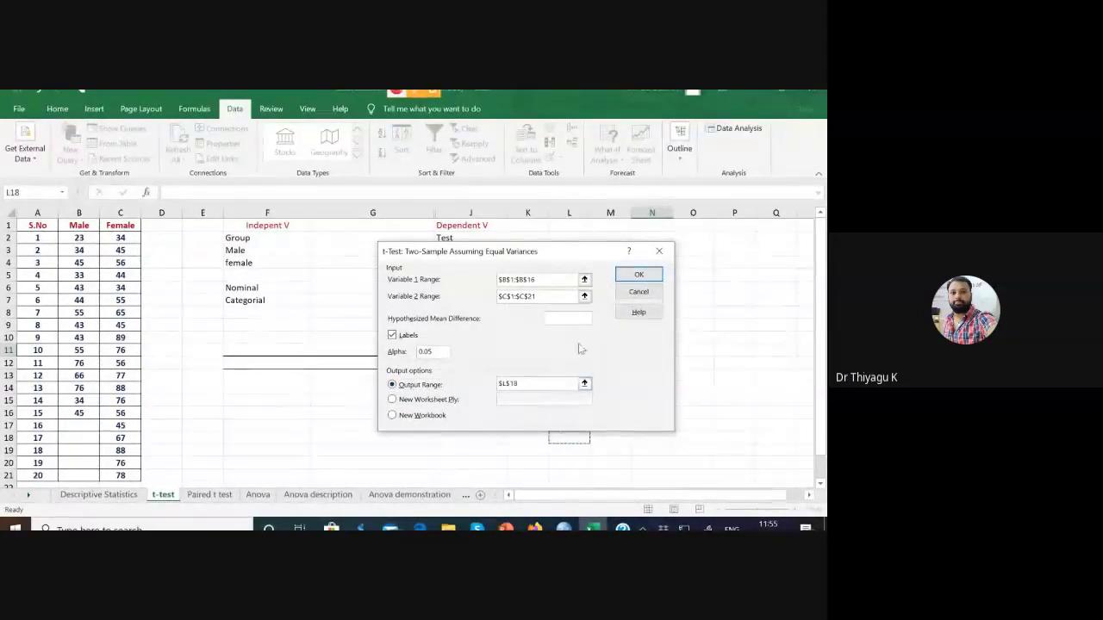
click(638, 276)
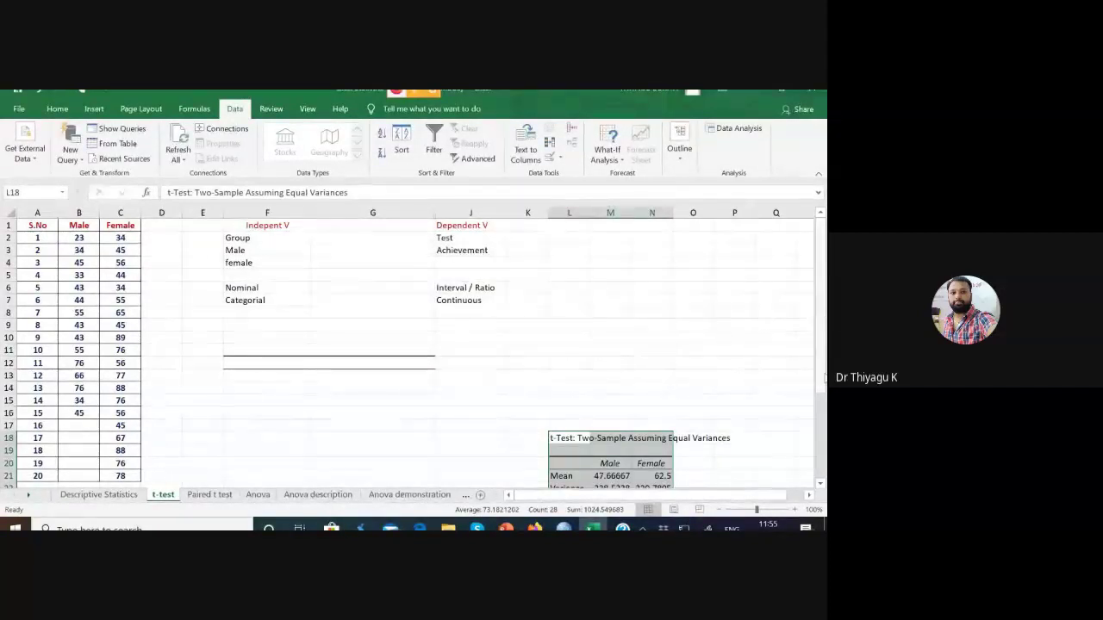
Widen columns L, M and N to fit the labels and values of the t-test output
scroll(800, 414, down, 3)
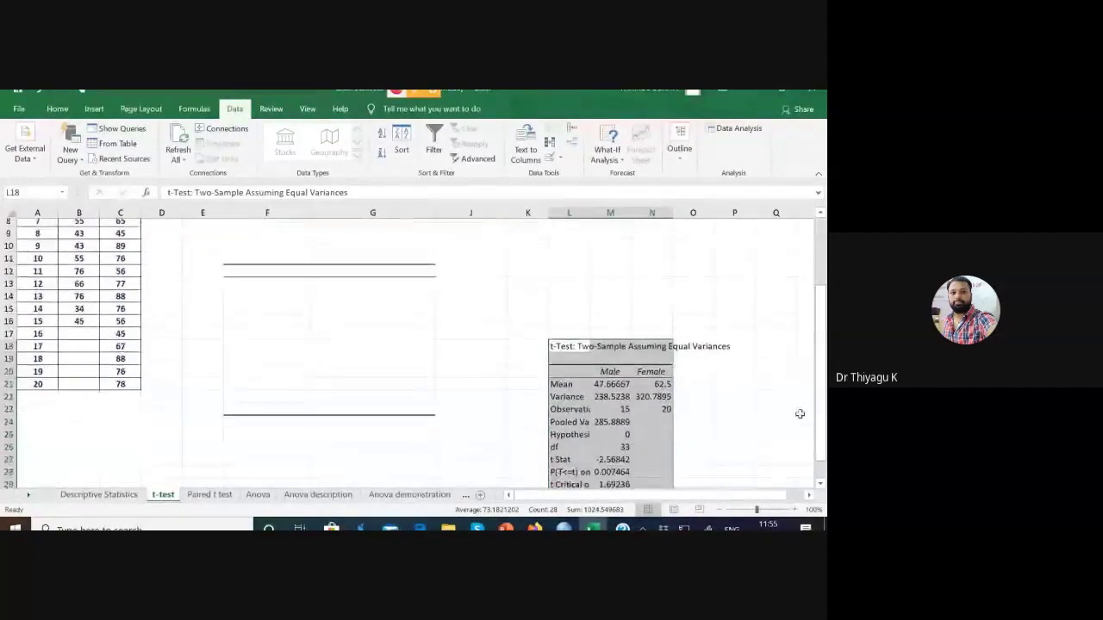
drag(632, 215, 772, 218)
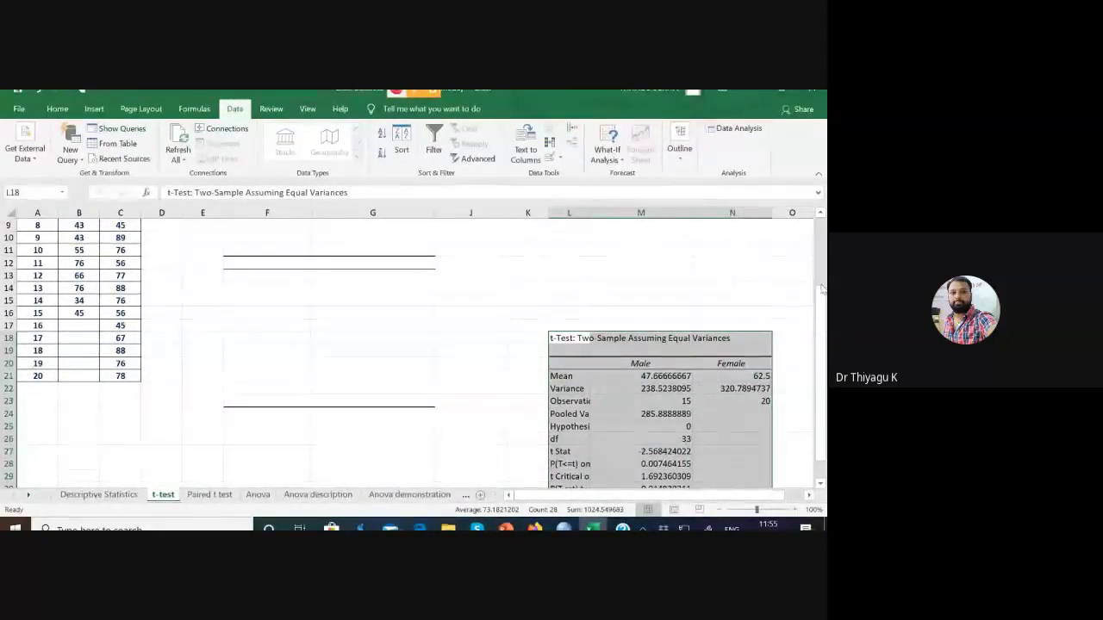
scroll(759, 371, down, 1)
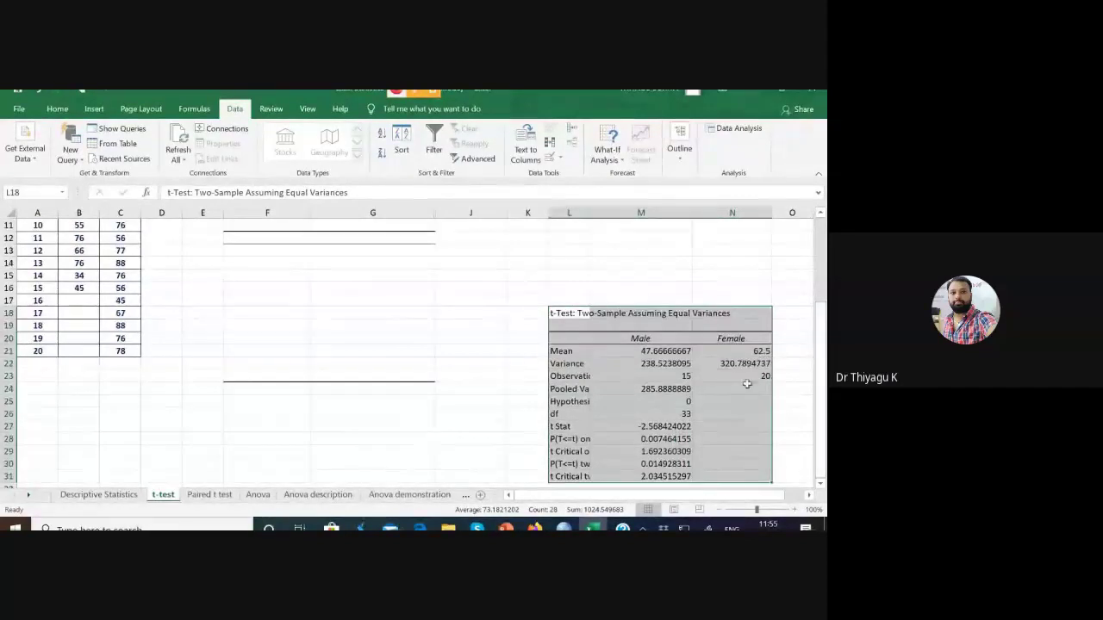
click(646, 351)
click(653, 365)
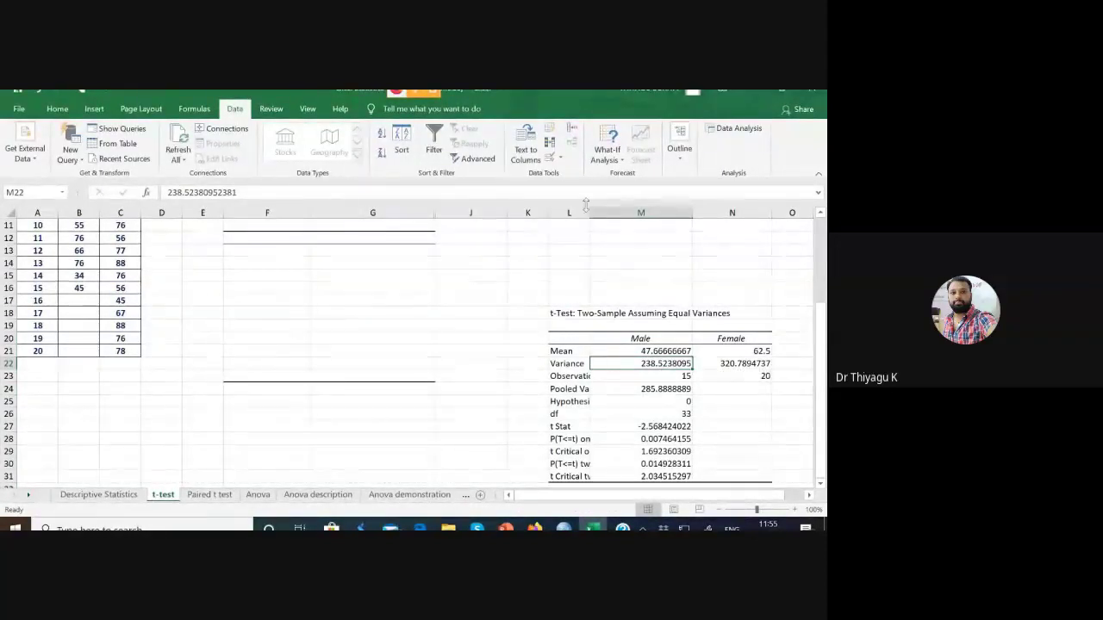
drag(589, 210, 617, 216)
Review the observations, pooled variance and degrees of freedom in the t-test output
click(596, 380)
click(707, 376)
click(784, 376)
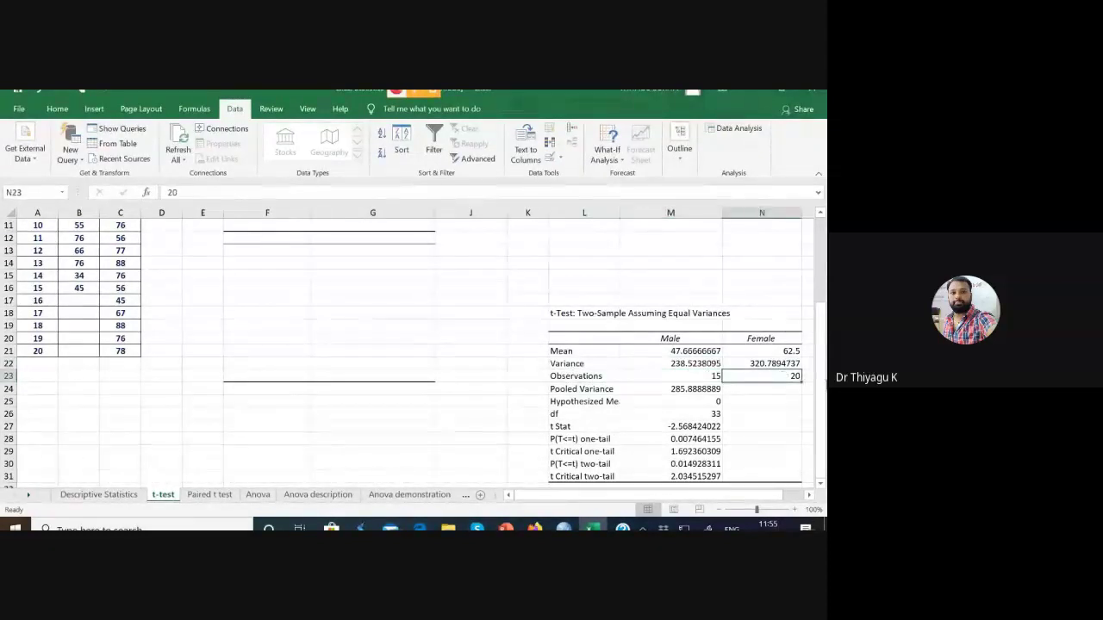
click(690, 388)
click(586, 413)
click(696, 414)
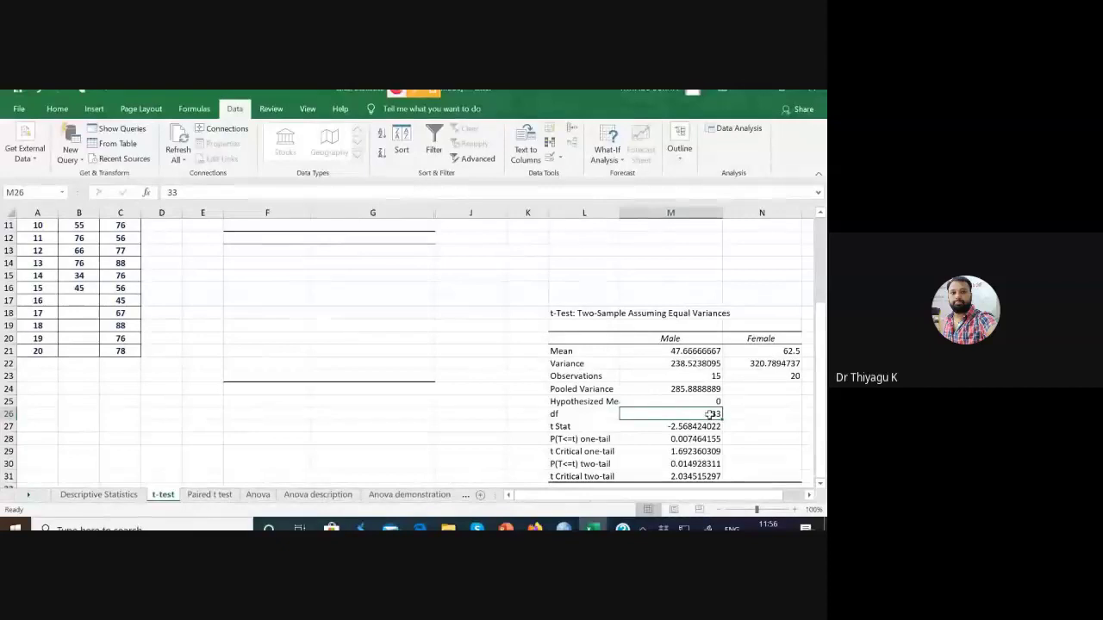
Examine the t Stat and the one-tail and two-tail P values in the t-test output
click(564, 437)
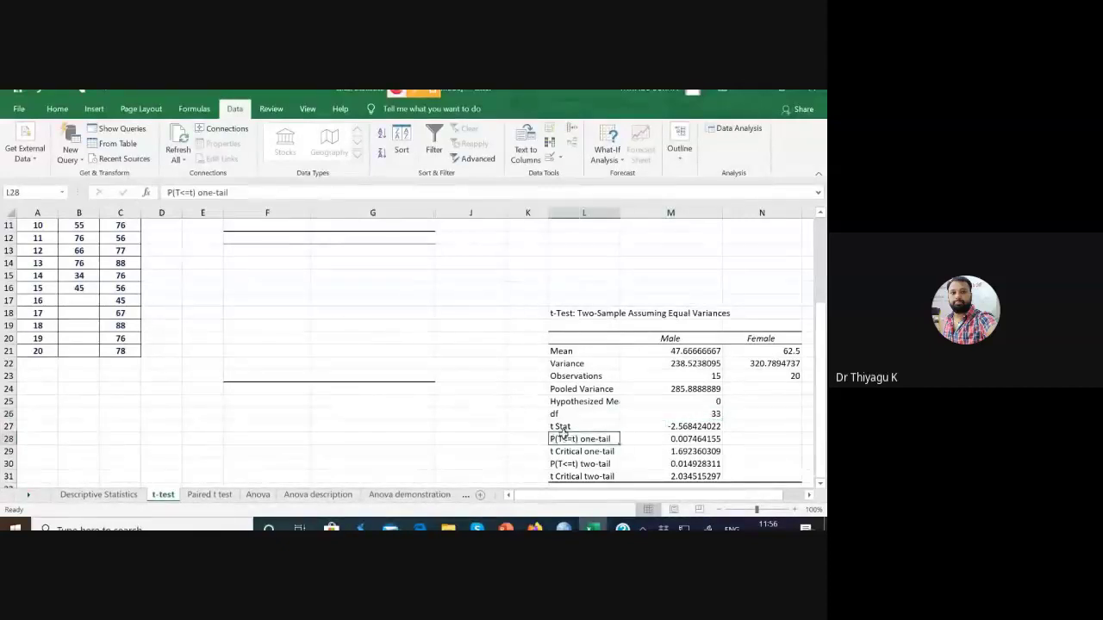
drag(561, 426, 660, 430)
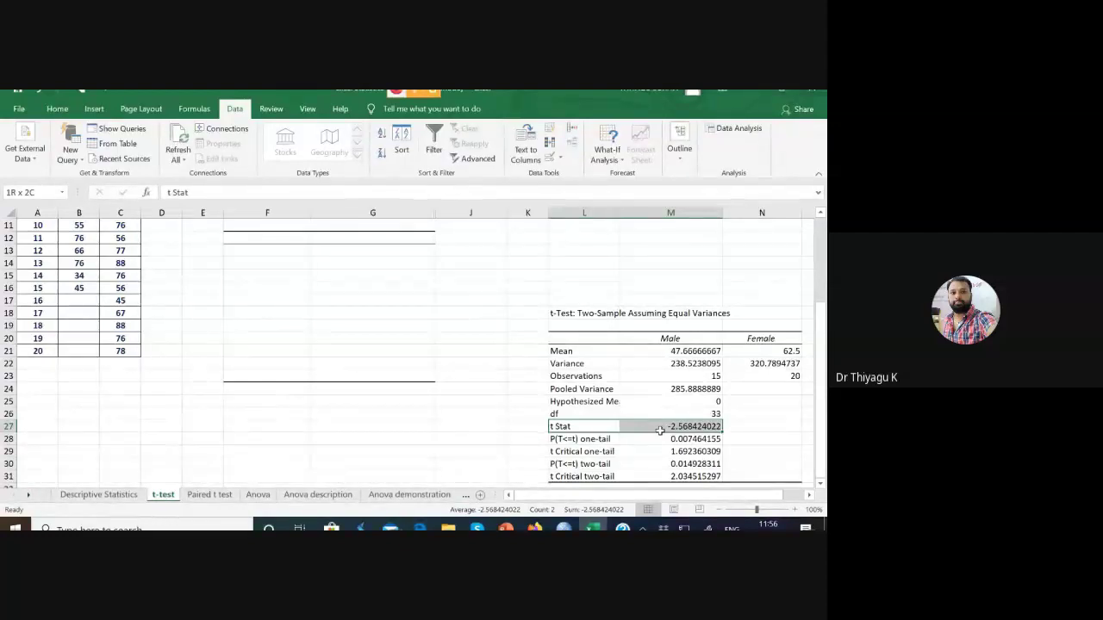
drag(660, 430, 685, 424)
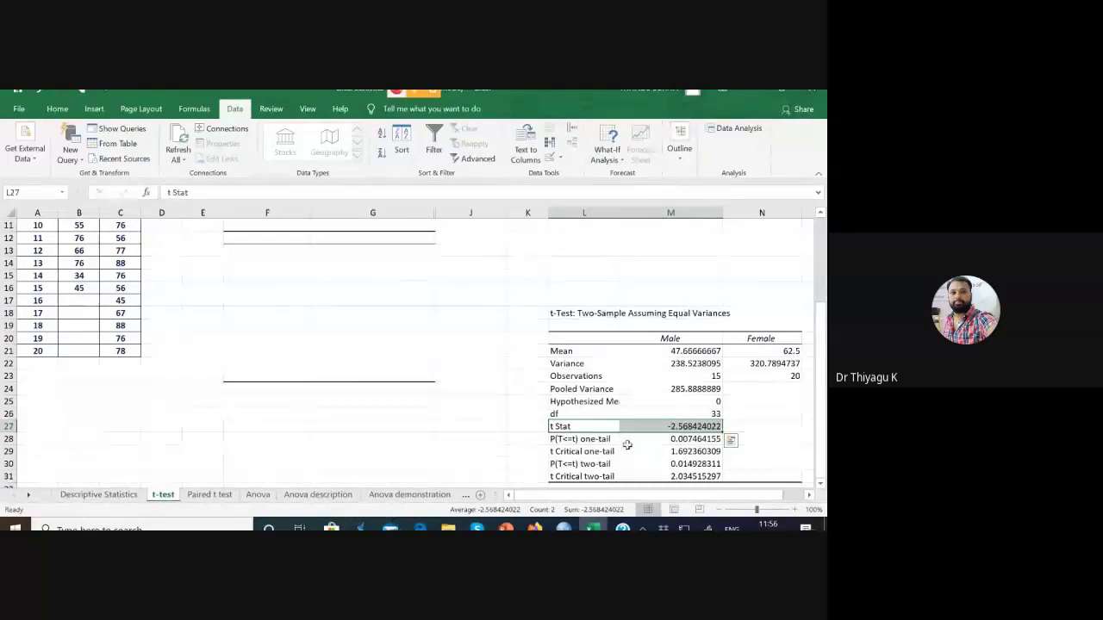
click(555, 440)
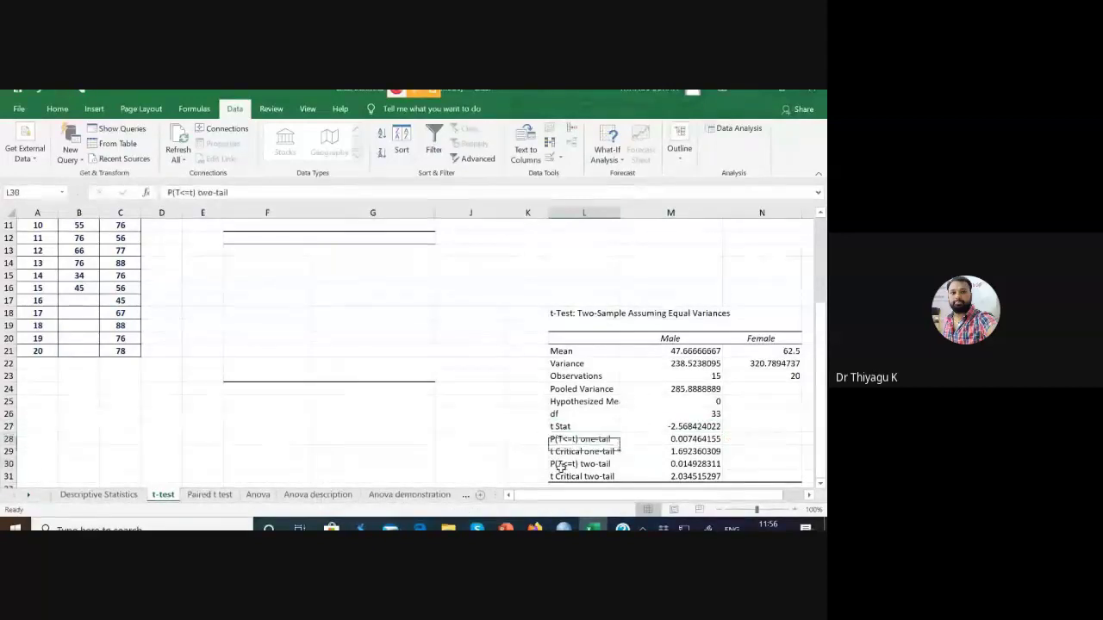
drag(555, 464, 706, 464)
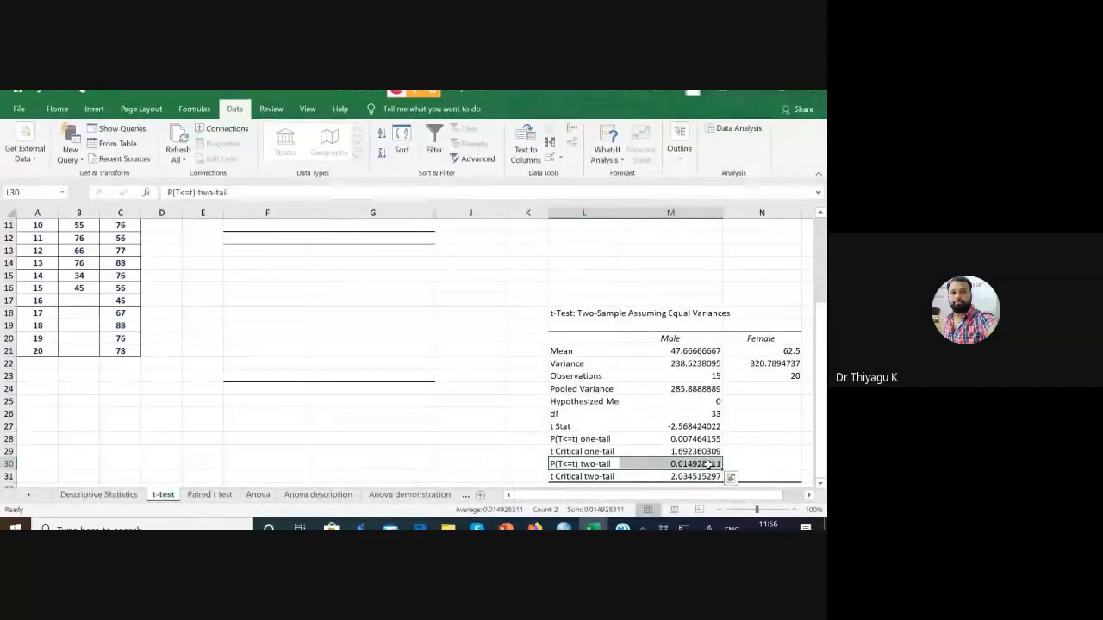
Enter the label p in cell F28 and the value 0.014 in cell G28
click(277, 440)
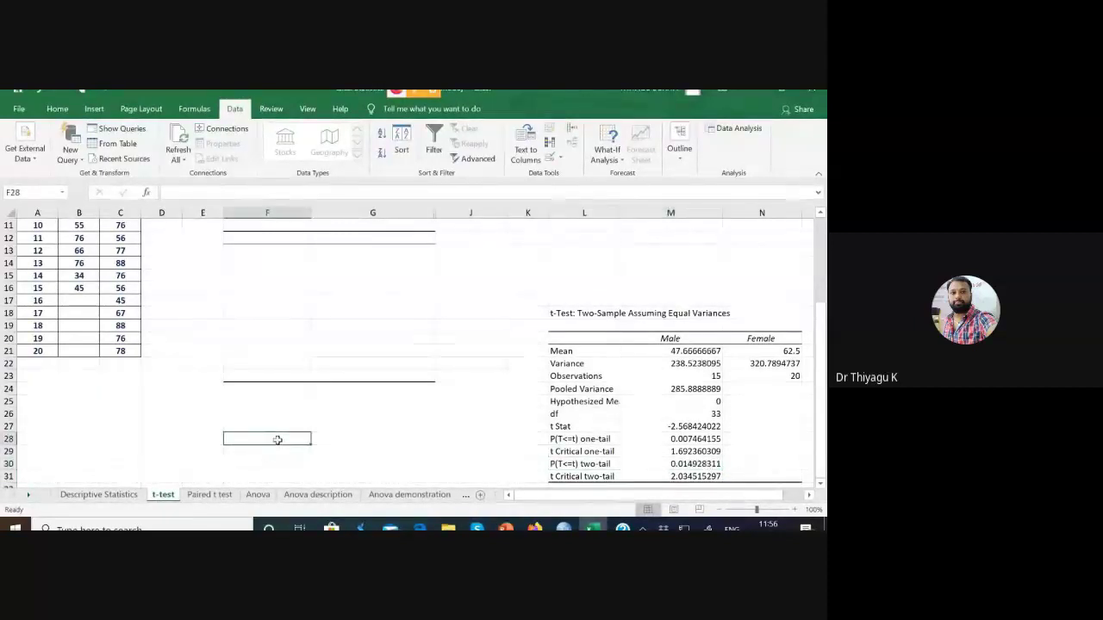
text(p)
key(Tab)
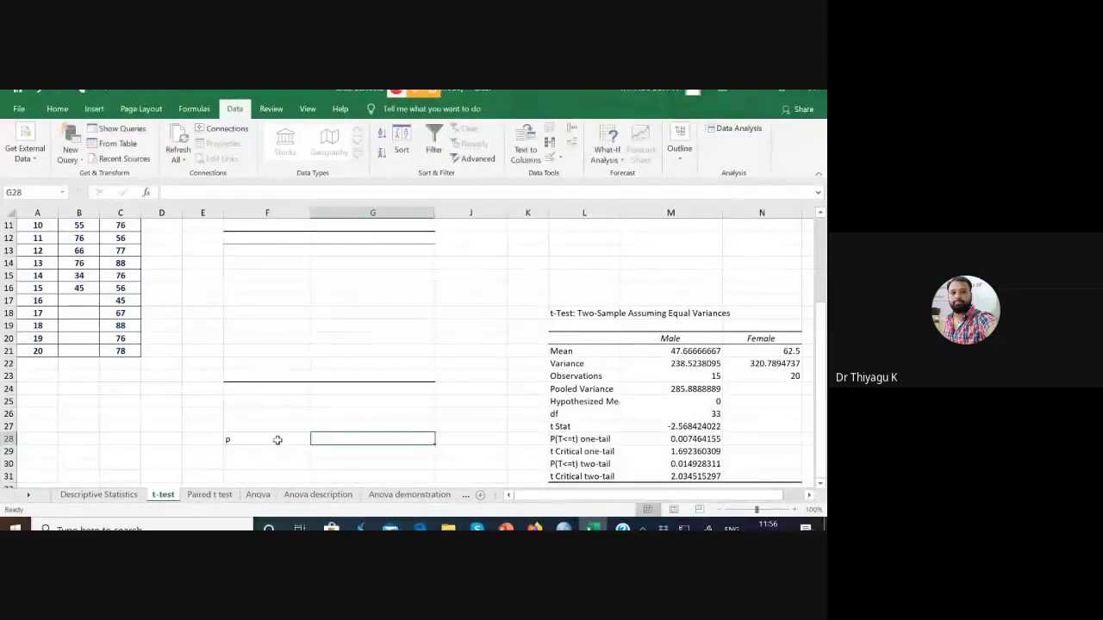
text(0.014)
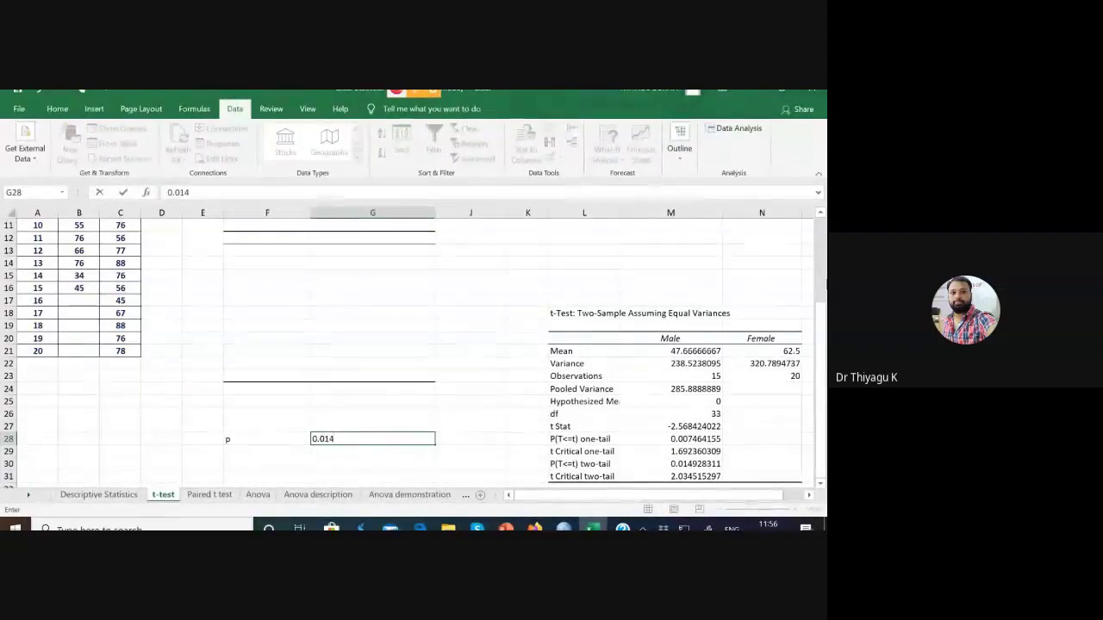